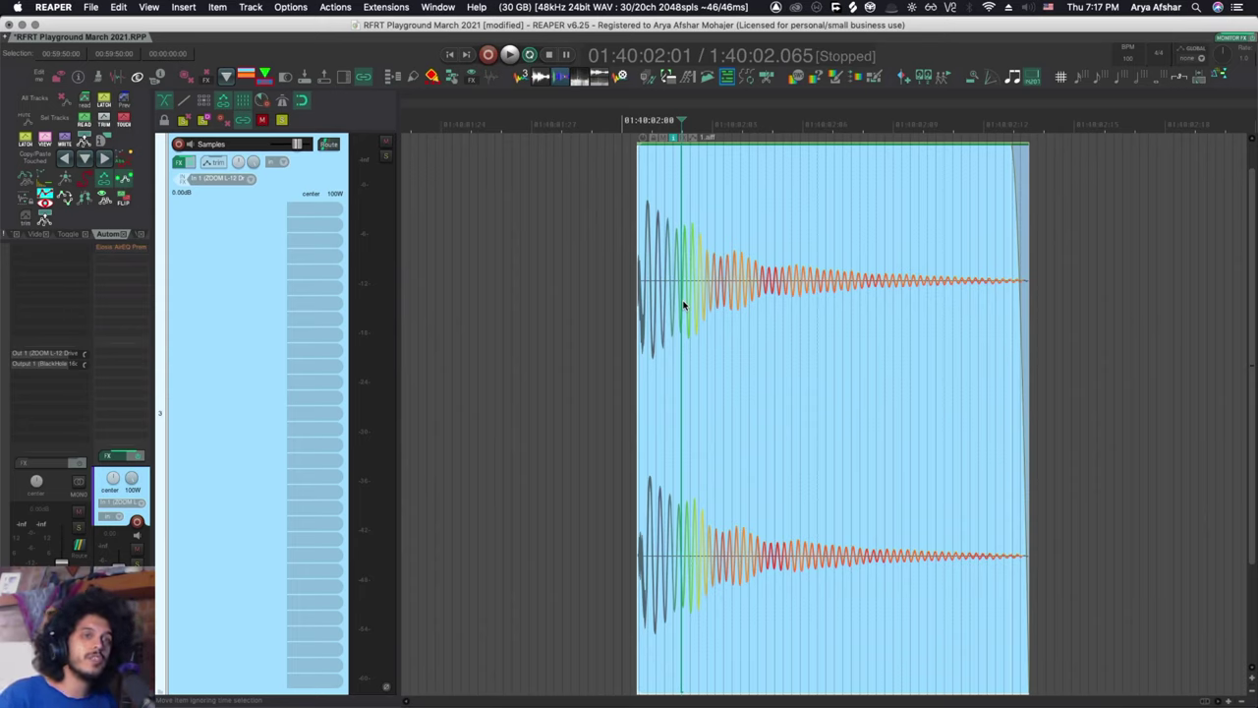
# Reverse the 1.aiff item through its media item properties and apply the change
pyautogui.doubleClick(758, 350)
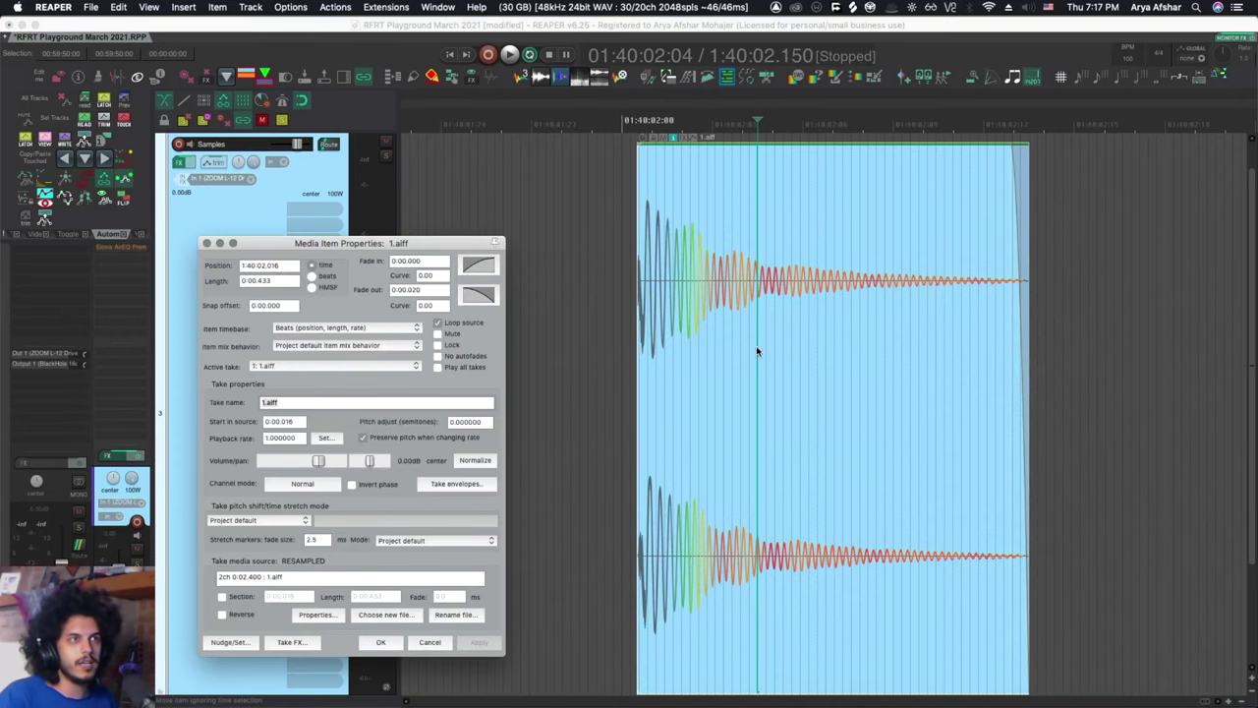
pyautogui.click(207, 244)
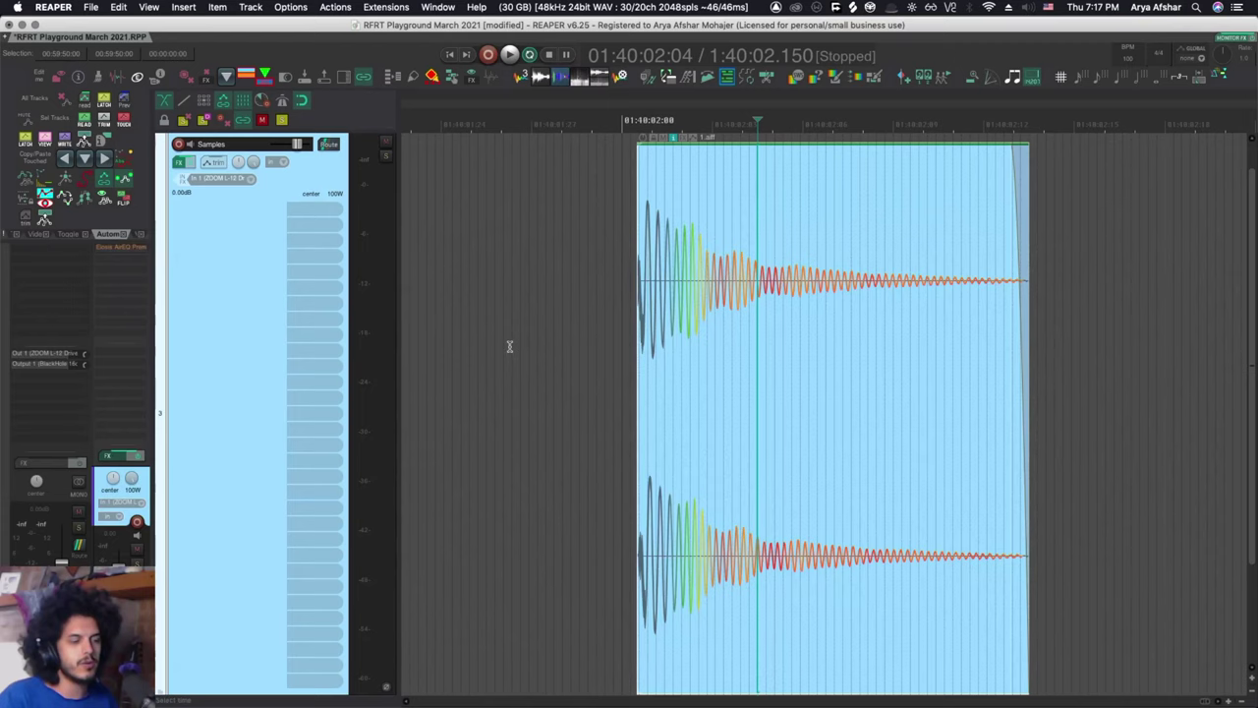
pyautogui.press('F2')
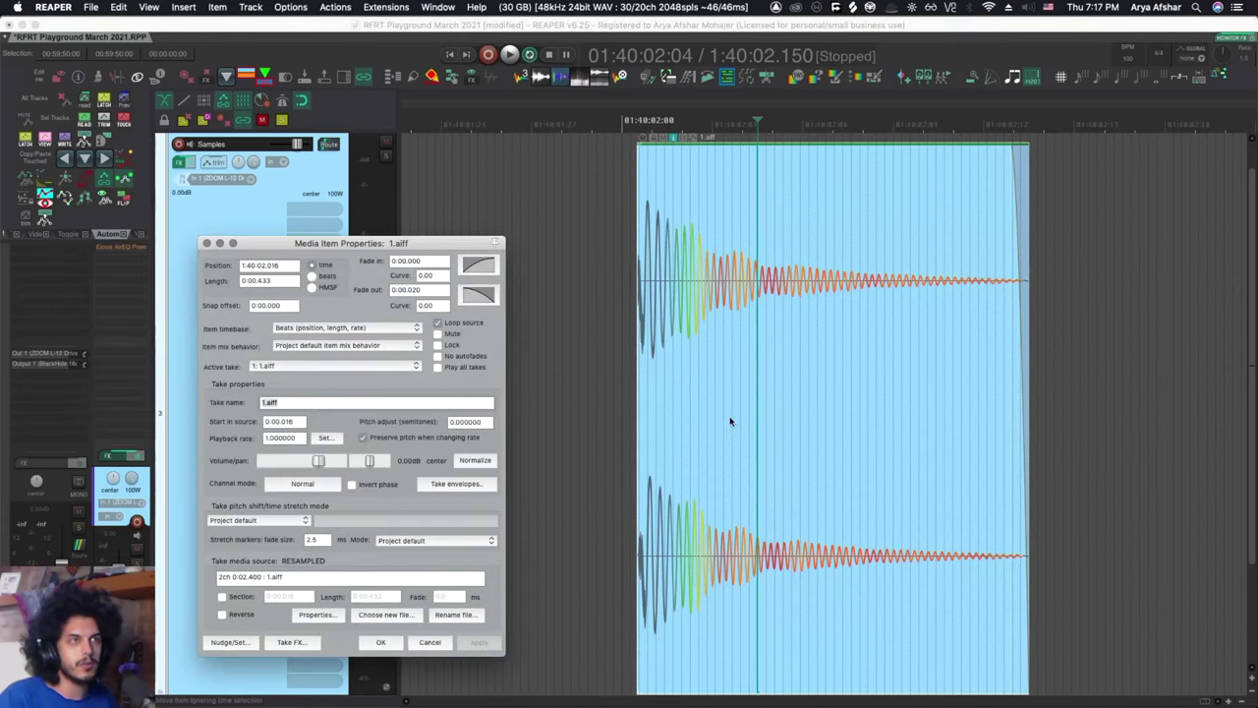
pyautogui.click(222, 616)
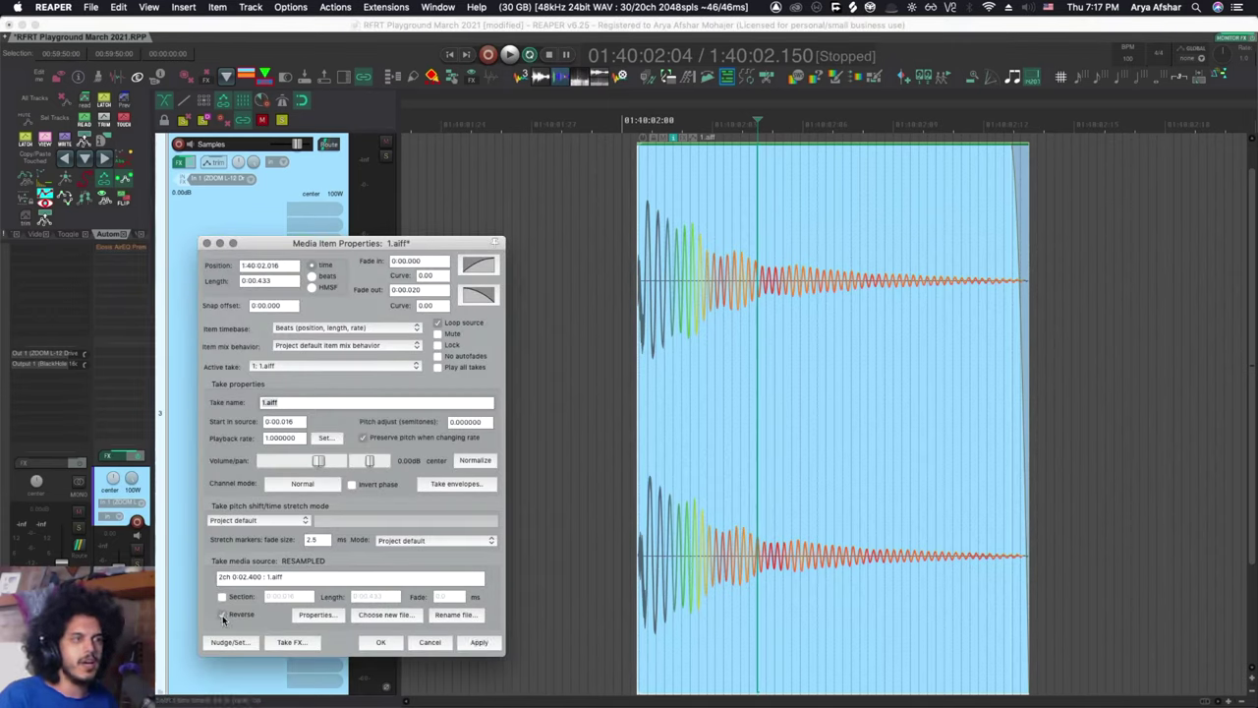
pyautogui.click(478, 643)
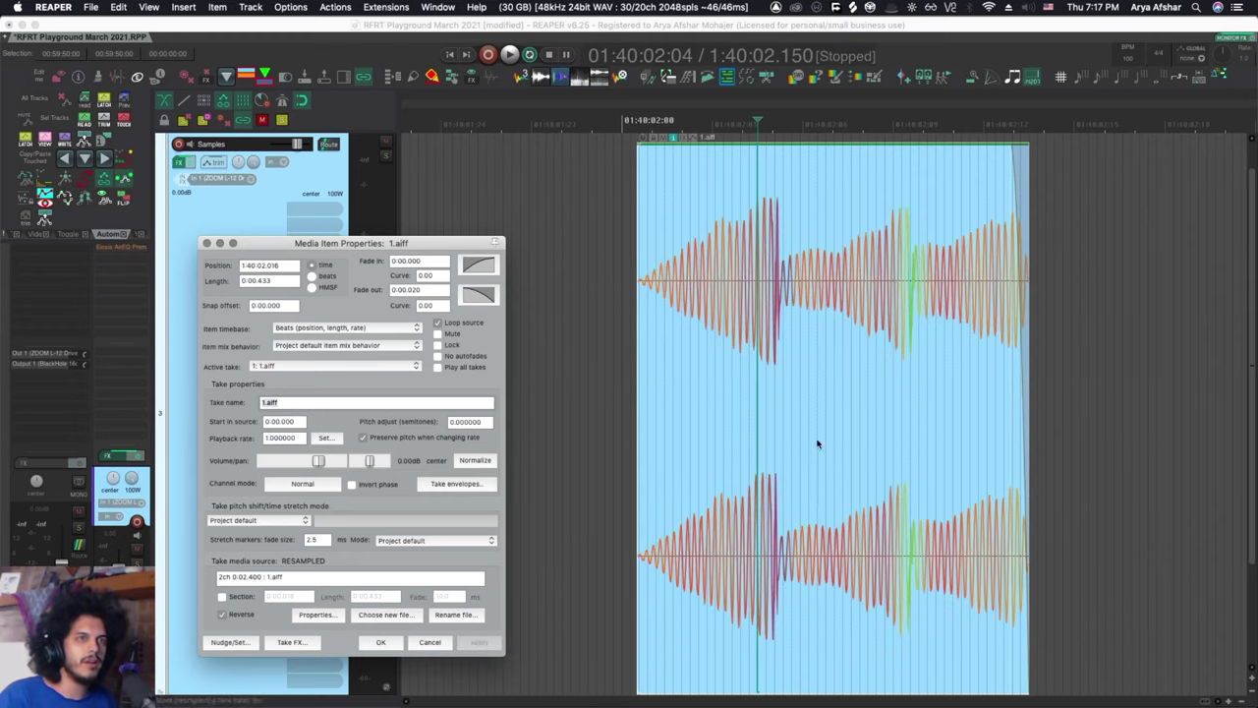
pyautogui.press('super+z')
pyautogui.press('super+shift+z')
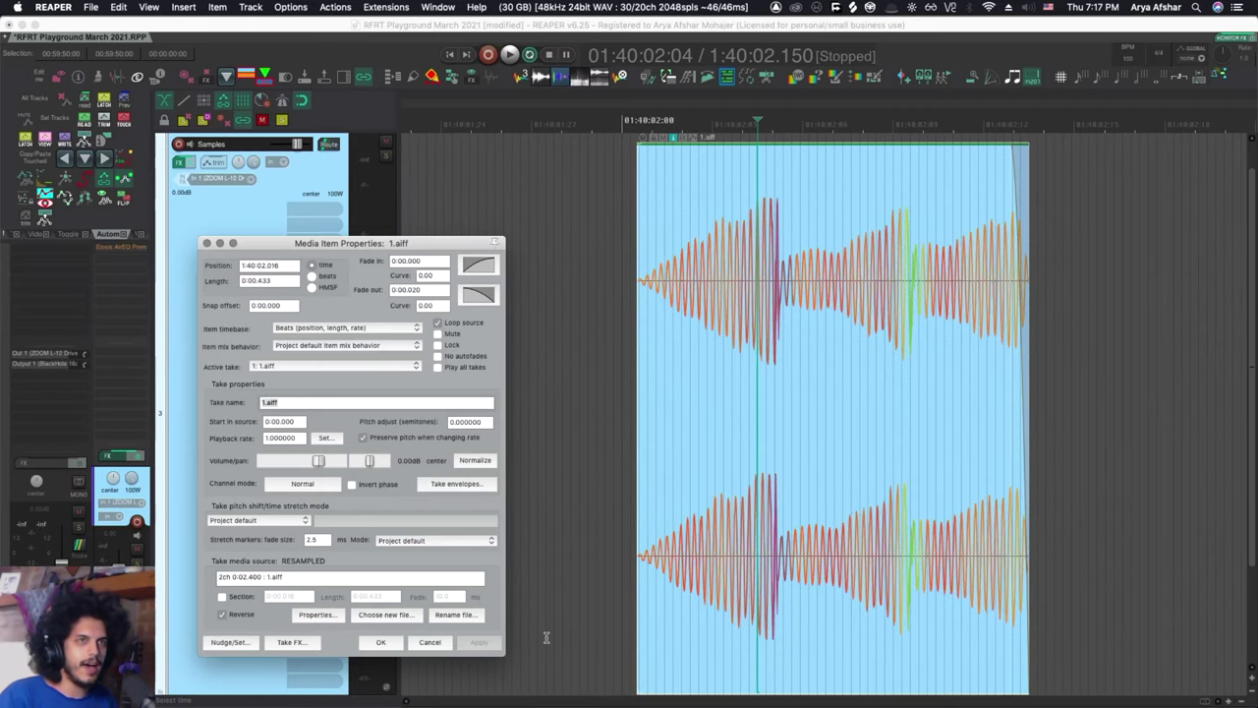
# Restore the item's original unreversed playback and glue it into a new file
pyautogui.scroll(-5, 717, 522)
pyautogui.moveTo(753, 463); pyautogui.dragTo(1007, 446)
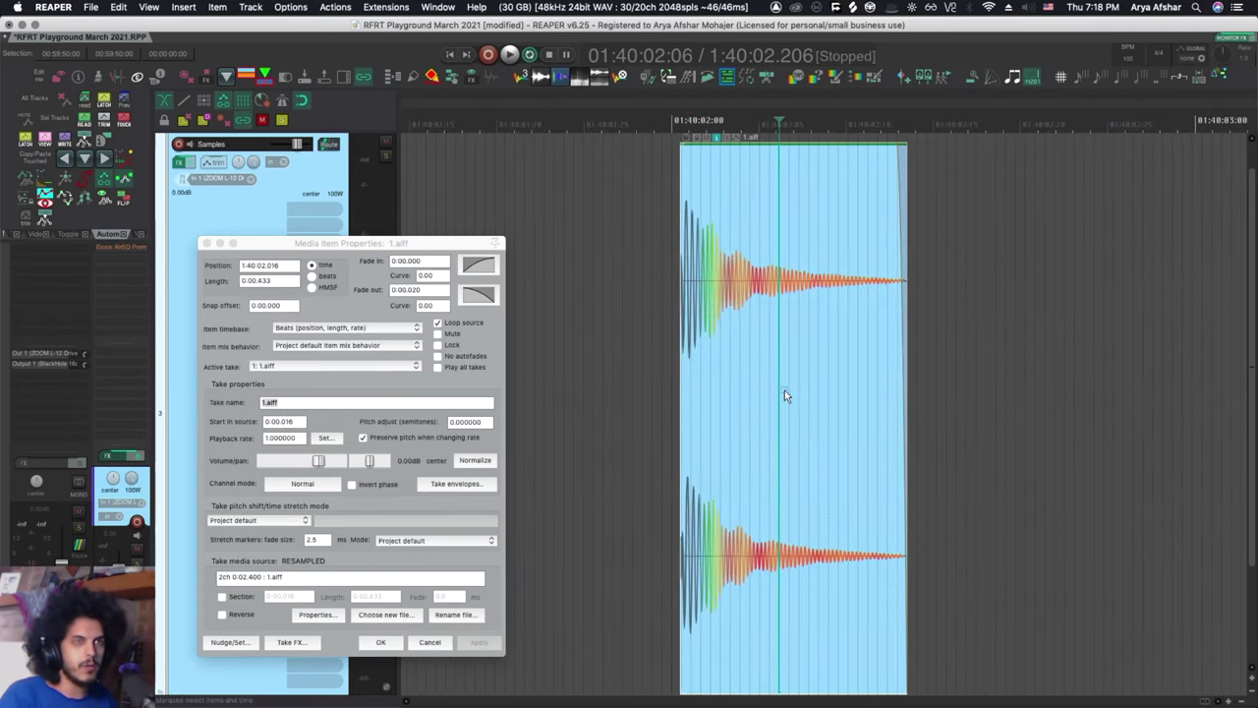
pyautogui.press('super+shift+g')
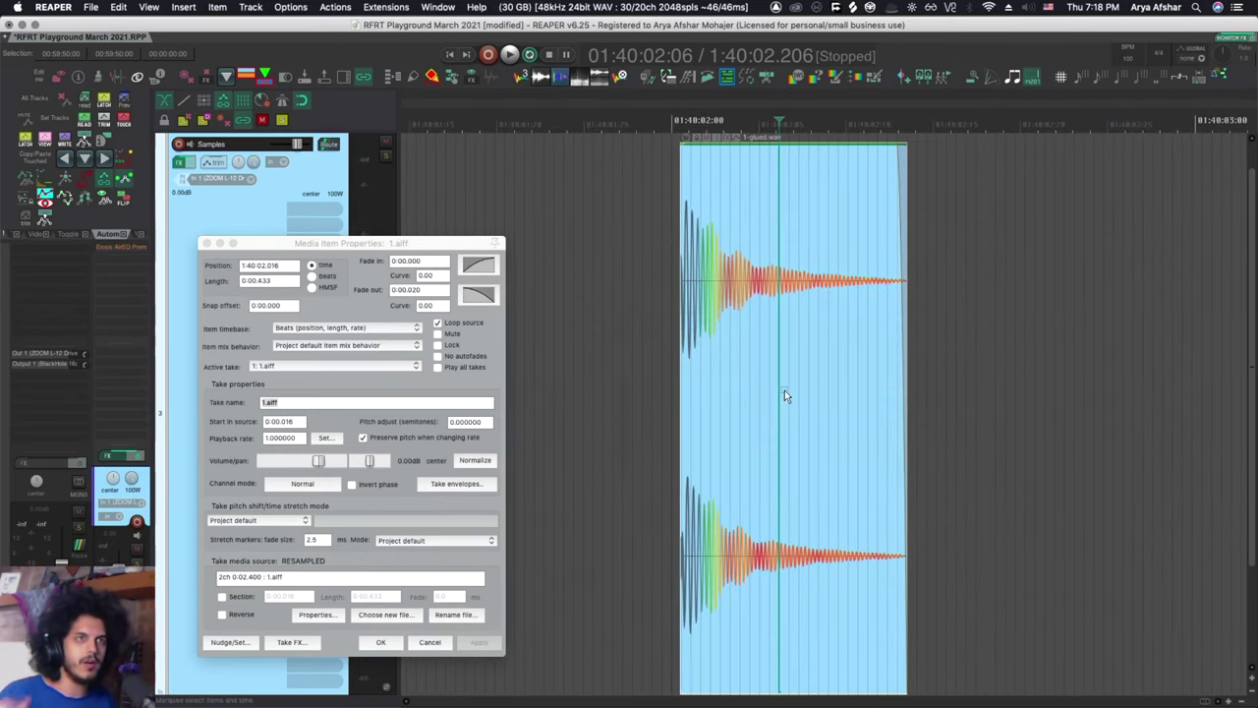
# Reverse the glued item in its properties, undo the reversal and close the properties
pyautogui.click(223, 614)
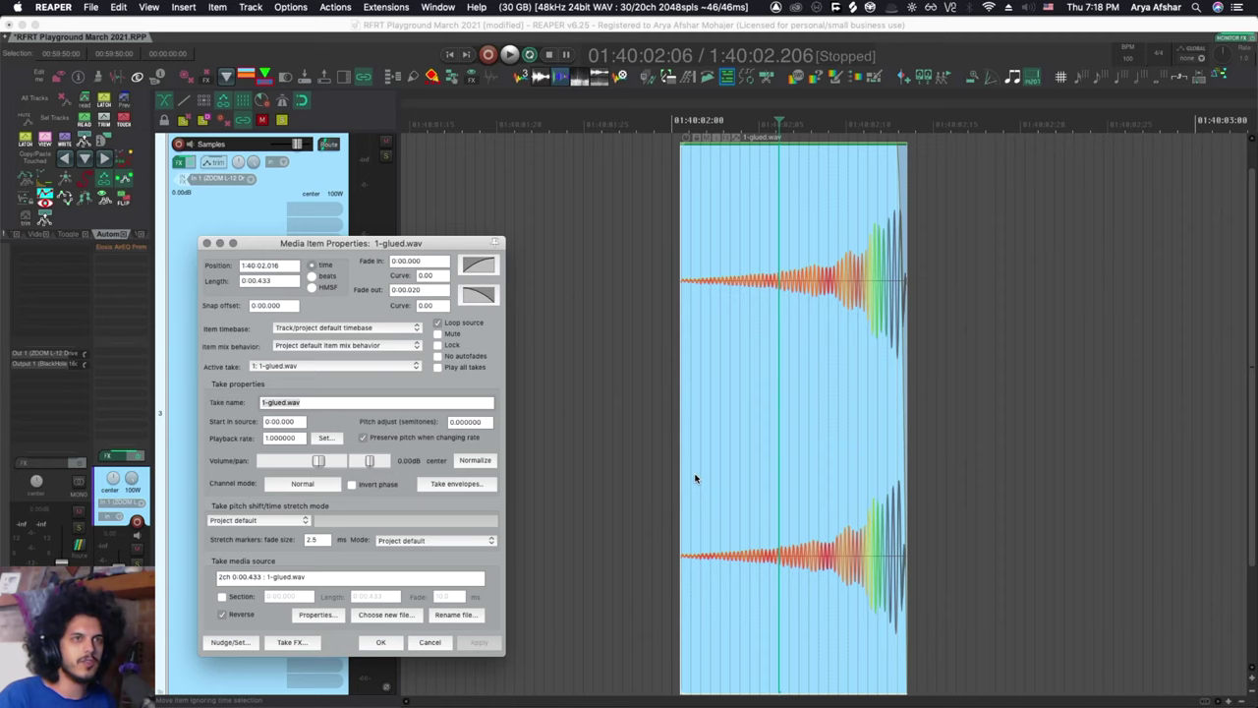
pyautogui.press('super+z')
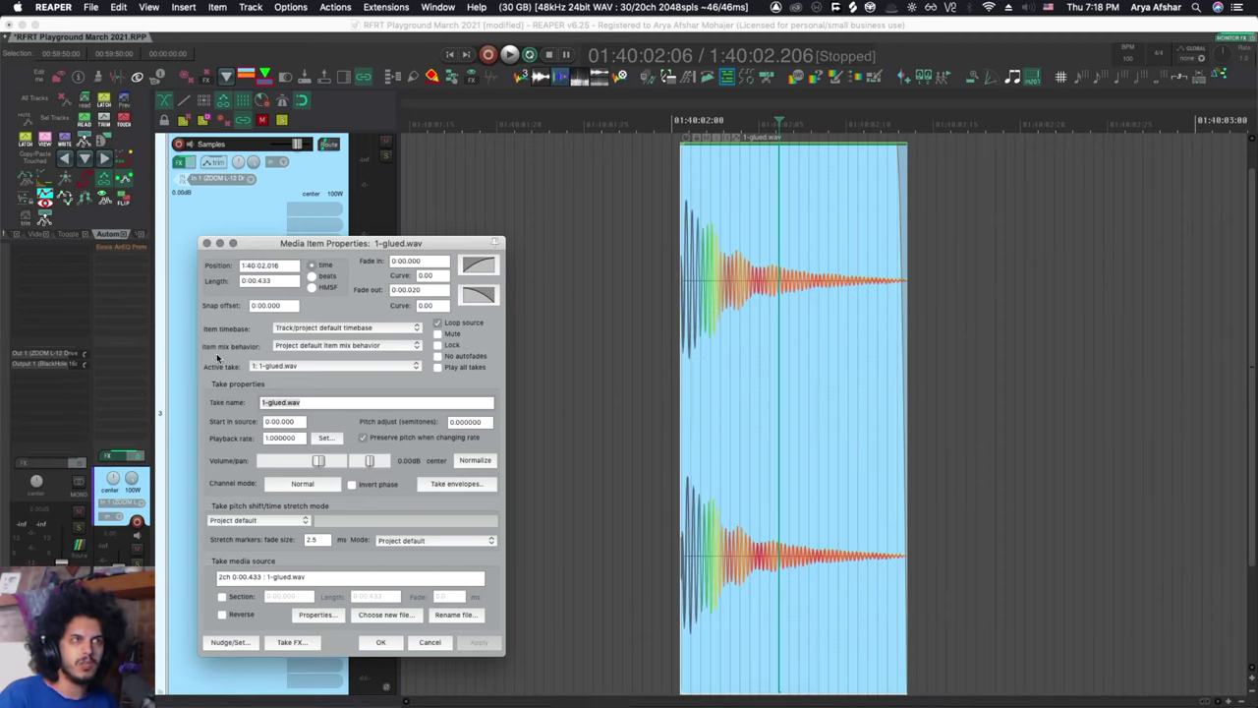
pyautogui.click(206, 243)
# Run the "Item: Reverse items to new take" action on the glued item
pyautogui.press('?')
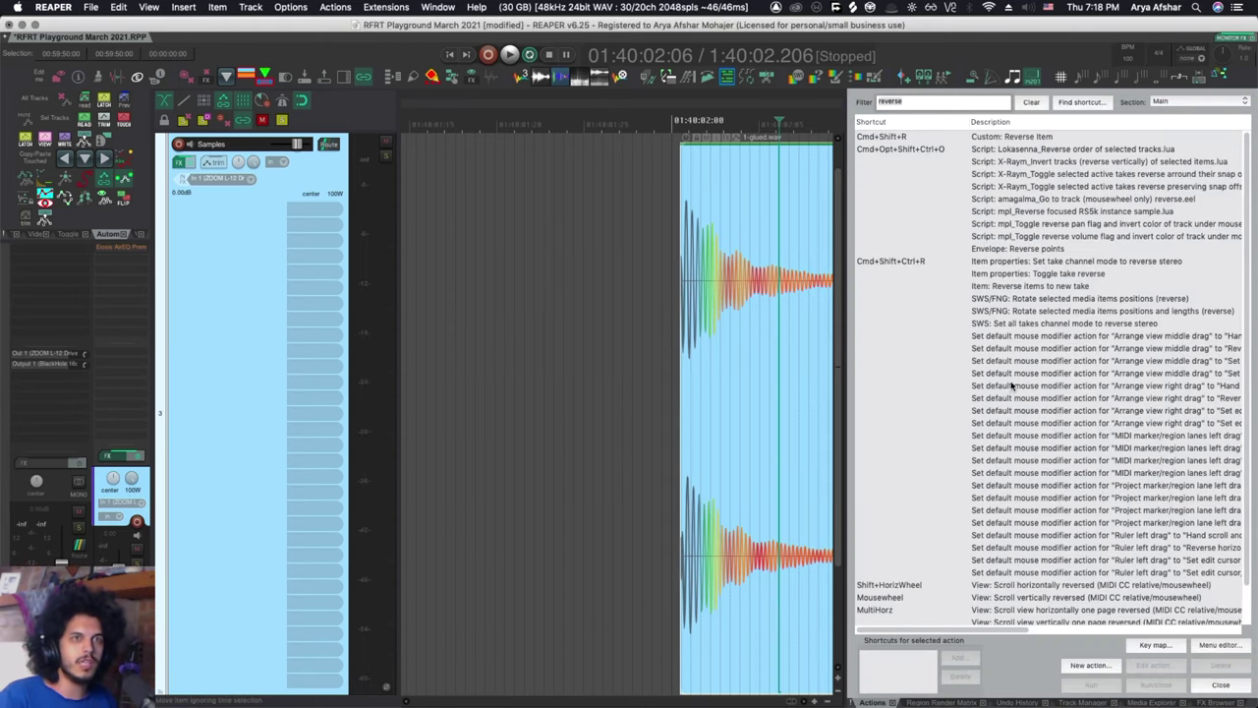
pyautogui.click(1008, 286)
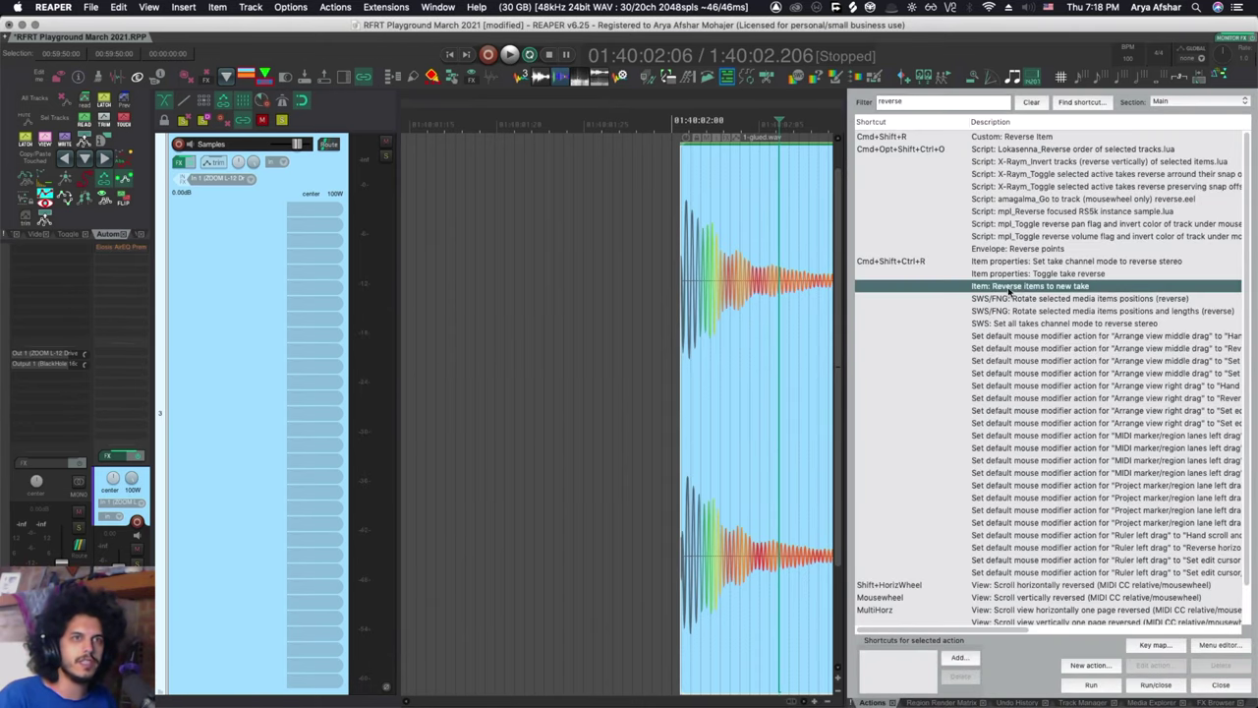
pyautogui.hscroll(3, 664, 471)
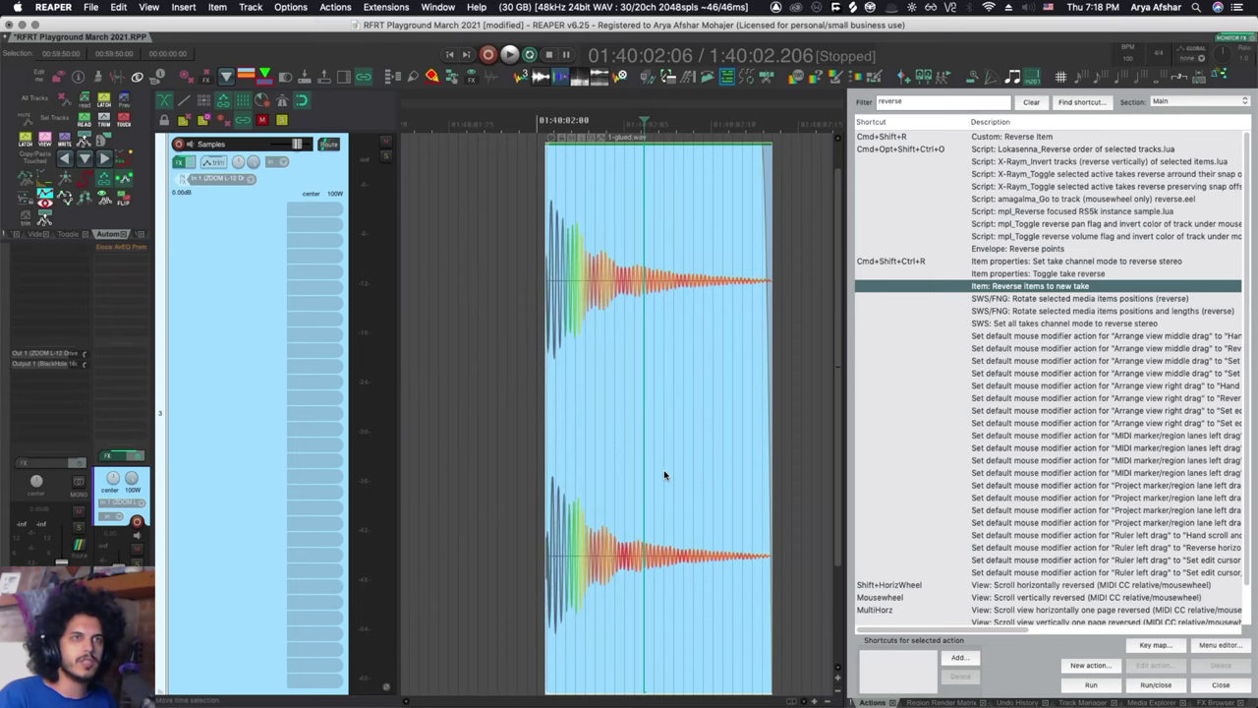
pyautogui.click(1093, 685)
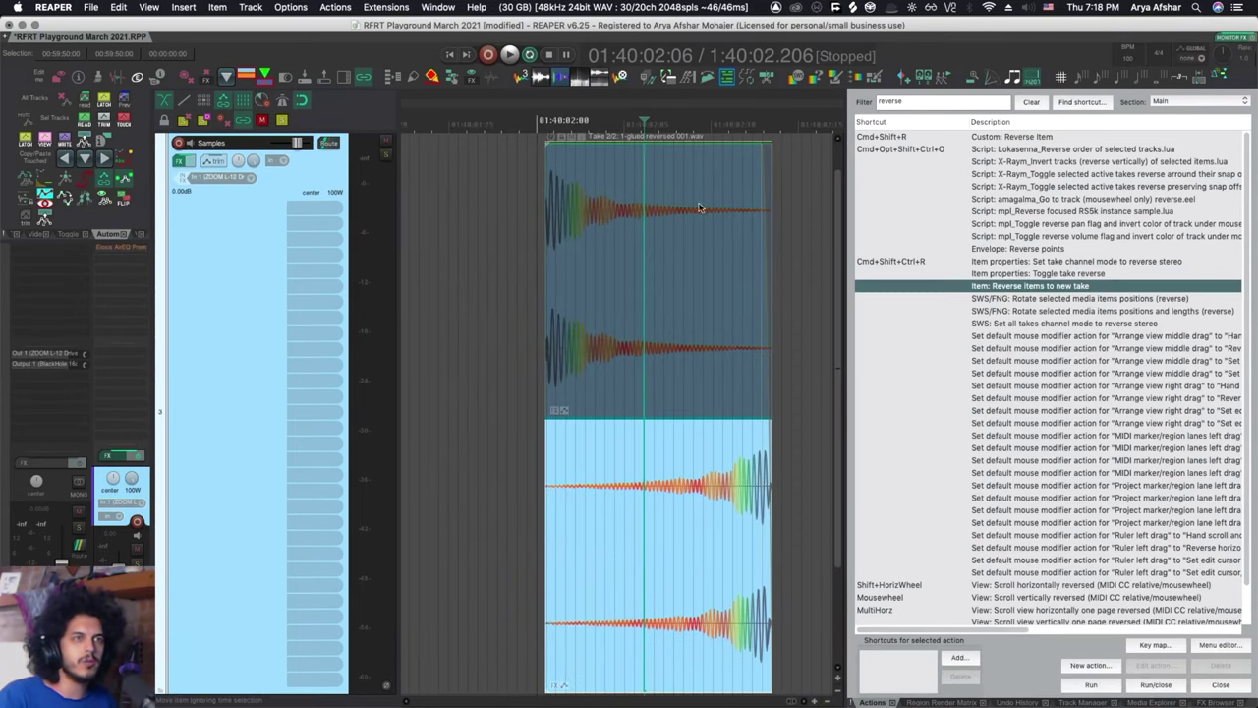
pyautogui.scroll(-2, 713, 393)
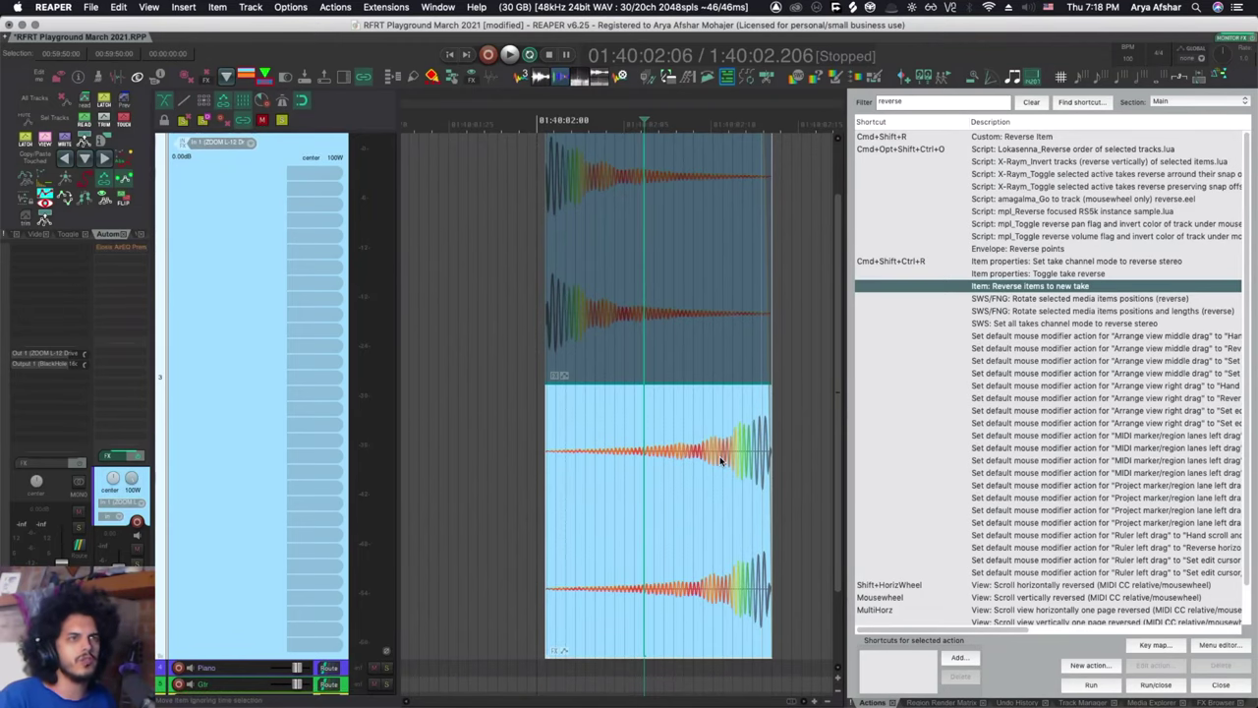
pyautogui.scroll(2, 720, 460)
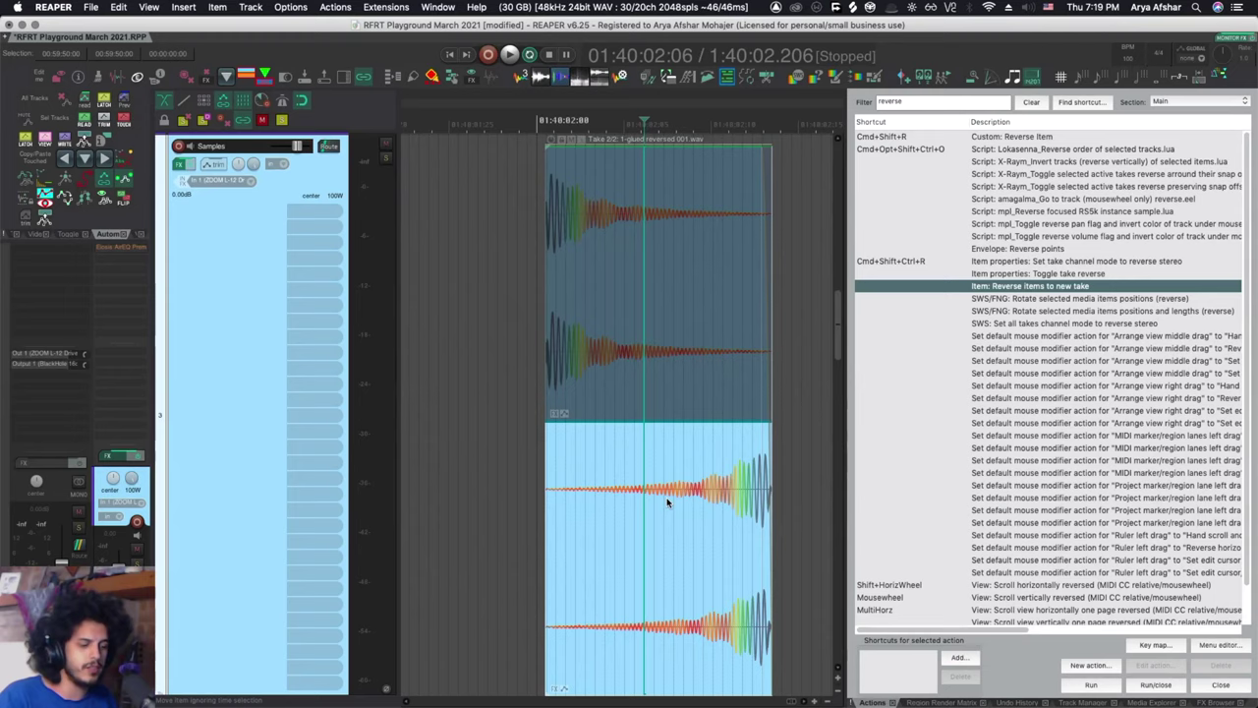
# Crop the item to its active reversed take, and undo back to the unreversed glued item
pyautogui.hotkey('alt', 'shift', 't')
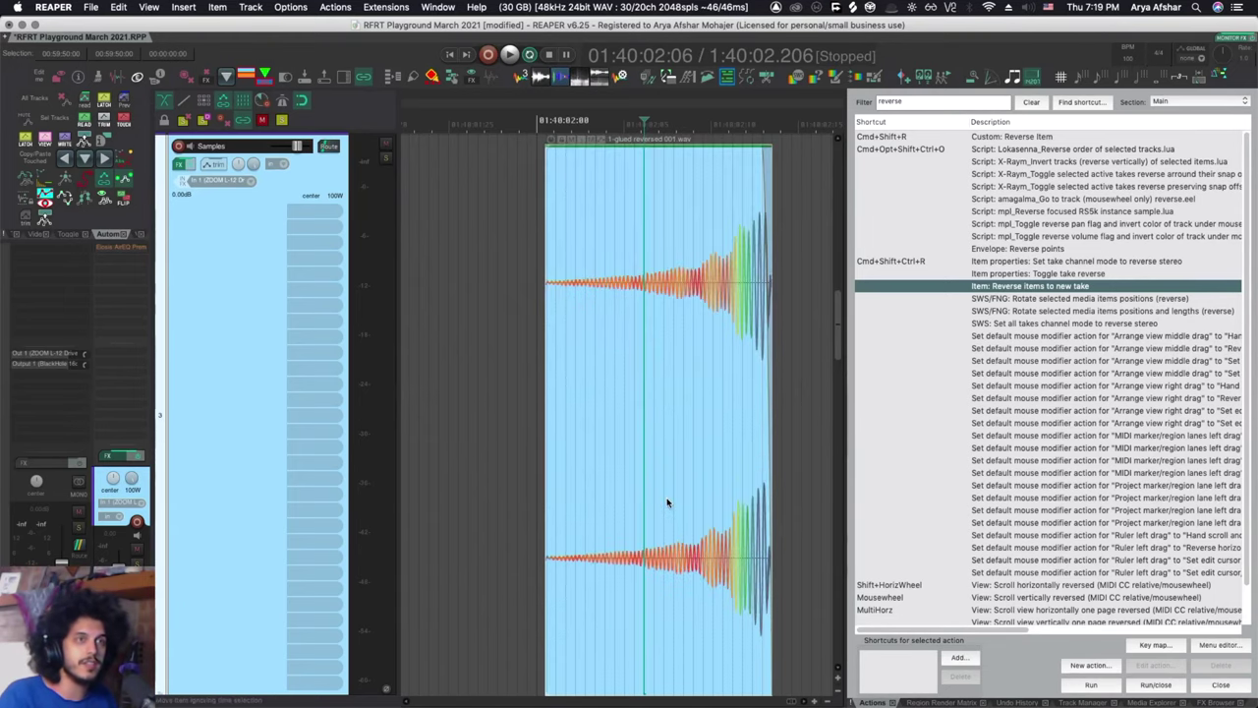
pyautogui.rightClick(625, 502)
pyautogui.moveTo(732, 291)
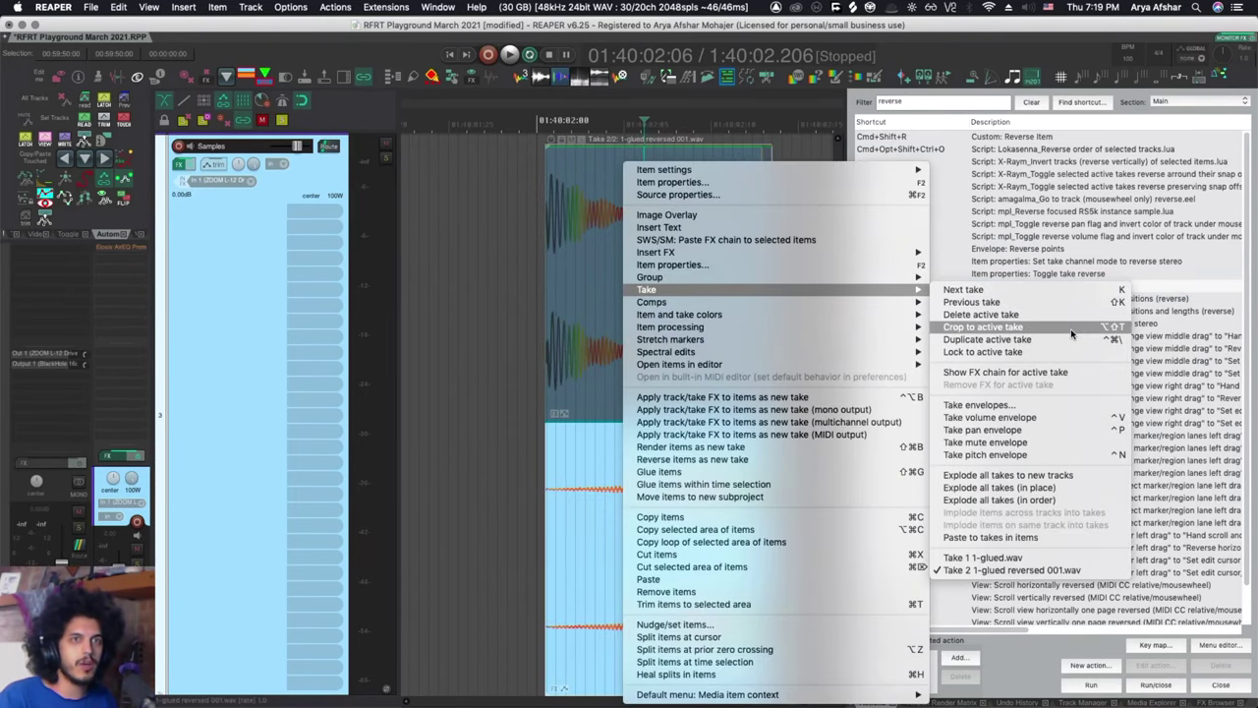
pyautogui.click(1111, 330)
pyautogui.press('super+z')
pyautogui.click(663, 537)
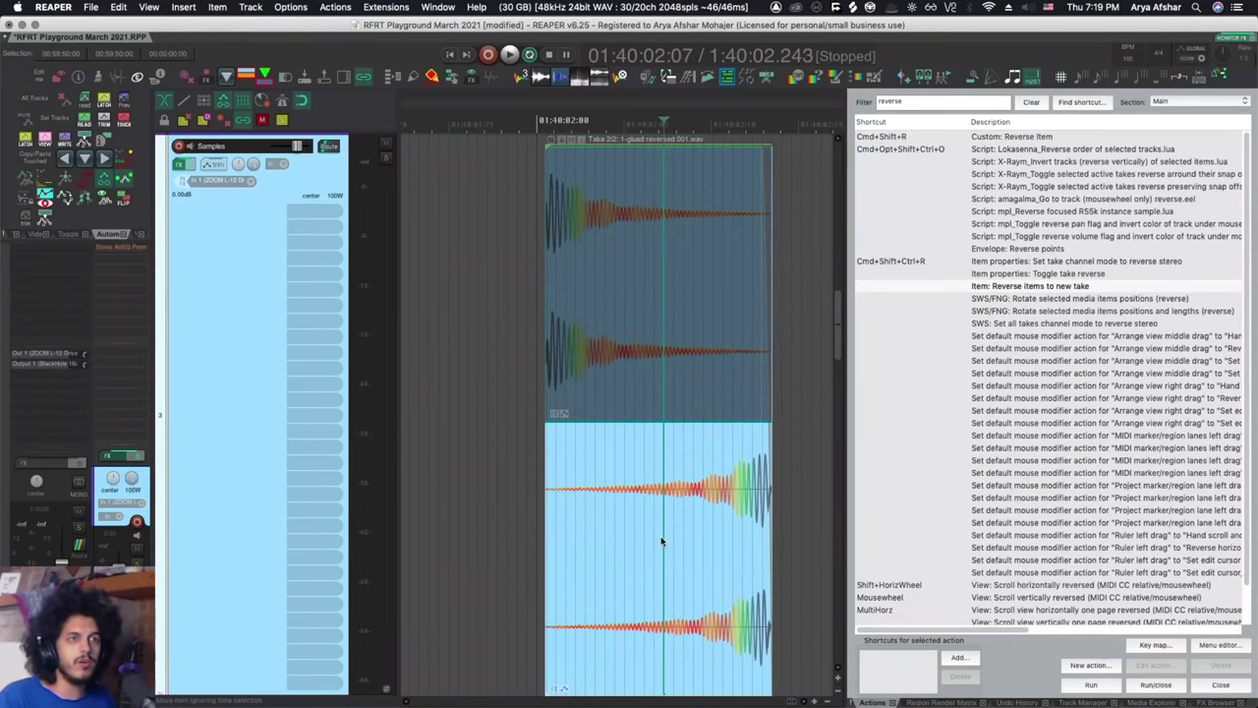
pyautogui.press('super+g')
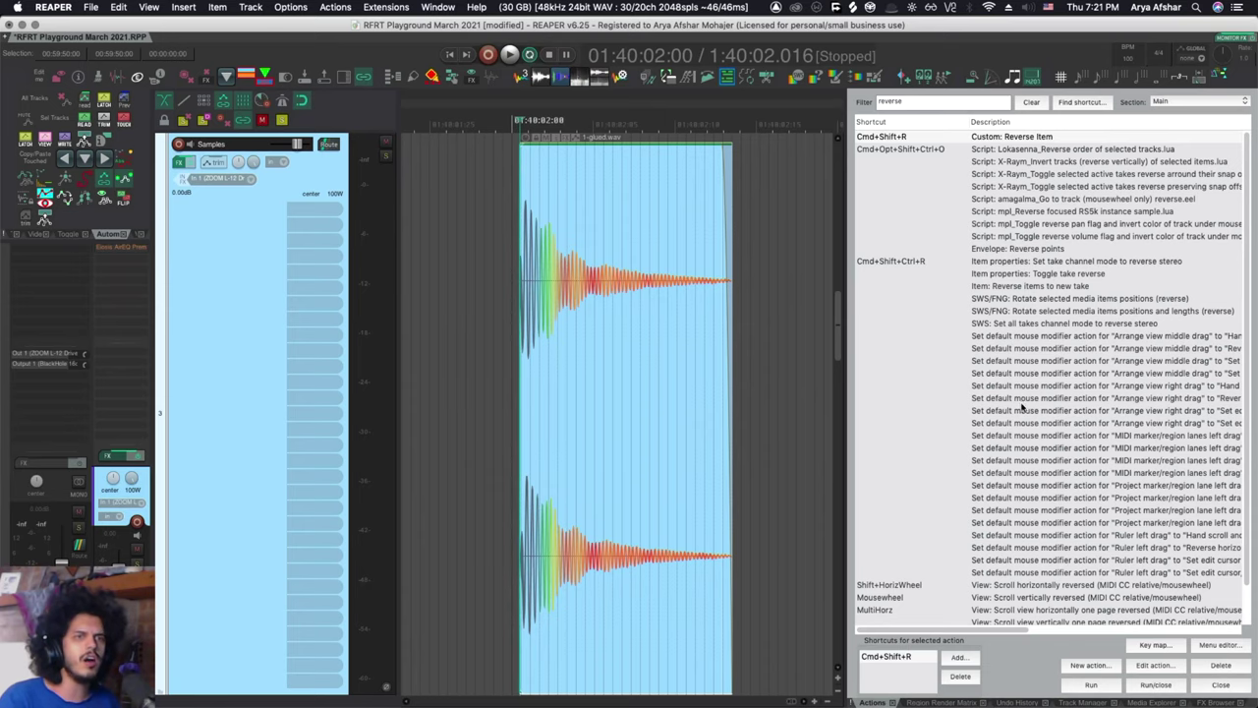
# Review the component actions of the Reverse Item custom action and run it on the glued item
pyautogui.click(1152, 666)
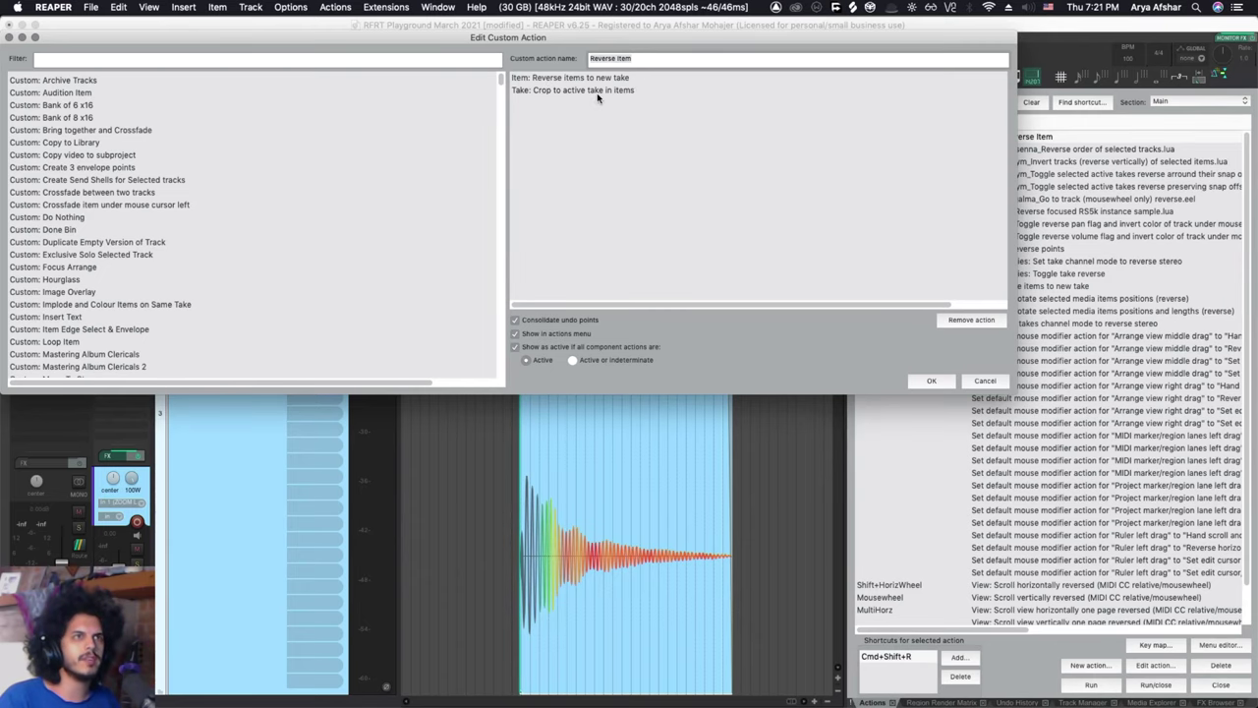
pyautogui.click(9, 37)
pyautogui.click(604, 330)
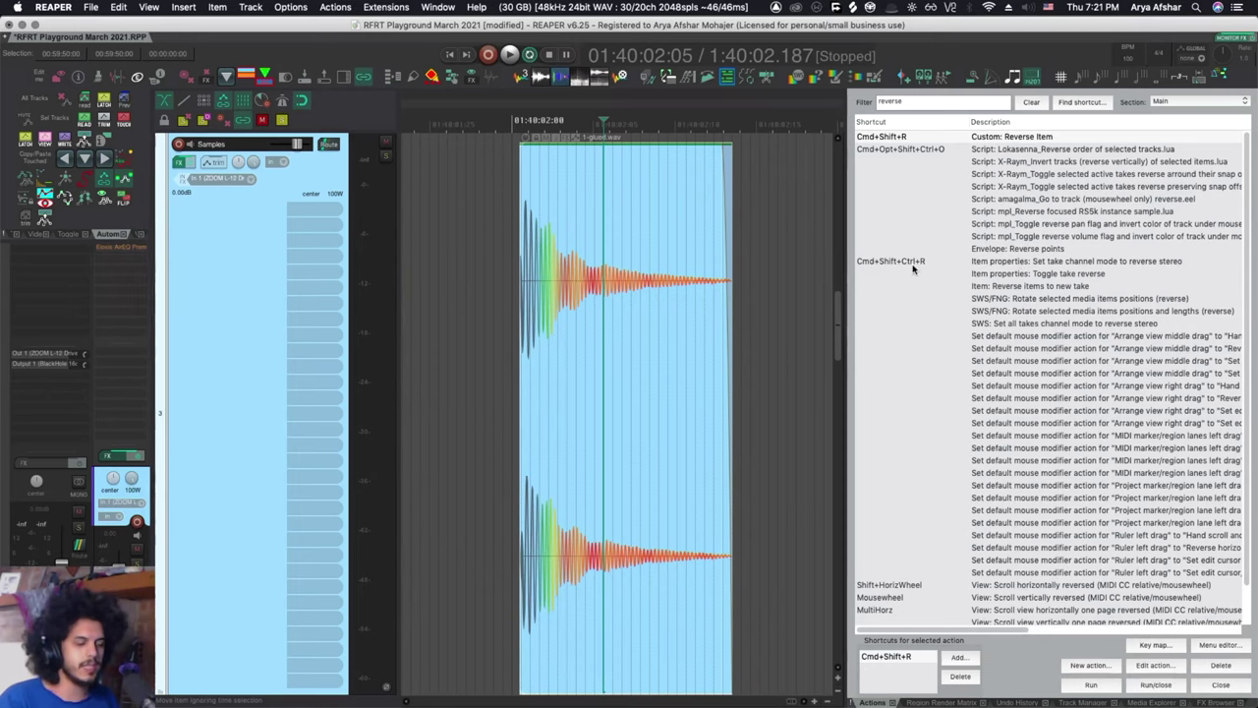
pyautogui.press('super+shift+r')
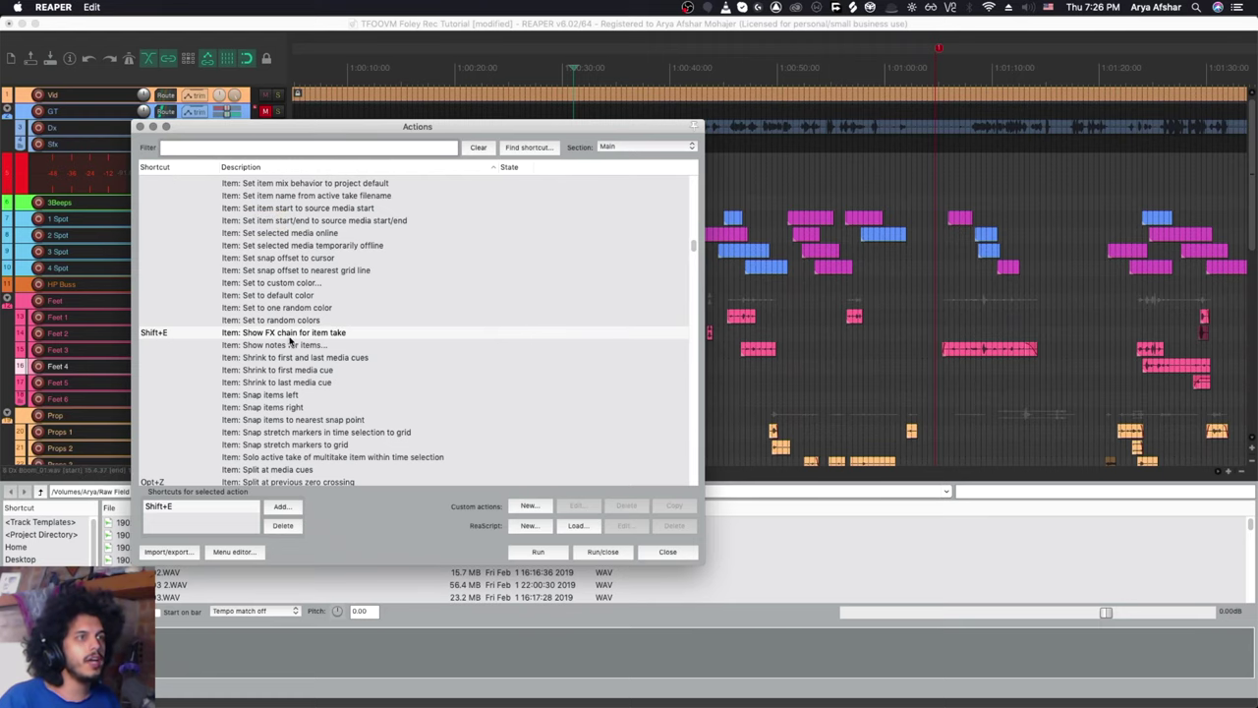
# Show the FX chain of the selected item on the Feet 4 track and add the JS: 3x3 EQ effect
pyautogui.click(140, 126)
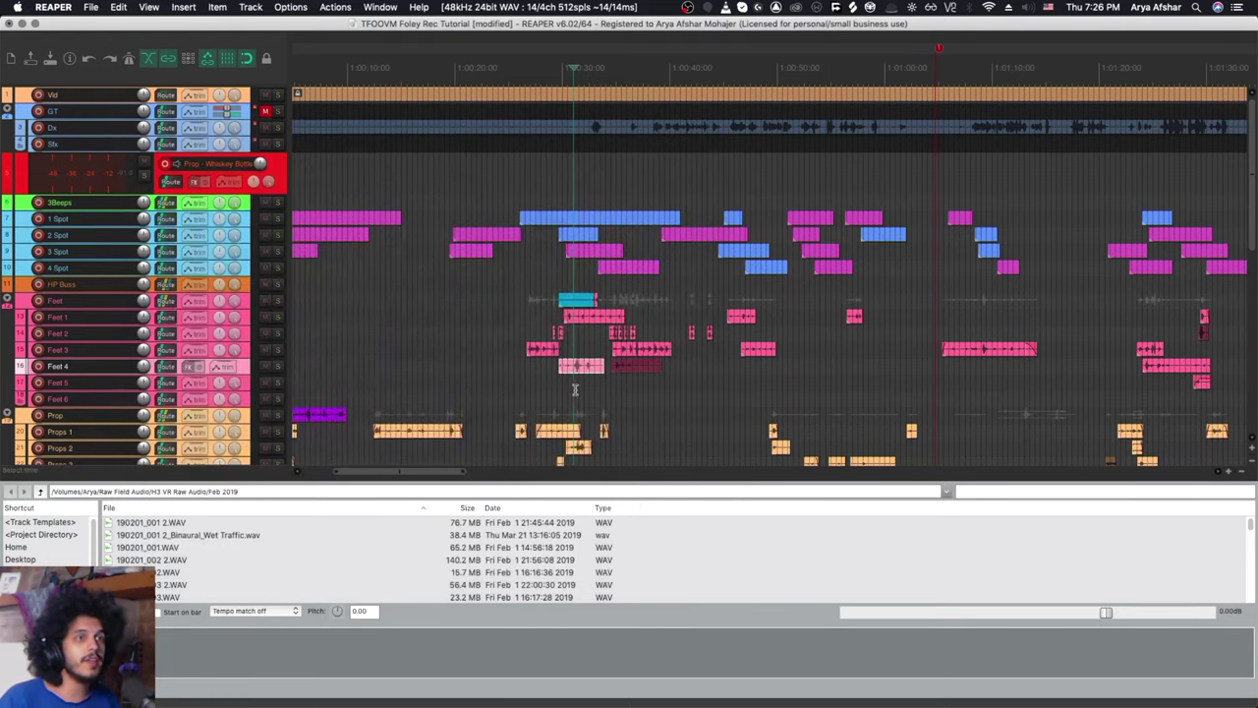
pyautogui.click(580, 365)
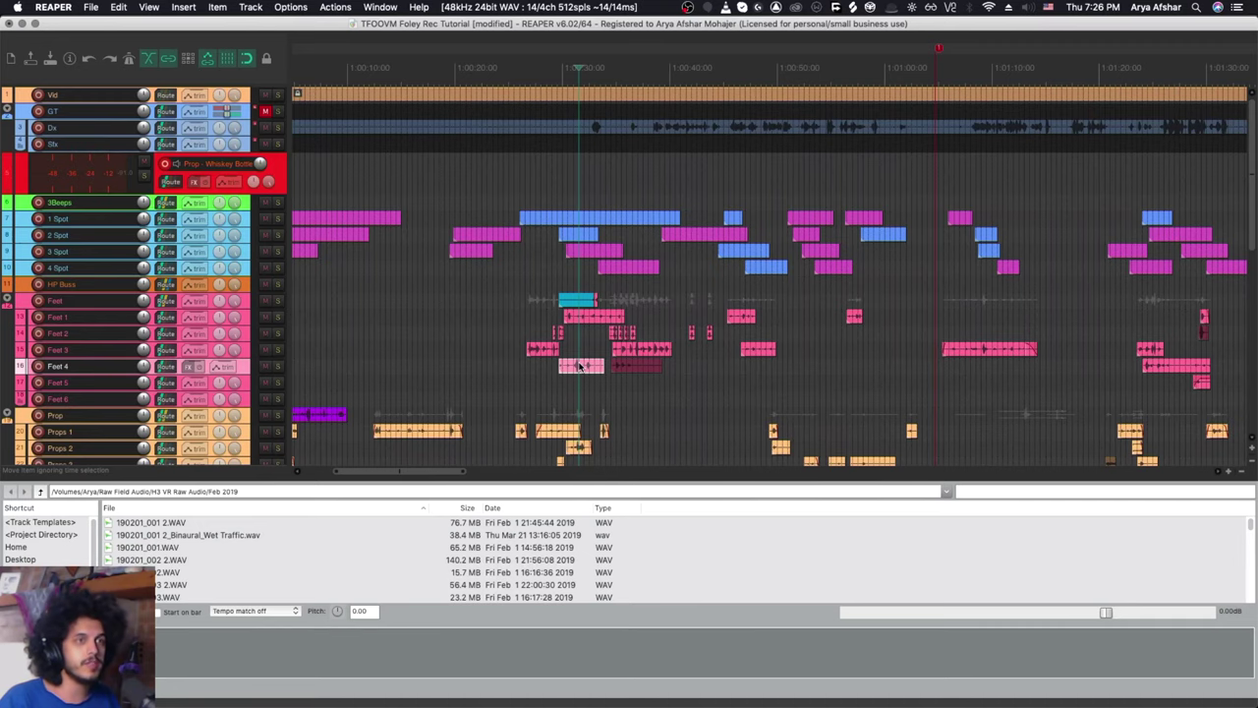
pyautogui.hotkey('shift', 'e')
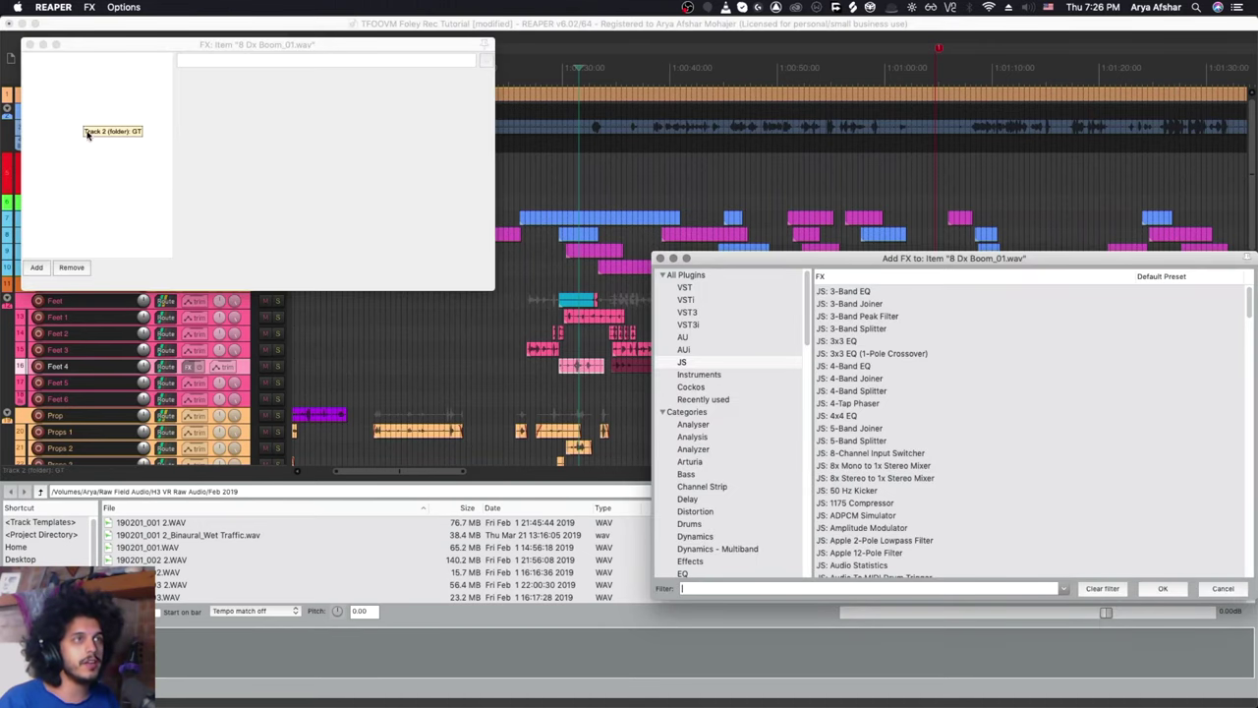
pyautogui.doubleClick(852, 341)
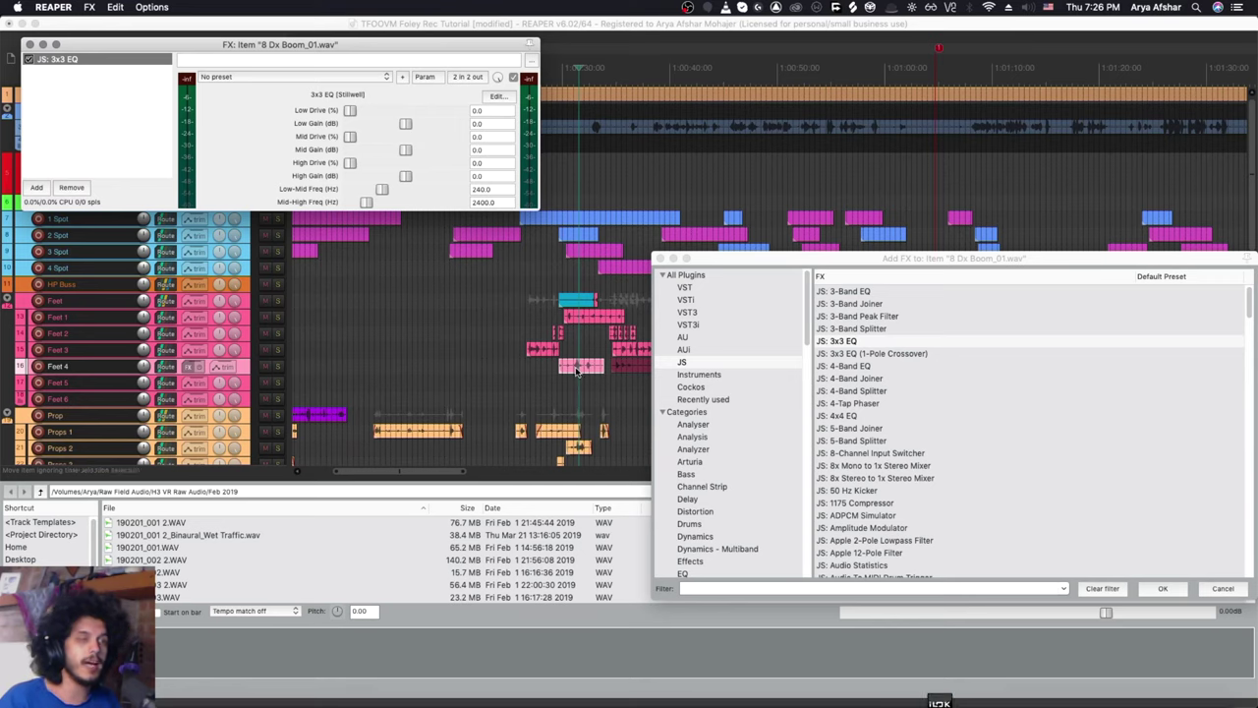
# Select the item on the Feet 4 track and solo that track
pyautogui.click(577, 370)
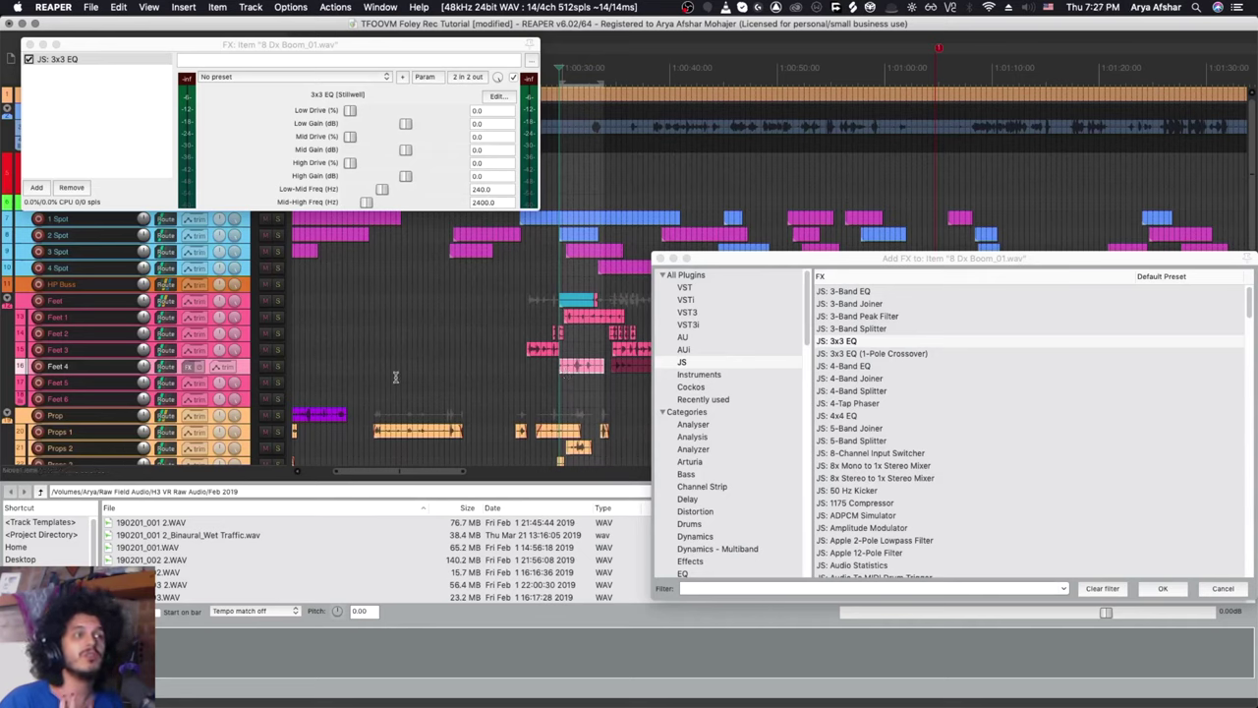
pyautogui.click(279, 367)
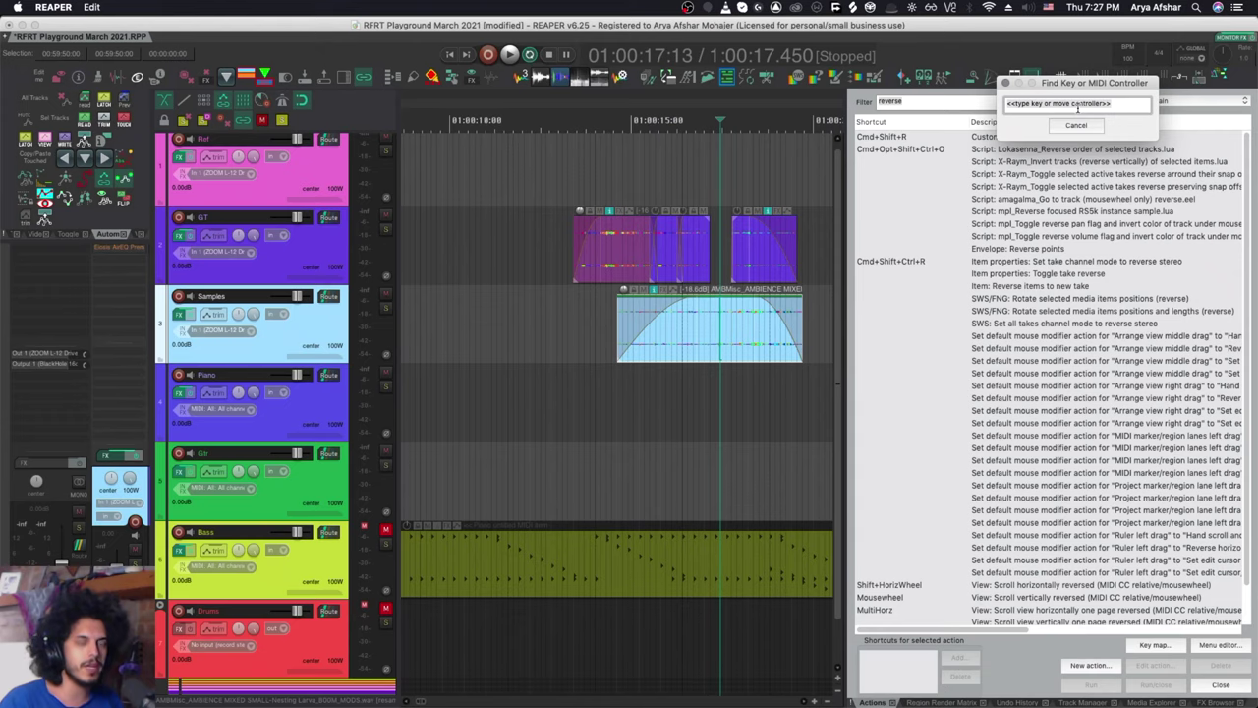
# Find the action assigned to Shift+E and examine the component actions of the Audition Item custom action
pyautogui.hotkey('shift', 'e')
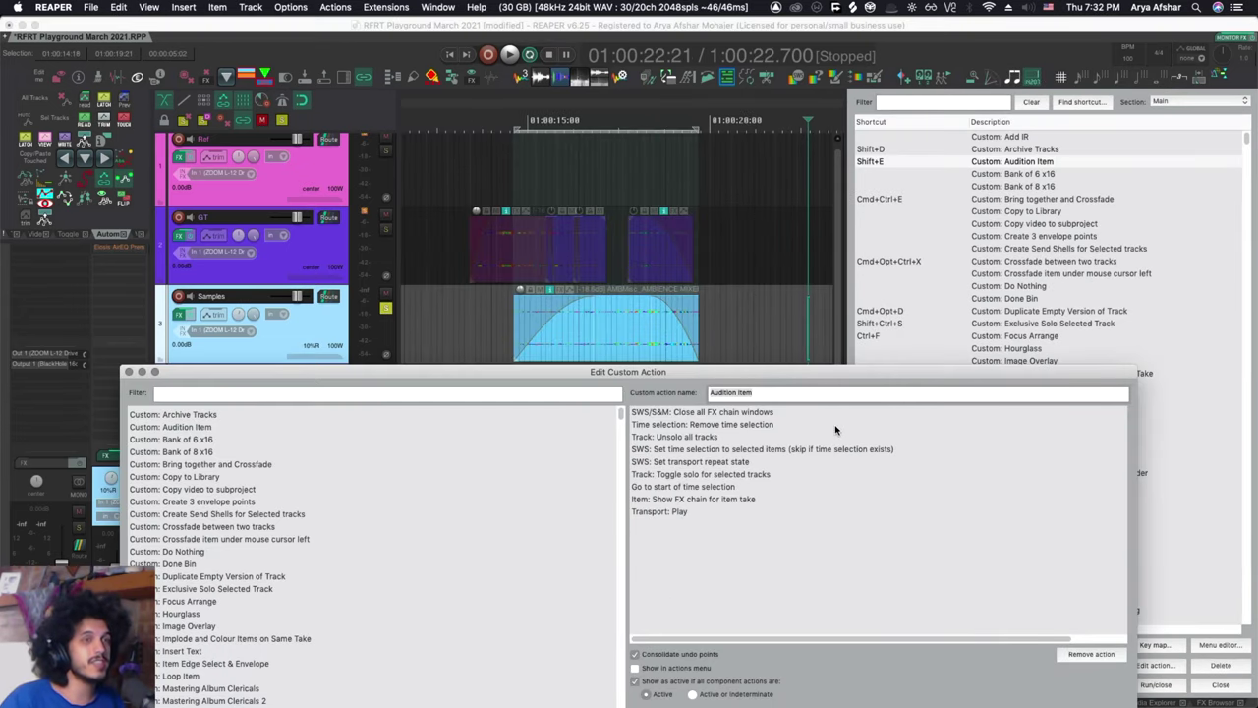
pyautogui.click(699, 414)
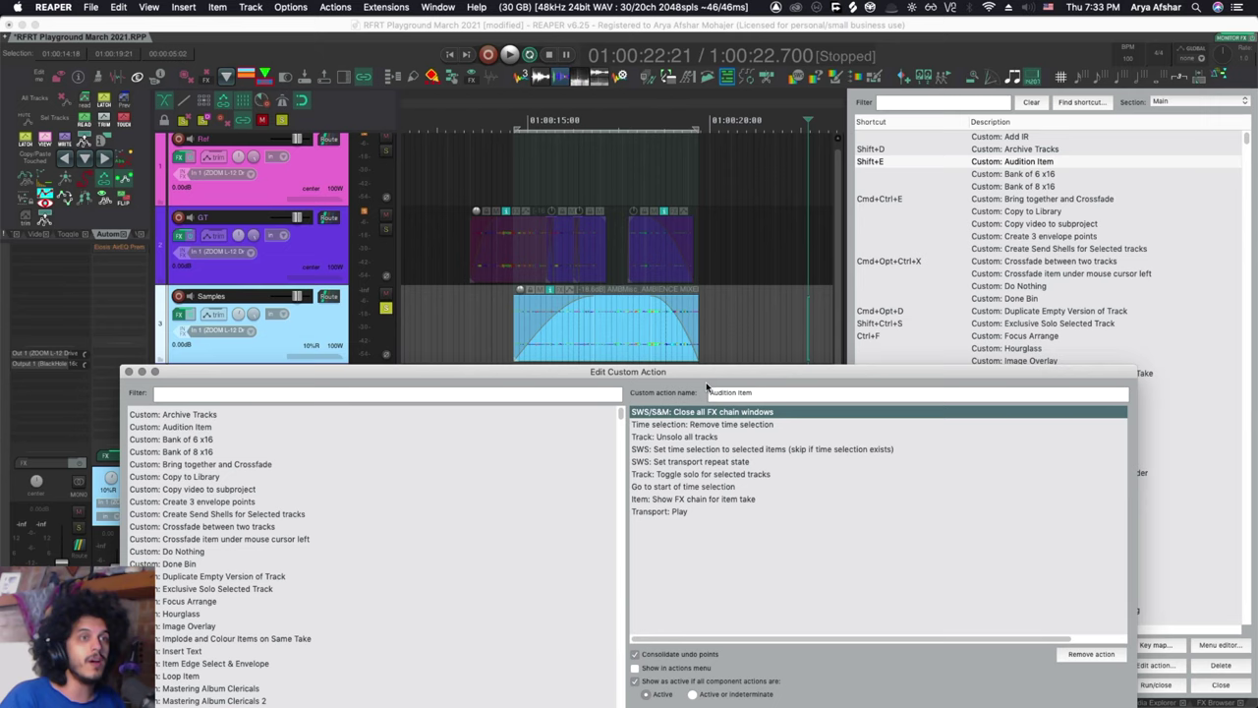
pyautogui.click(706, 449)
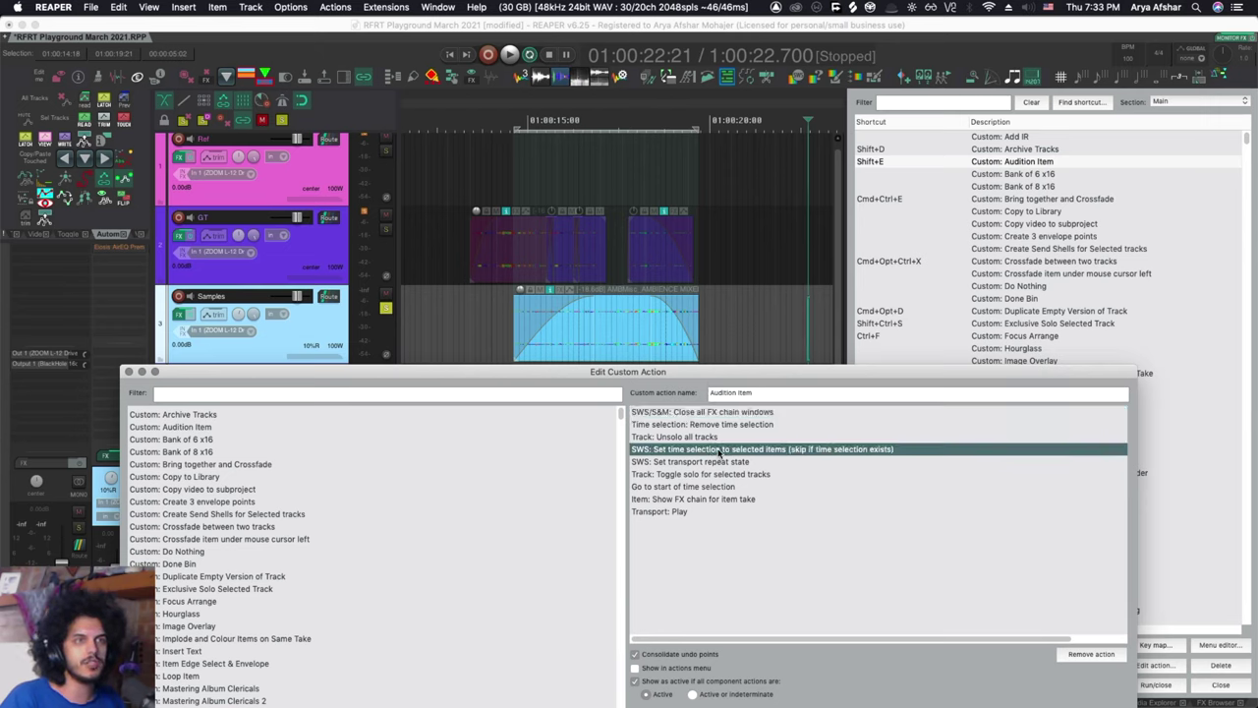
pyautogui.click(615, 332)
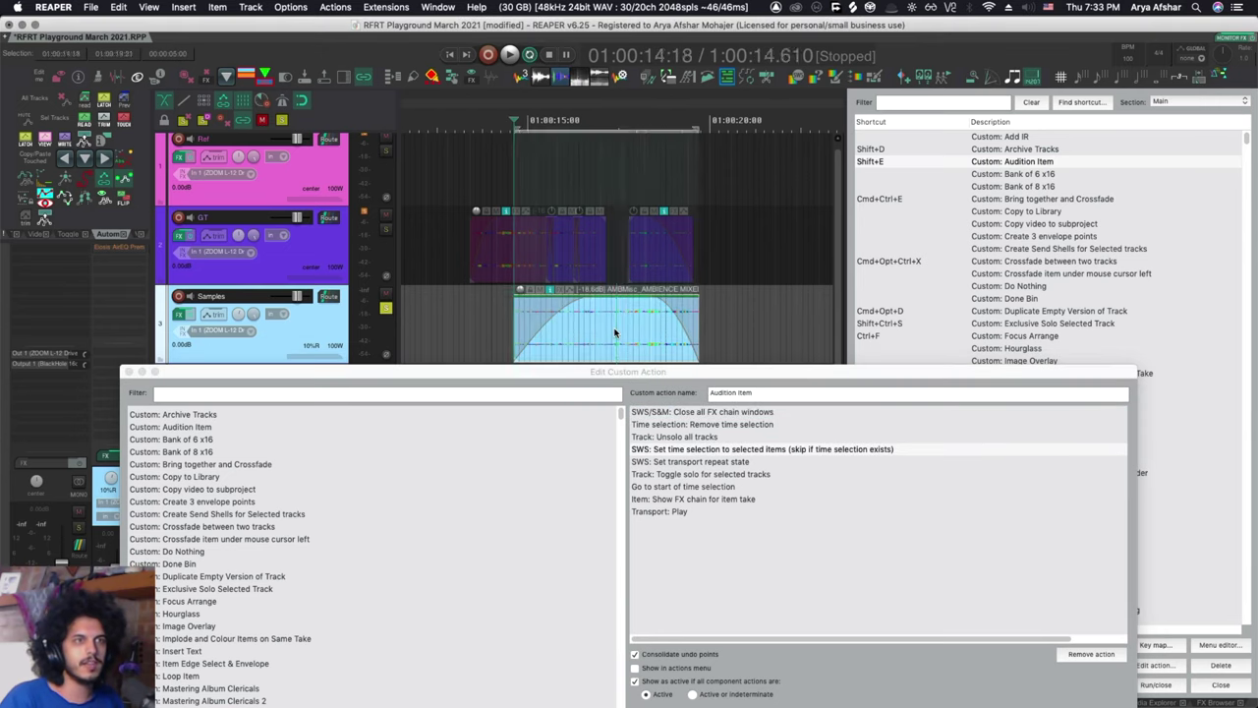
pyautogui.click(684, 463)
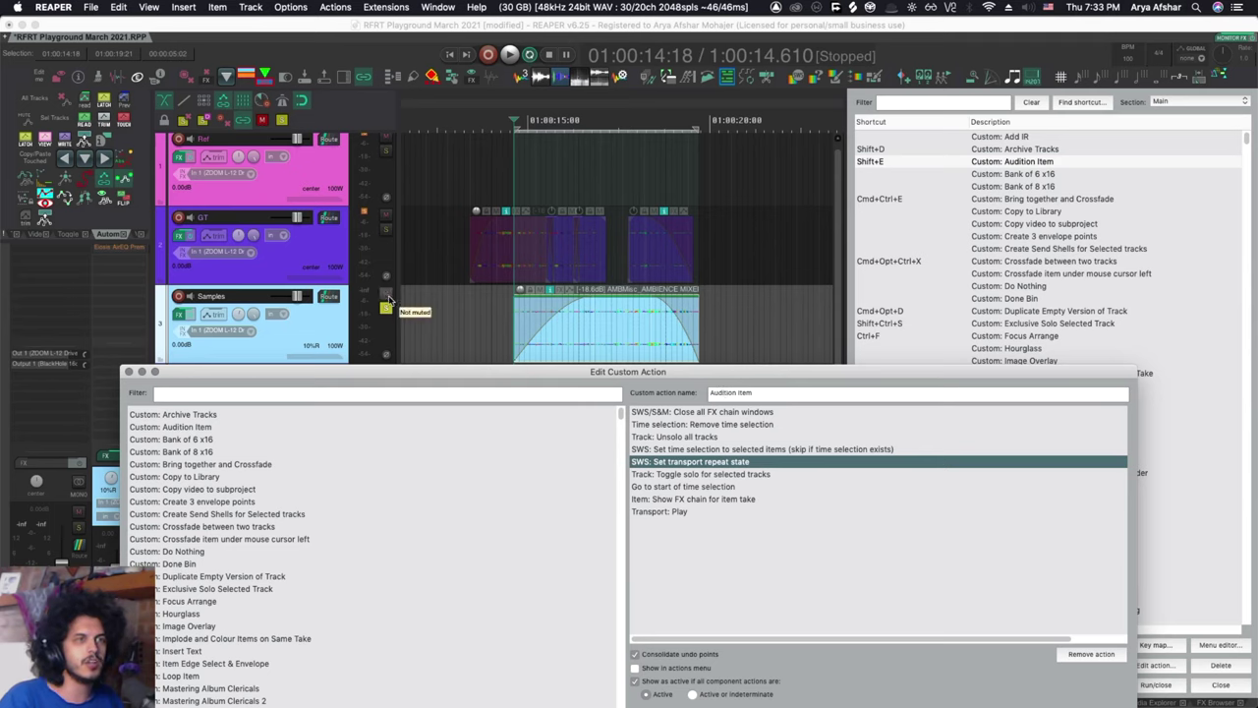
# Unsolo the Samples track and place the edit cursor inside its ambience item
pyautogui.click(387, 312)
pyautogui.click(584, 336)
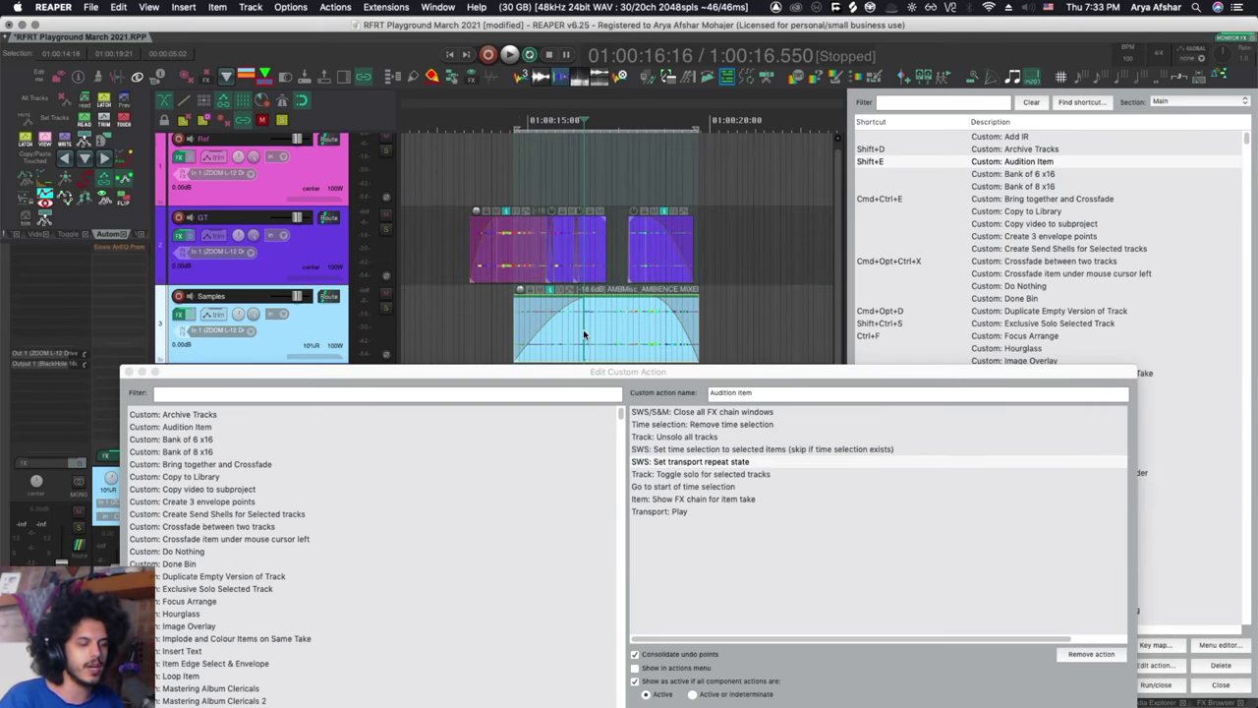
# Solo the Samples track and move the edit cursor to the start of the time selection
pyautogui.hotkey('ctrl', 'shift', 's')
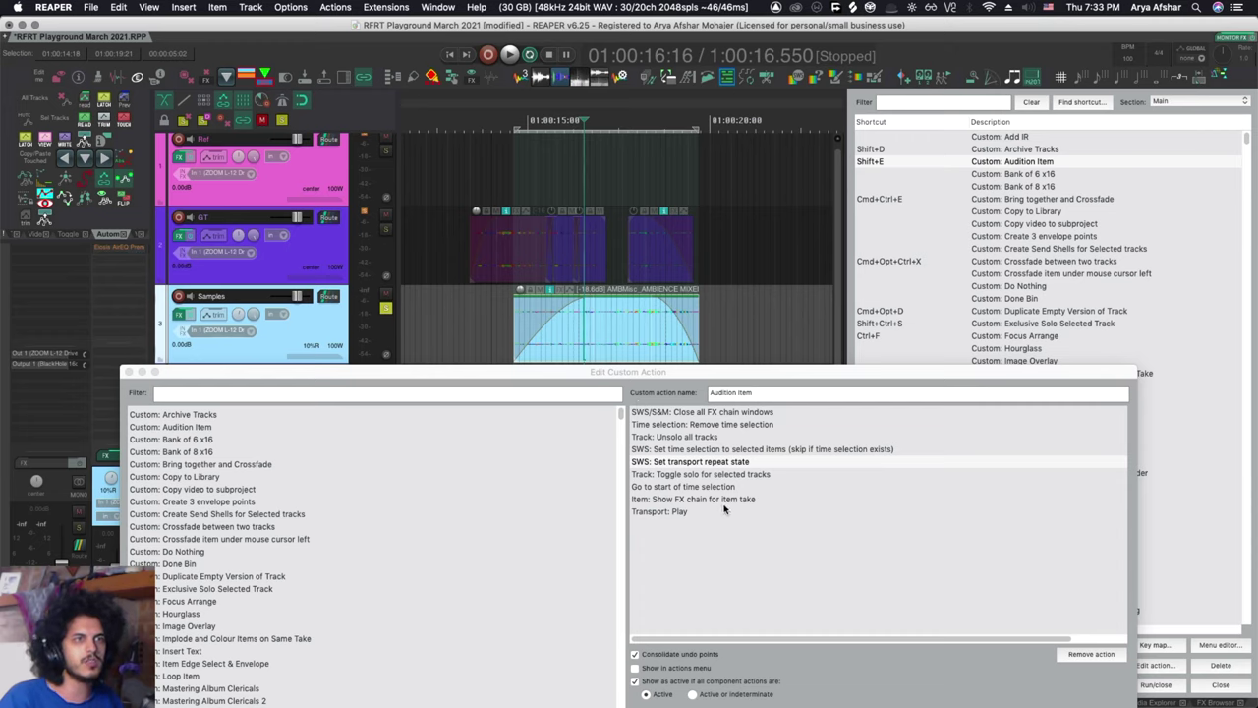
pyautogui.hotkey('shift', 'e')
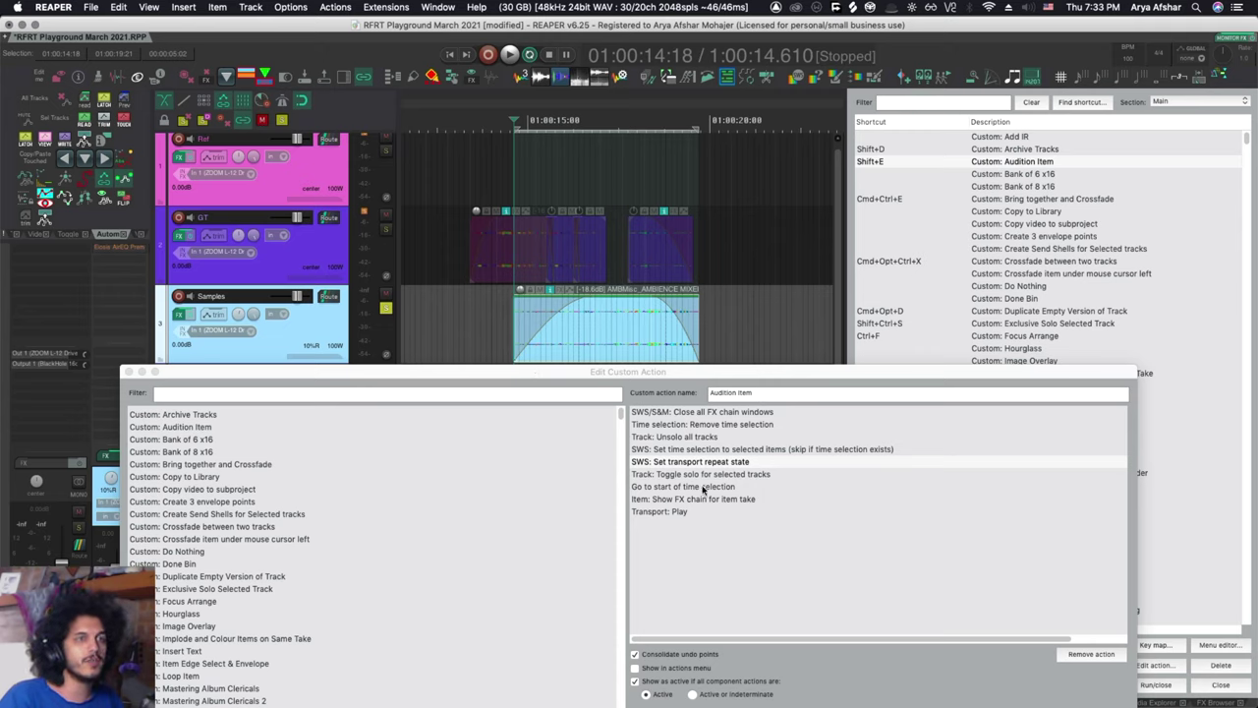
# Show the FX chain of the ambience item, browse the Ample Sound plug-ins, and close the chain window
pyautogui.click(561, 293)
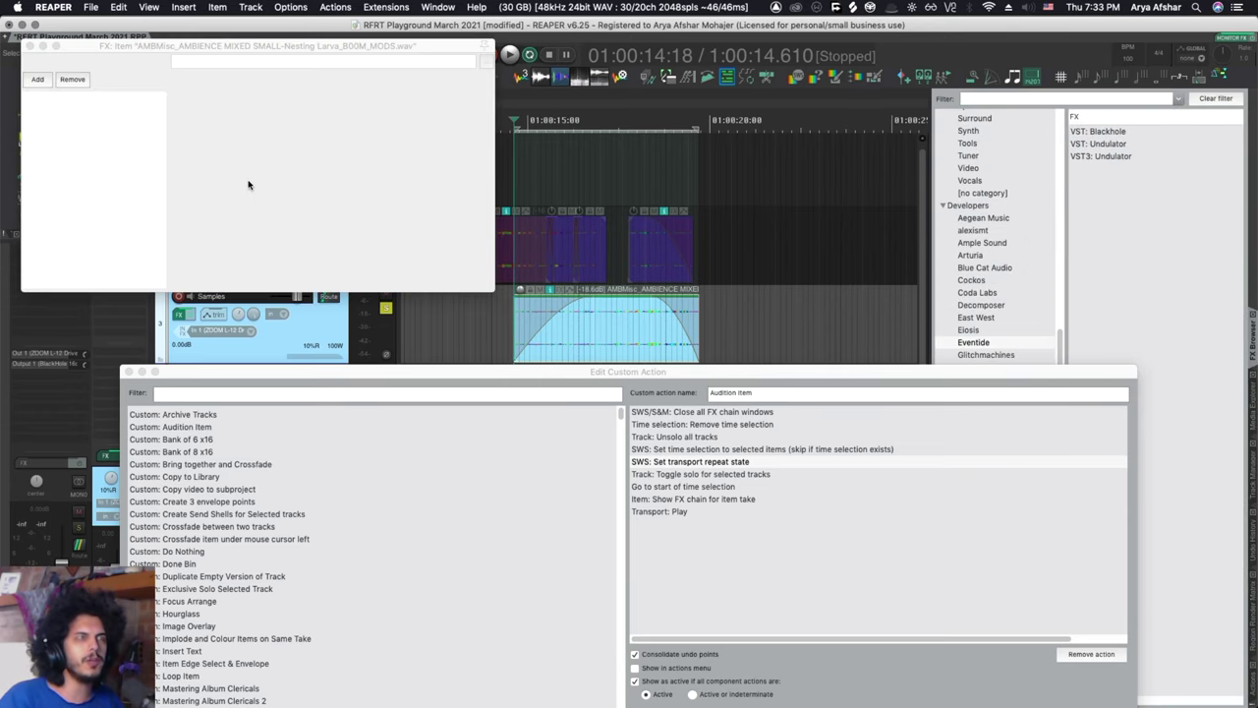
pyautogui.click(986, 243)
pyautogui.click(1104, 131)
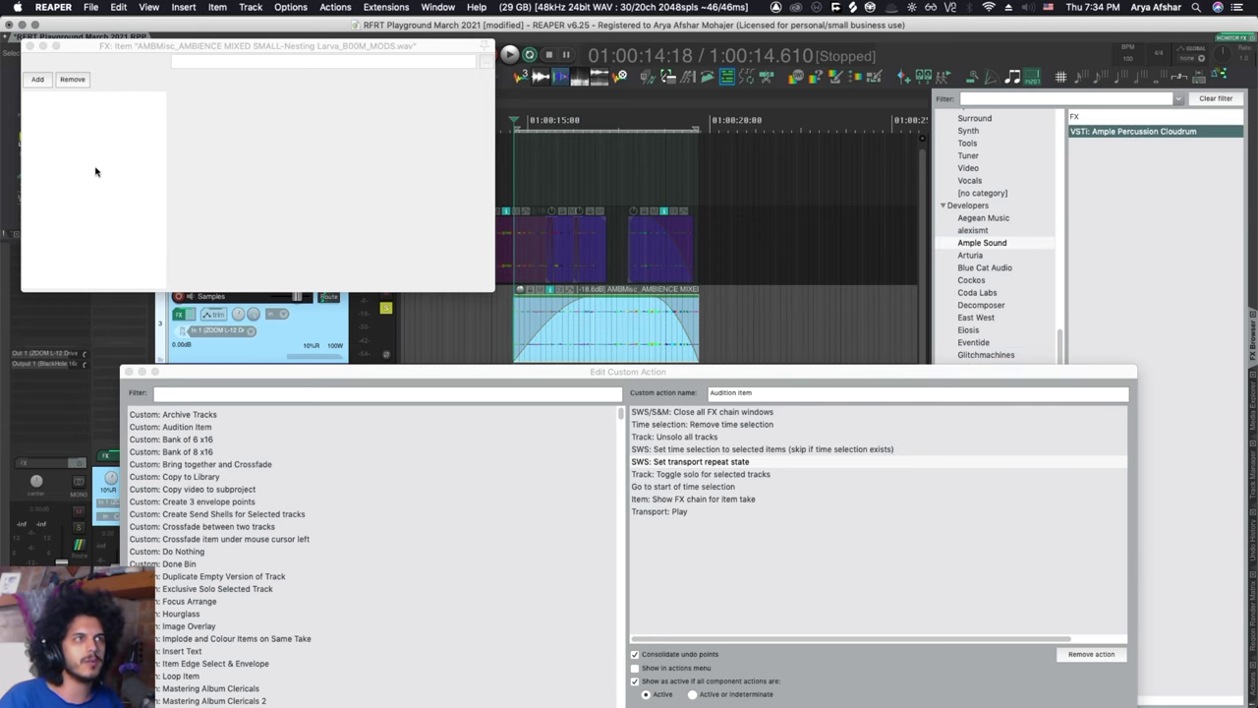
pyautogui.moveTo(555, 346); pyautogui.dragTo(163, 99)
pyautogui.click(29, 45)
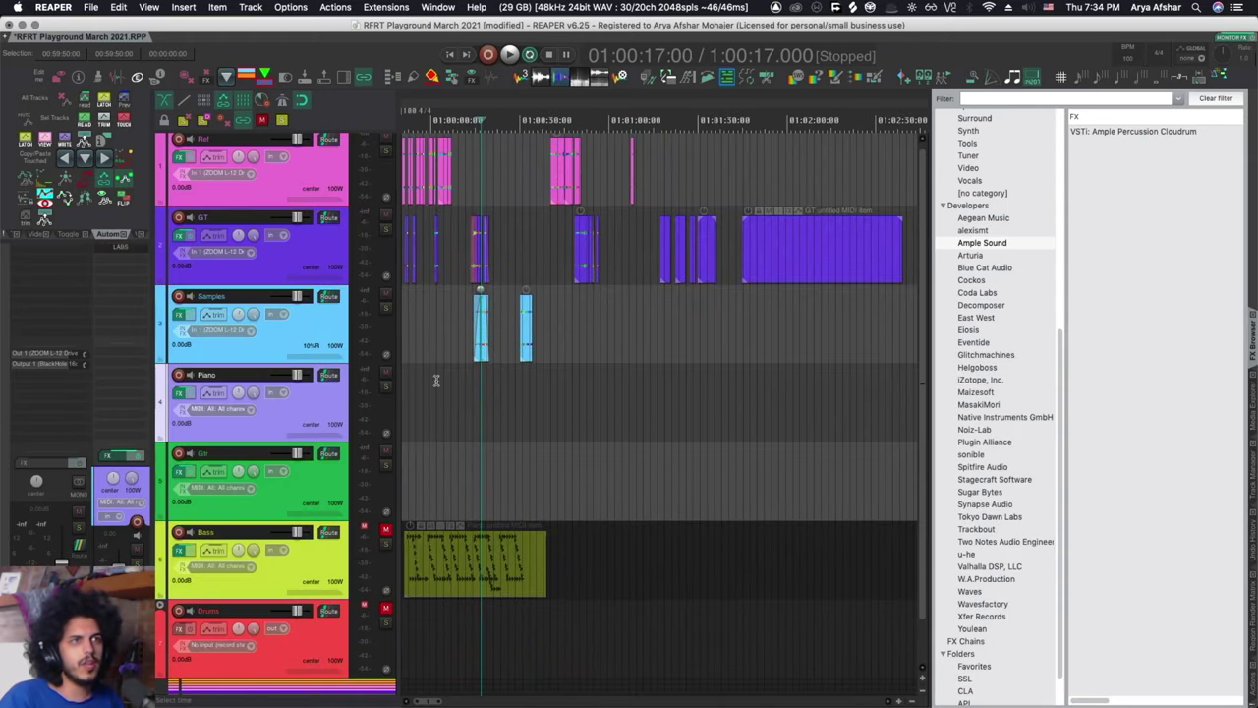
# Select the ambience item on the Samples track and run the Audition Item custom action on it
pyautogui.scroll(5, 435, 379)
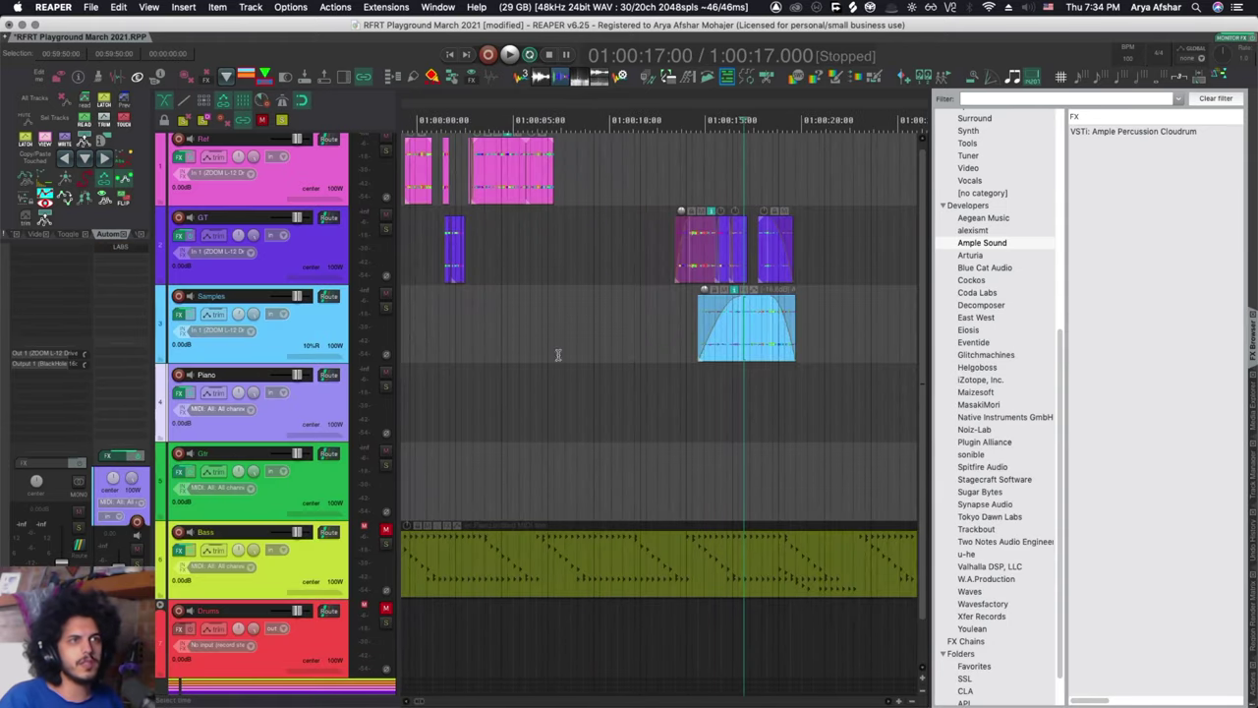
pyautogui.click(749, 342)
pyautogui.hscroll(3, 657, 410)
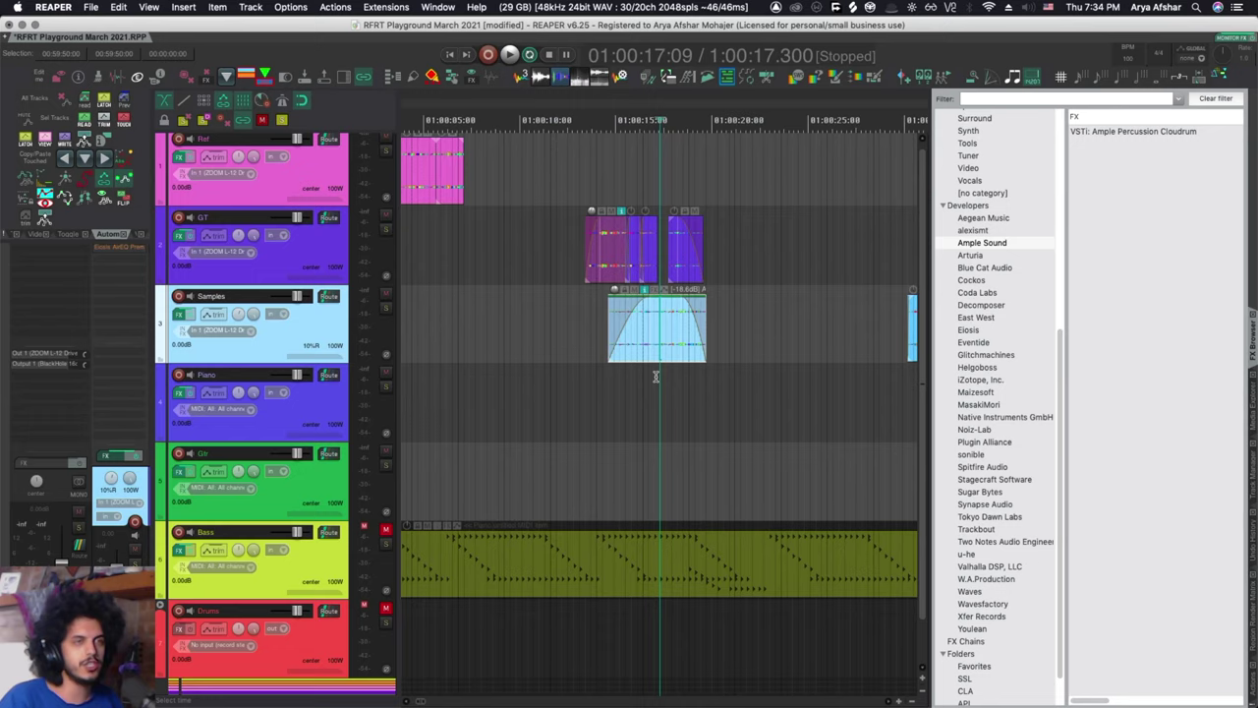
pyautogui.hotkey('shift', 'e')
pyautogui.press('space')
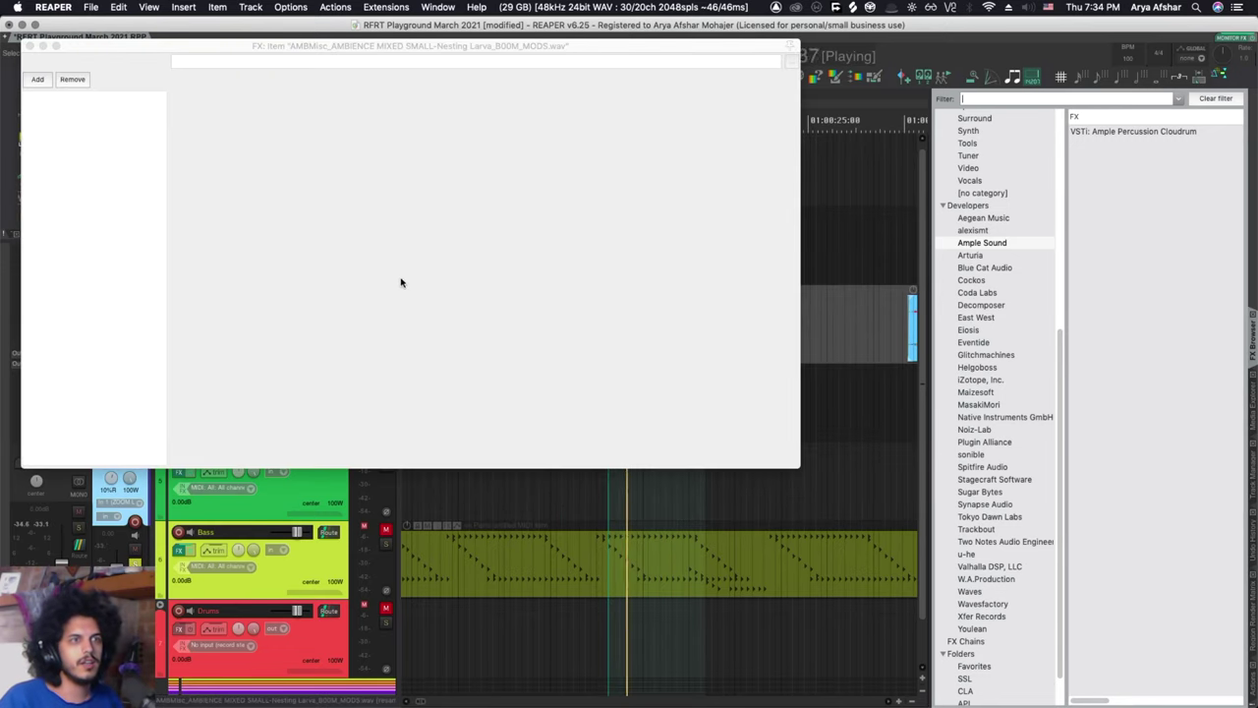
# Browse the EQ plug-in category and add VST3: Eiosis AirEQ Premium to the ambience item's FX chain
pyautogui.scroll(3, 980, 158)
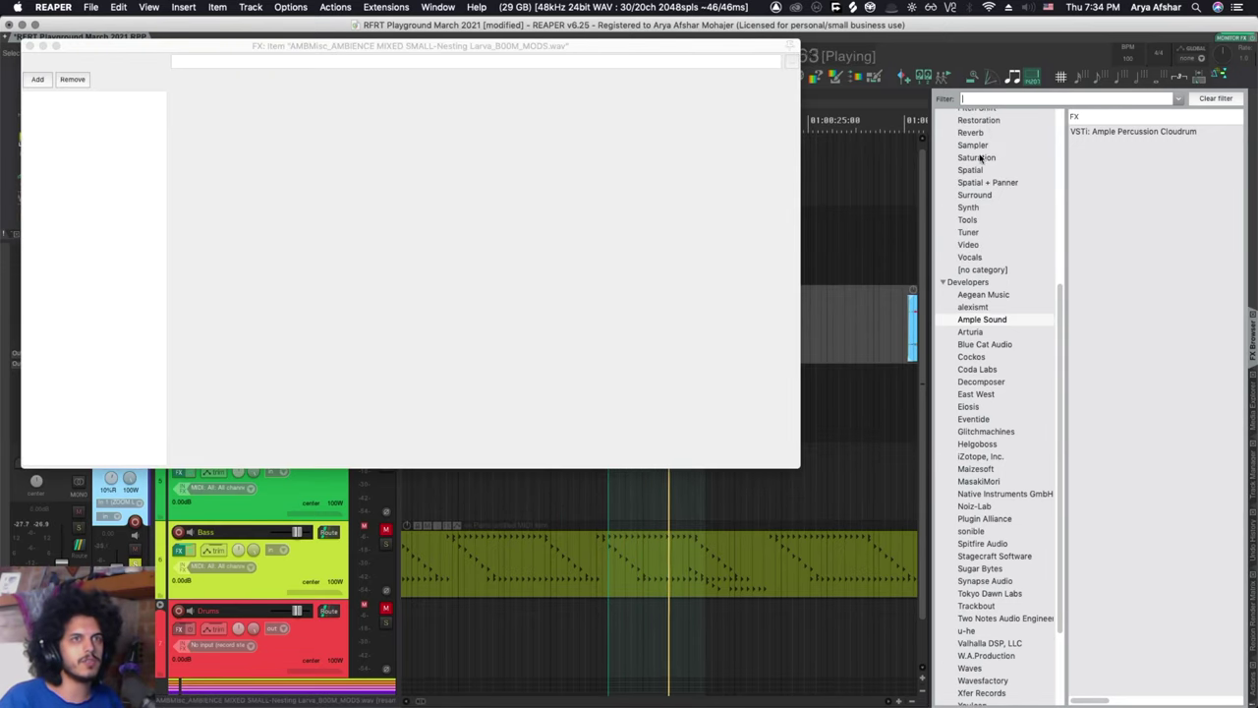
pyautogui.scroll(10, 979, 157)
pyautogui.click(986, 252)
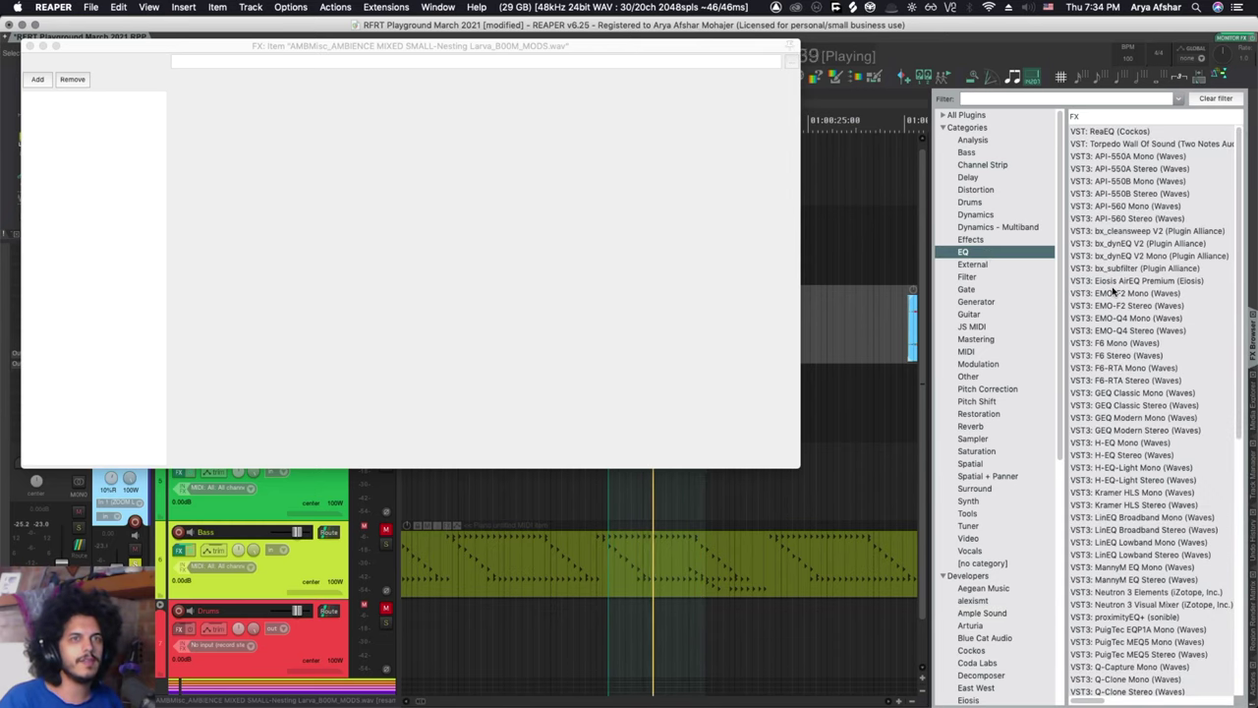
pyautogui.moveTo(1113, 282); pyautogui.dragTo(67, 203)
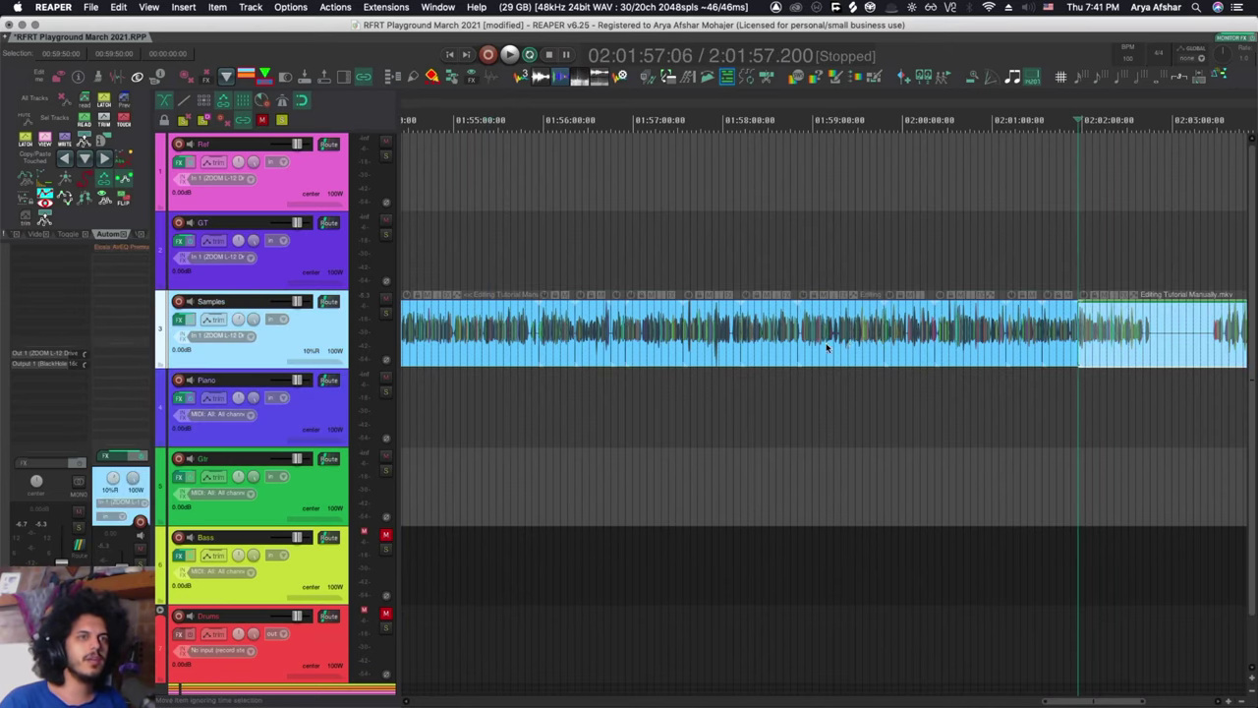
# Split the long Editing Tutorial recording on the Samples track at two points, one at about 1:58:35, and deselect the items
pyautogui.click(820, 346)
pyautogui.press('s')
pyautogui.click(776, 345)
pyautogui.press('s')
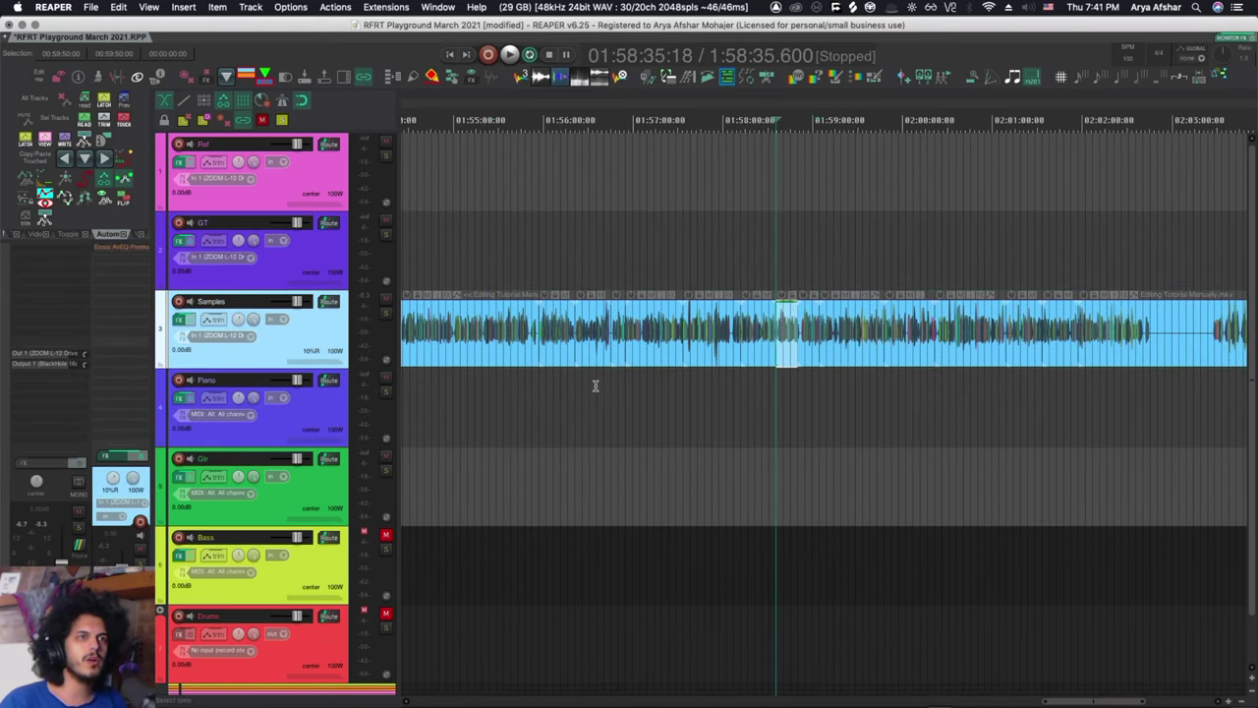
pyautogui.click(625, 387)
pyautogui.scroll(1, 609, 377)
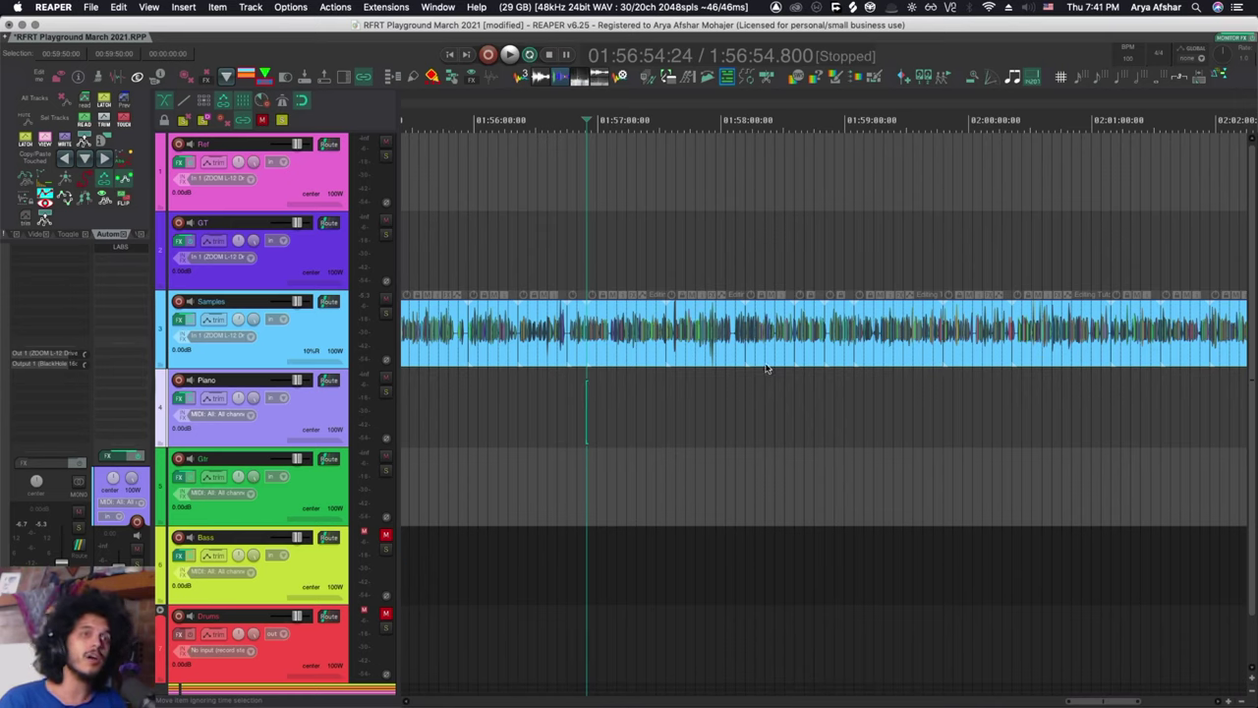
# Colour five separate segments of the Samples track recording orange, yellow, green, dark teal and light green
pyautogui.click(690, 350)
pyautogui.hscroll(1, 690, 350)
pyautogui.click(853, 348)
pyautogui.hscroll(3, 836, 386)
pyautogui.click(927, 352)
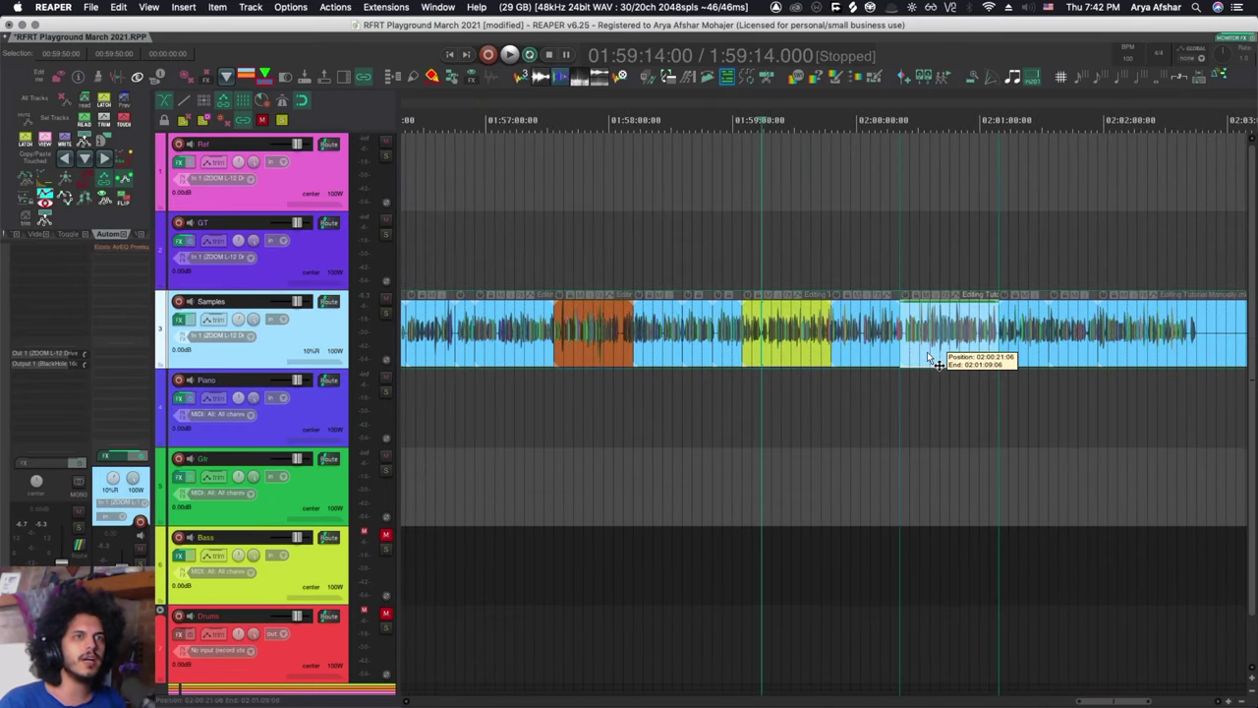
pyautogui.click(1060, 344)
pyautogui.hscroll(-3, 884, 393)
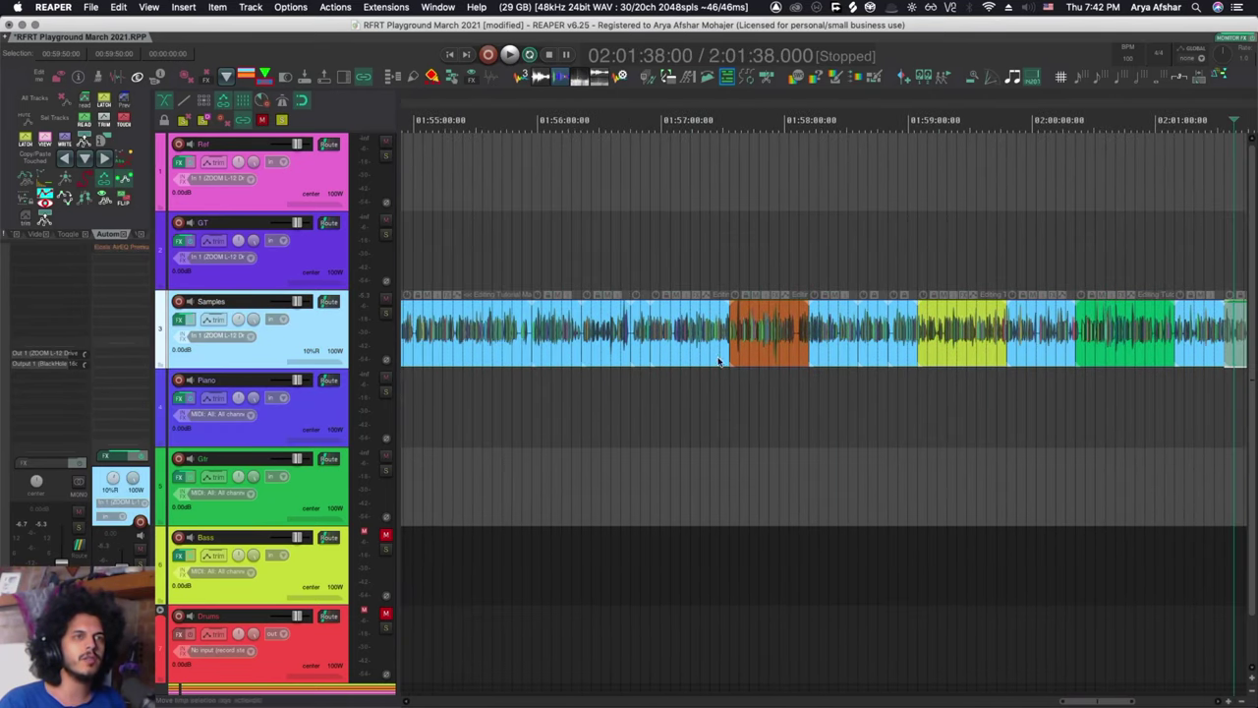
pyautogui.click(593, 335)
# Delete the first green and the orange segments on the Samples track with ripple editing enabled, and undo both deletions
pyautogui.scroll(-3, 658, 411)
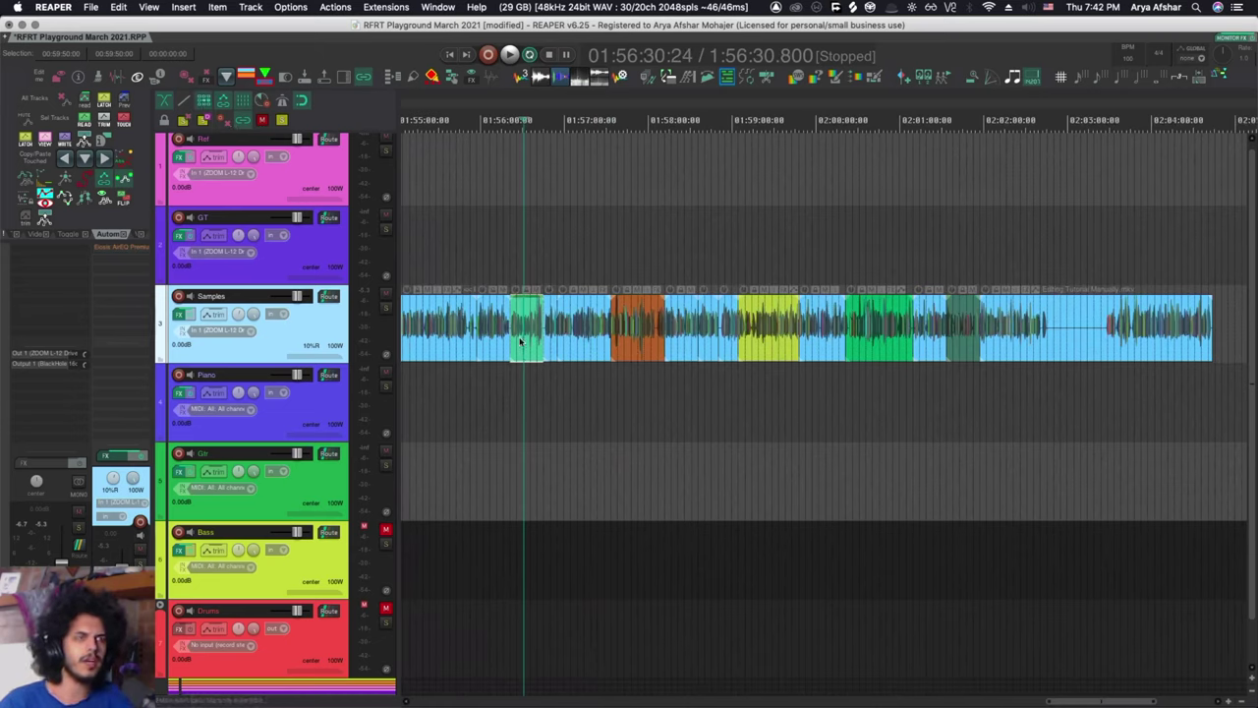
pyautogui.press('Delete')
pyautogui.click(606, 346)
pyautogui.press('Delete')
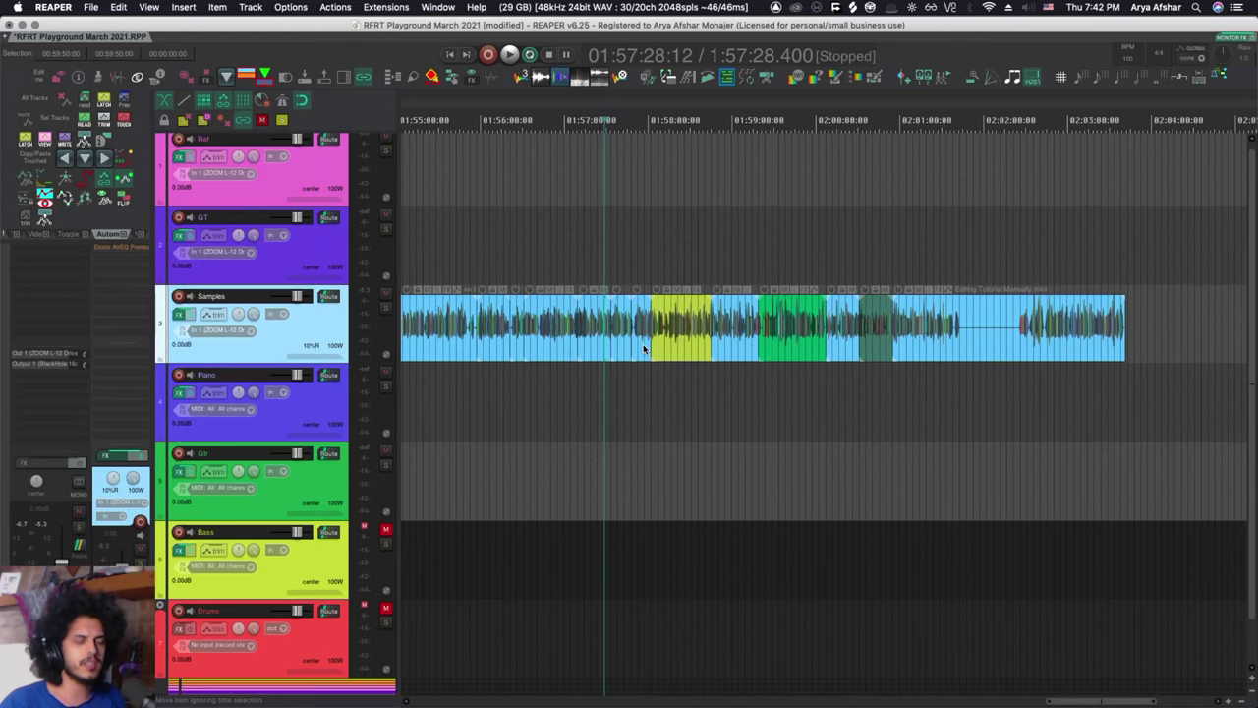
pyautogui.hotkey('ctrl', 'z')
pyautogui.hotkey('ctrl', 'z')
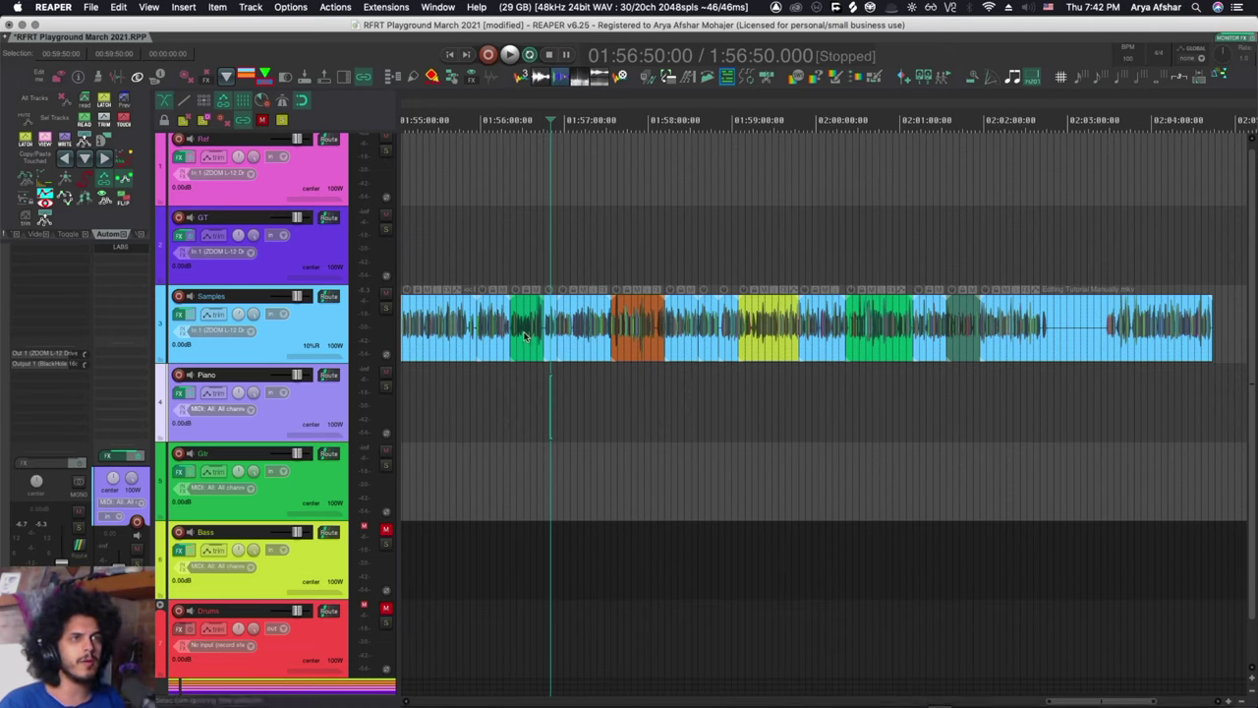
# Ripple-delete the first green and the orange segments on the Samples track, undoing and redoing the deletions along the way
pyautogui.press('Delete')
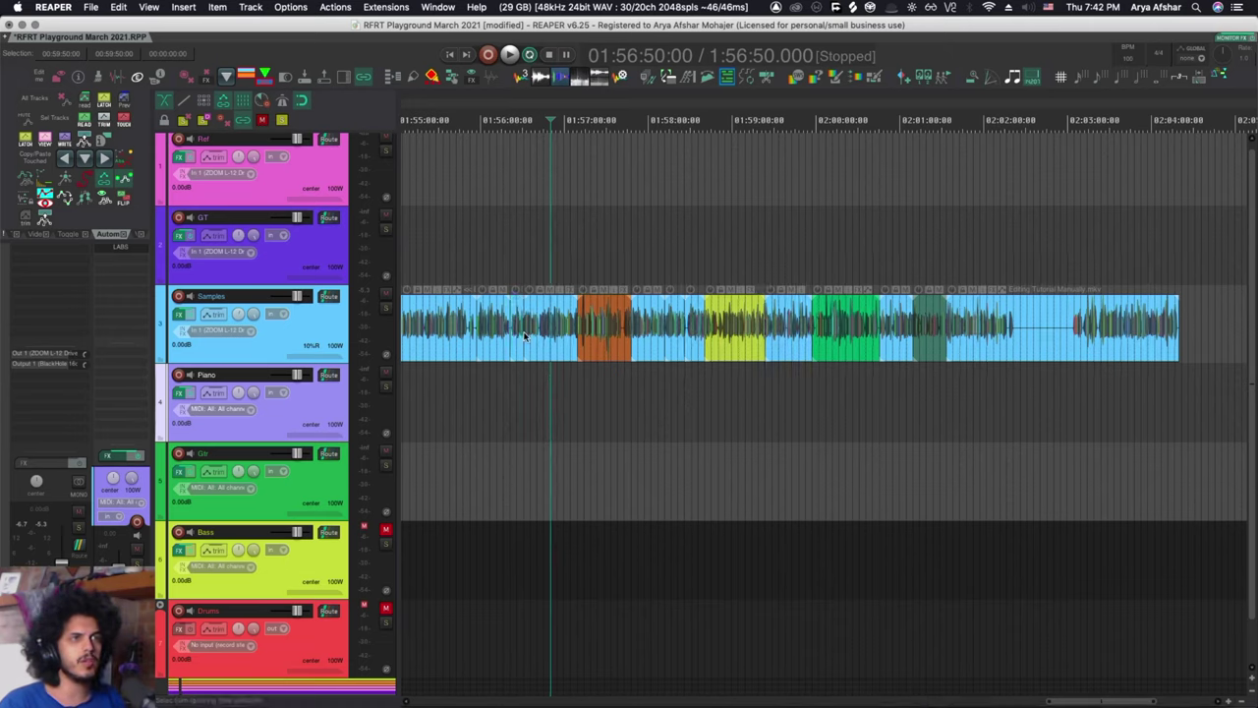
pyautogui.click(605, 338)
pyautogui.press('Delete')
pyautogui.press('super+z')
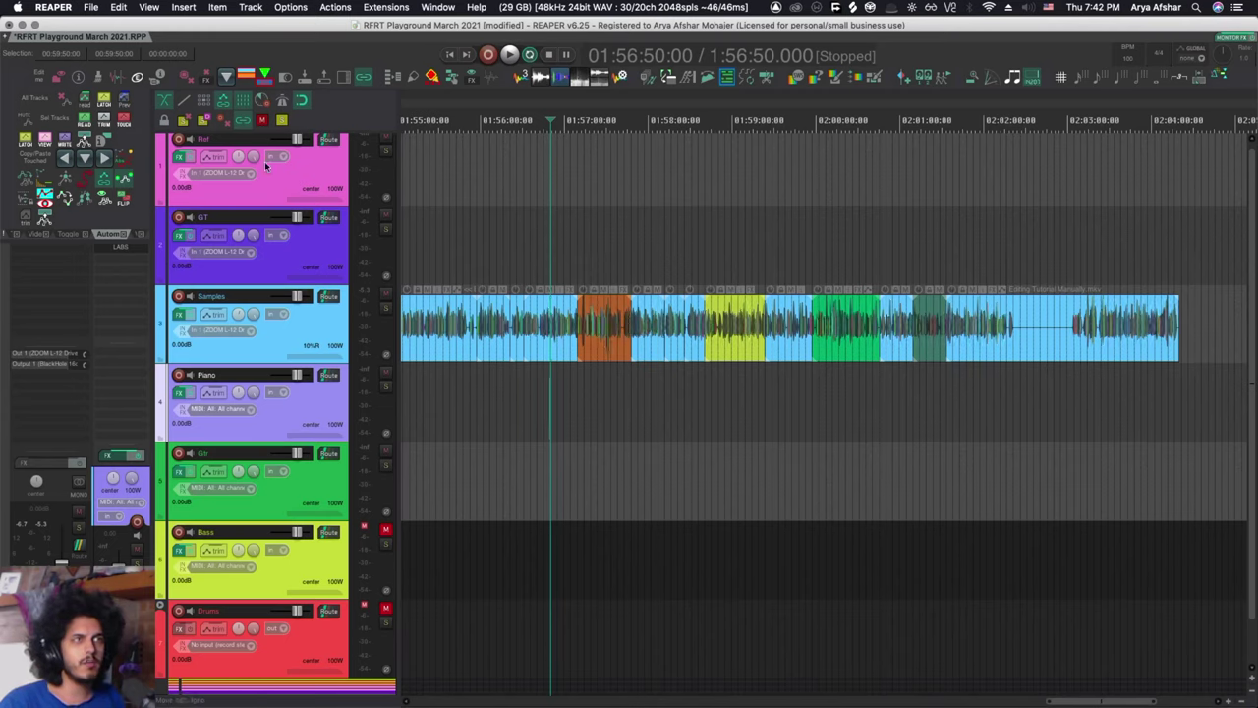
pyautogui.press('super+z')
pyautogui.press('super+shift+z')
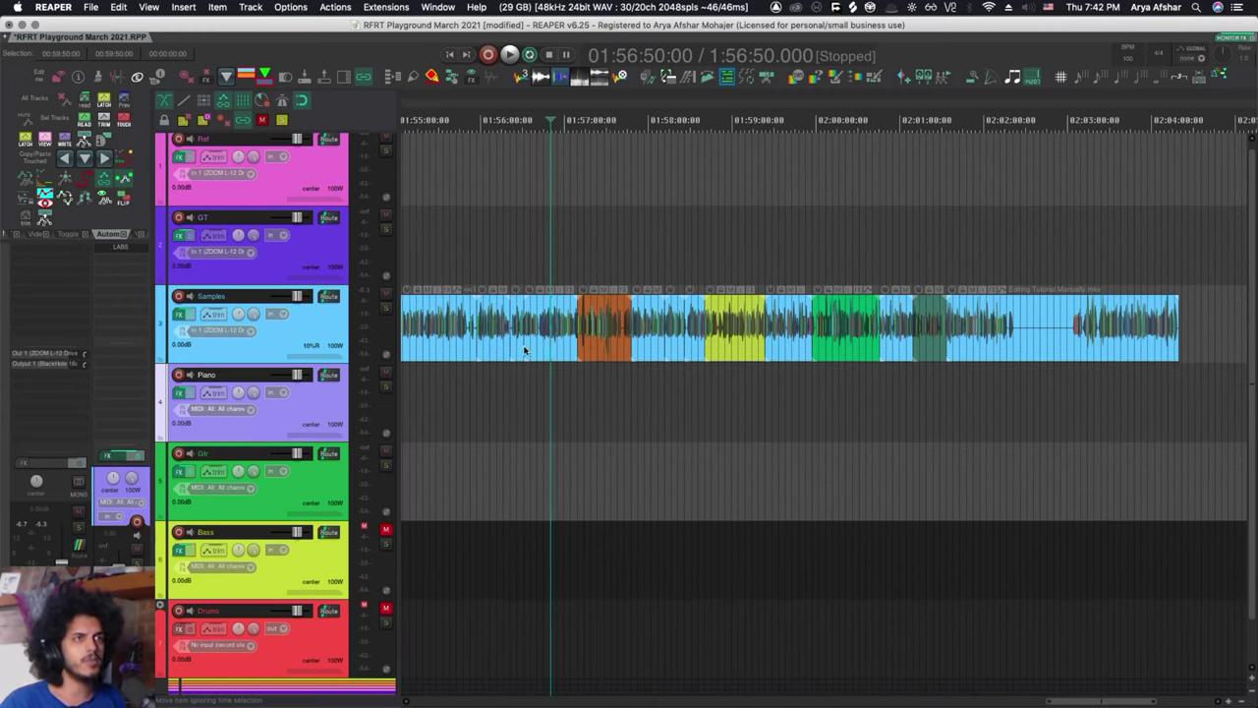
pyautogui.press('super+shift+z')
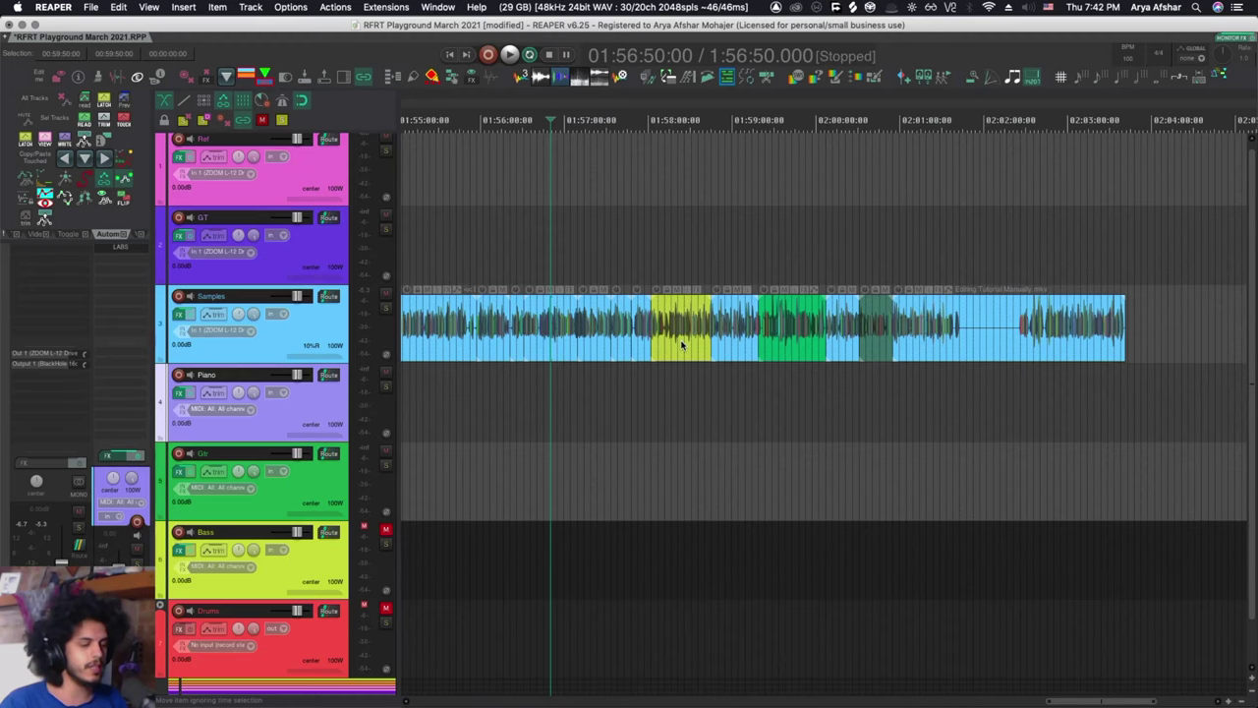
# Ripple-delete the remaining yellow, green and dark teal segments on the Samples track
pyautogui.press('super+shift+z')
pyautogui.press('Delete')
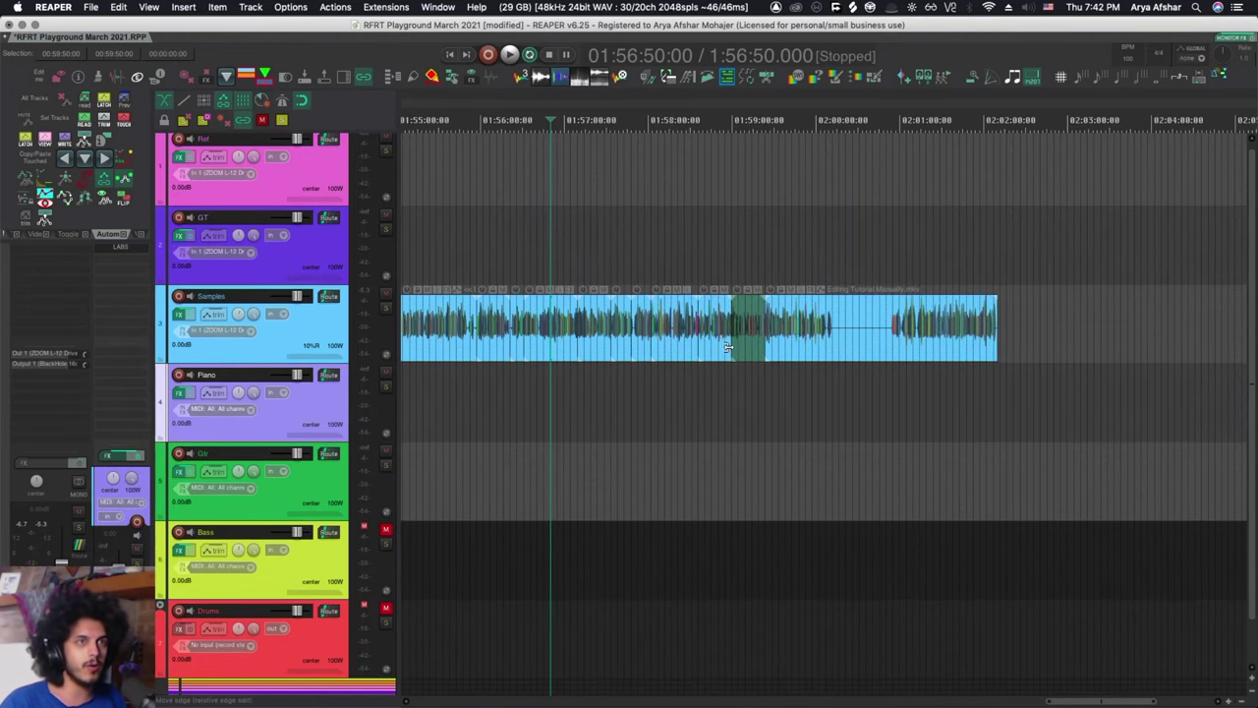
pyautogui.press('Delete')
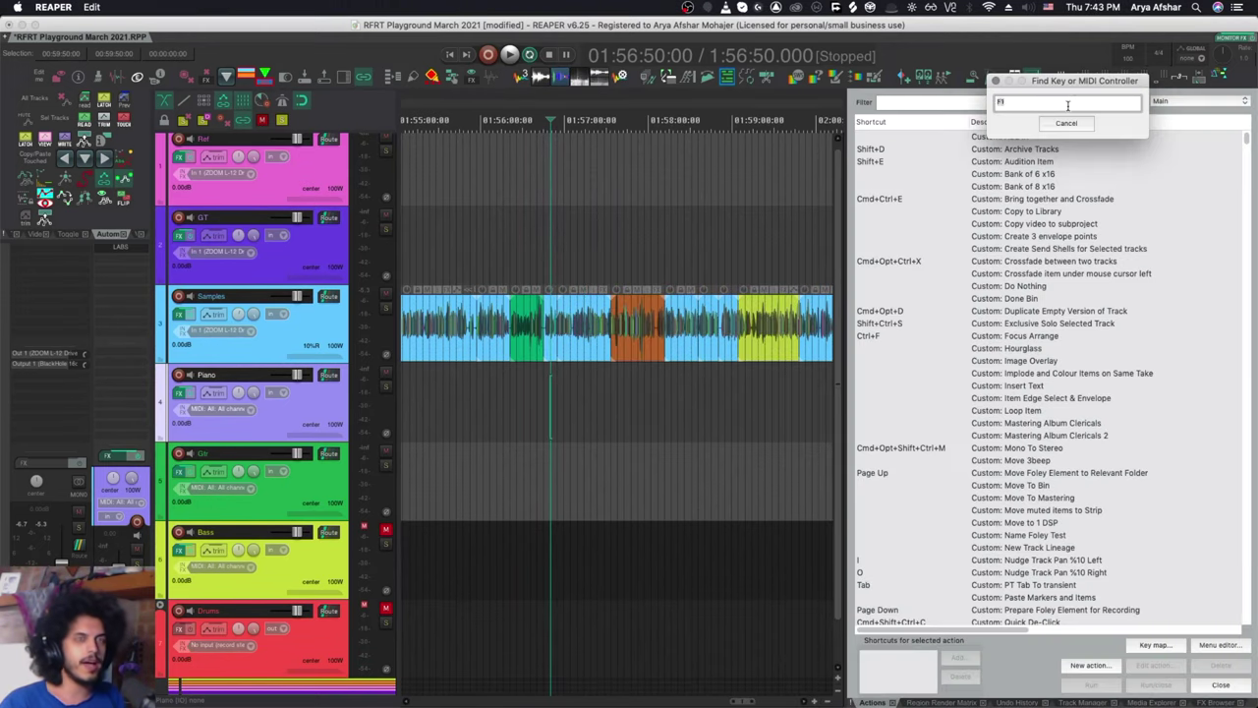
# Find the action assigned to F1 and examine the component actions of the Ripple Delete Item custom action
pyautogui.press('F1')
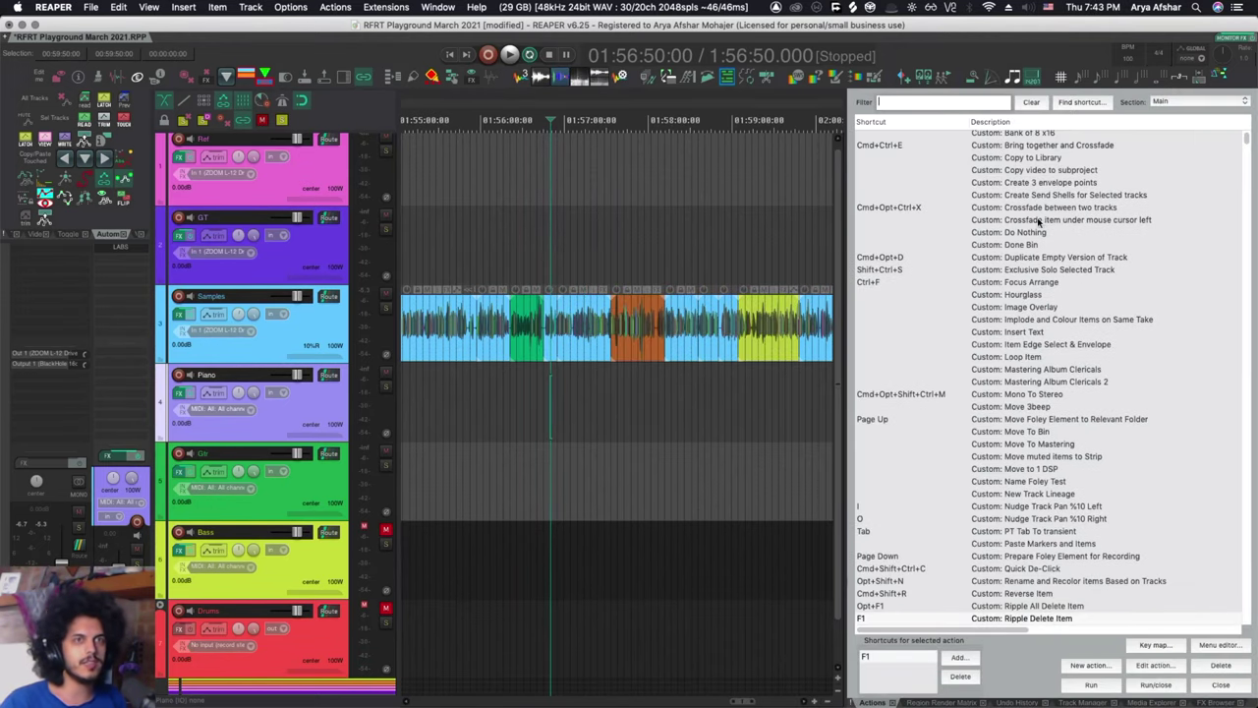
pyautogui.scroll(-5, 1025, 578)
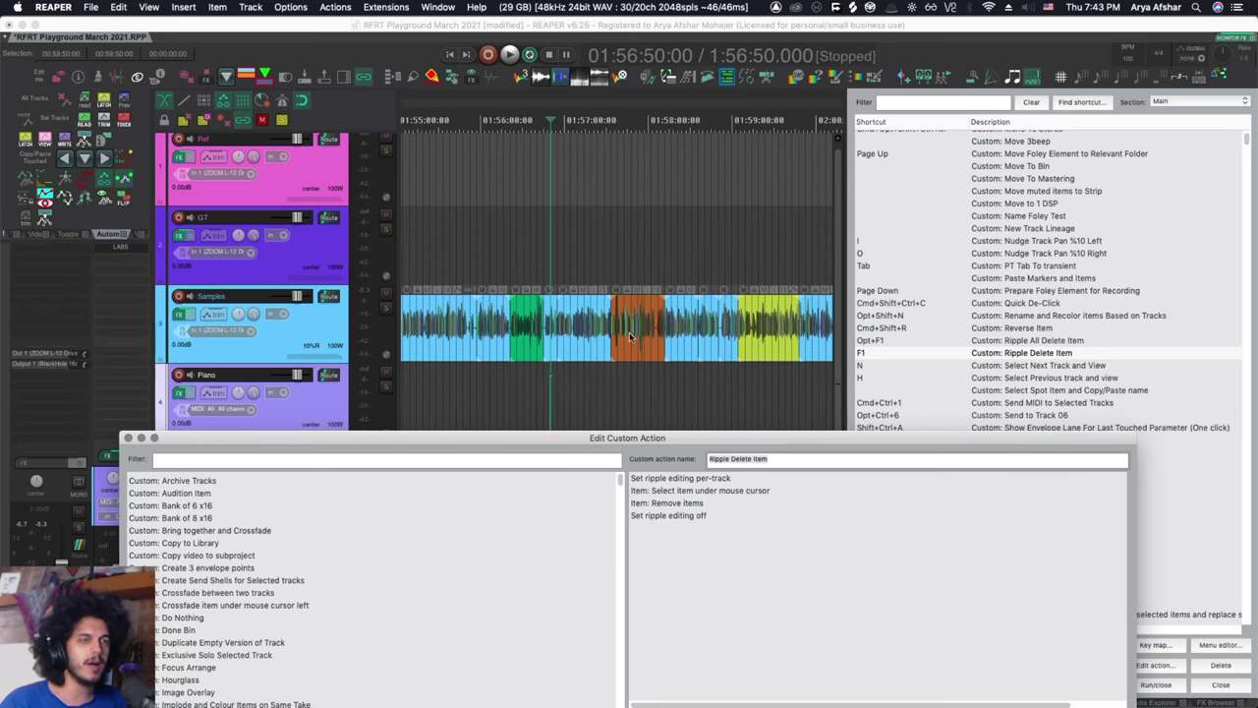
pyautogui.click(629, 330)
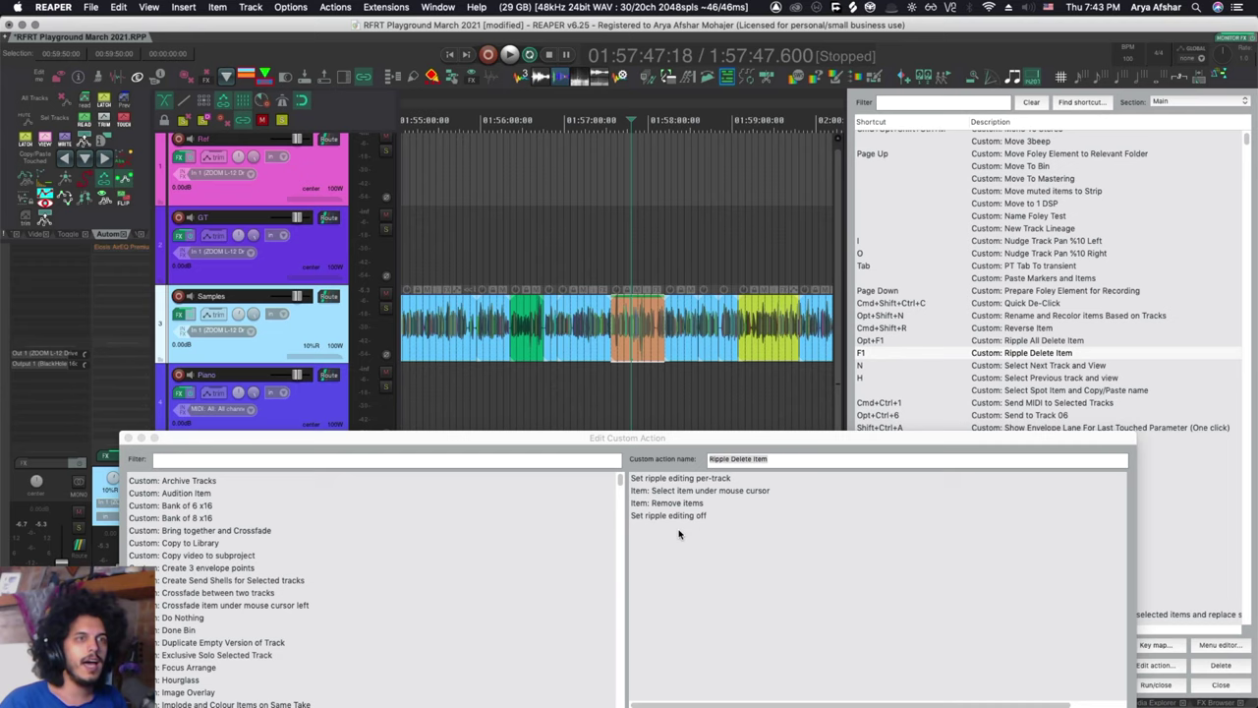
pyautogui.click(129, 437)
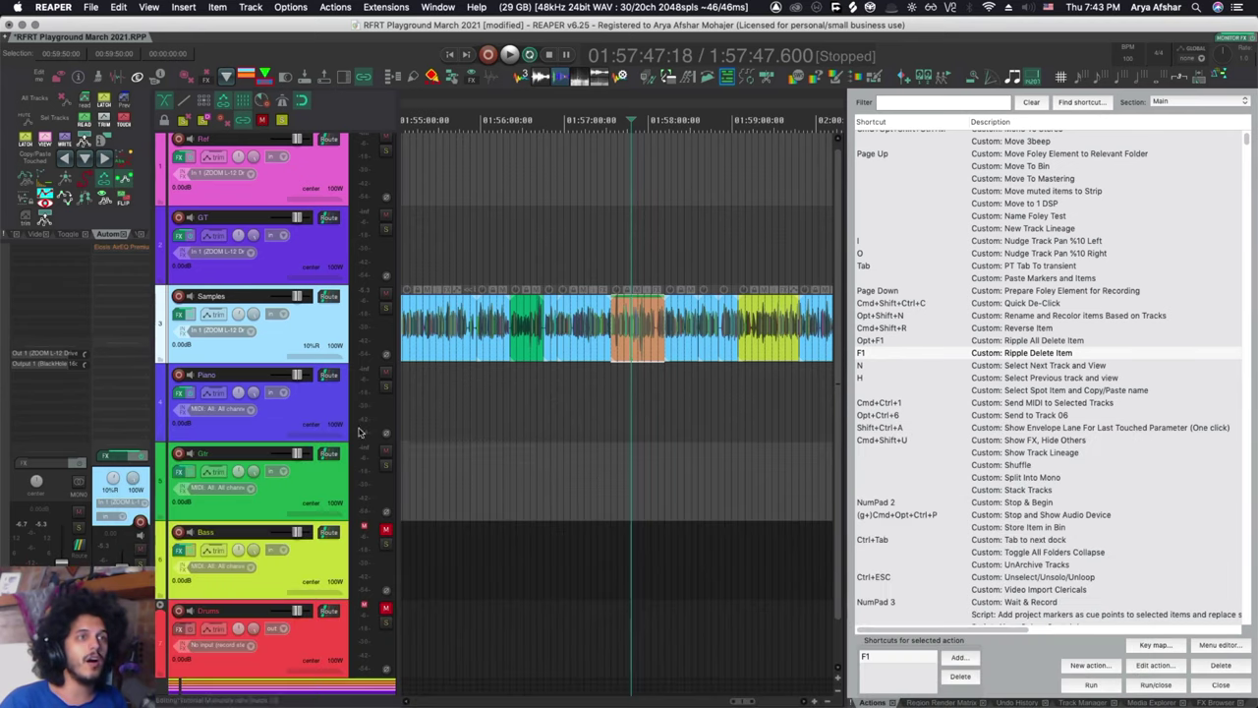
# Run the Ripple Delete Item custom action four times on segments of the Samples track
pyautogui.click(563, 417)
pyautogui.press('F1')
pyautogui.press('F1')
pyautogui.press('F1')
pyautogui.press('F1')
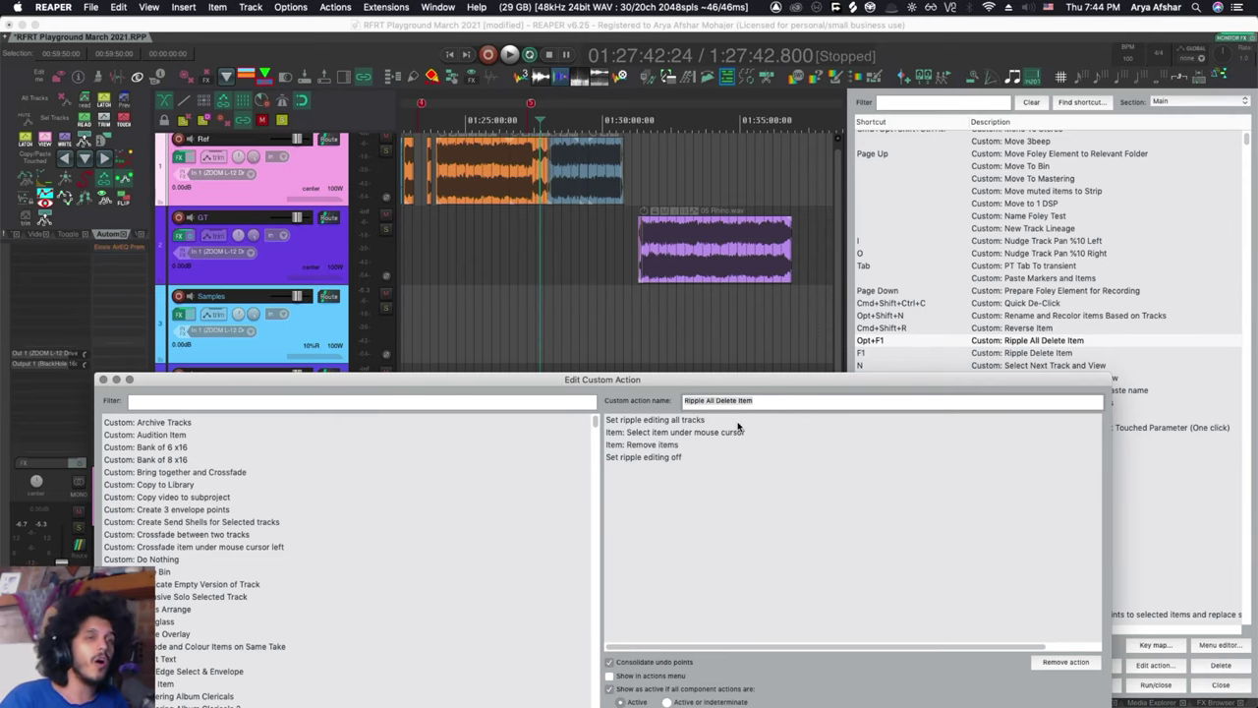
# Remove the short segment inside the blue Ref track item with the Ripple All Delete Item action, undoing the first deletion once
pyautogui.click(104, 379)
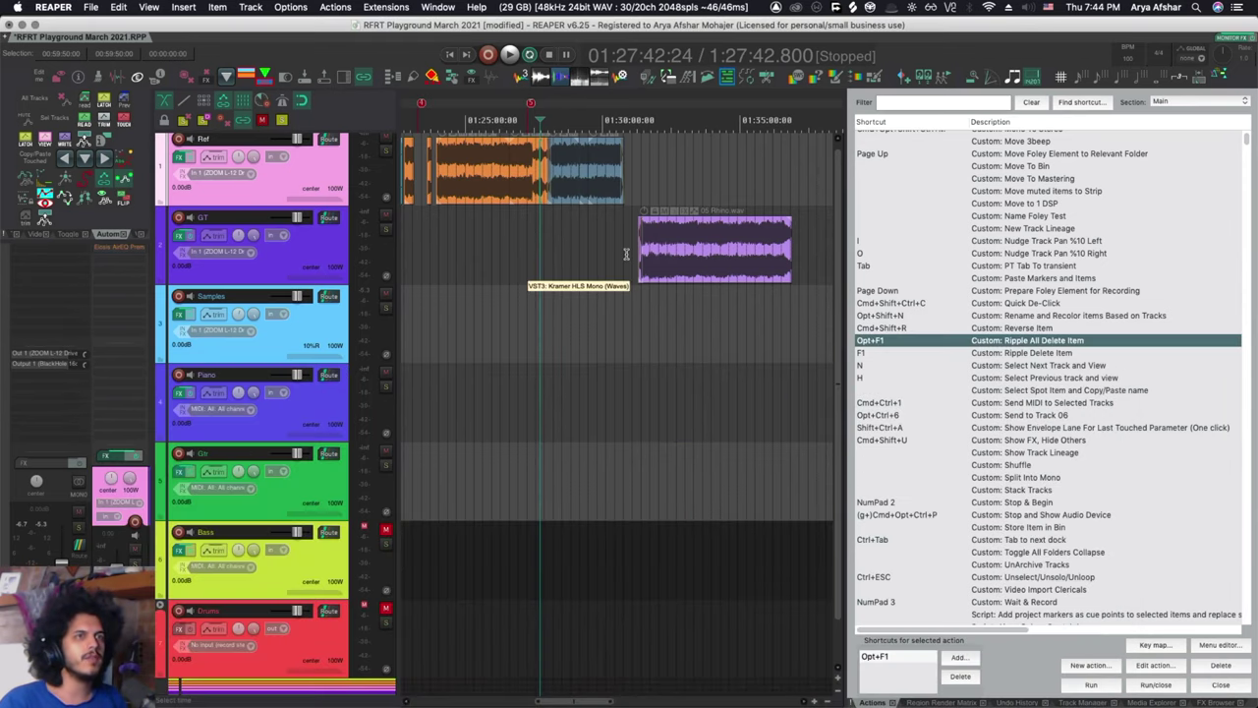
pyautogui.click(576, 189)
pyautogui.scroll(3, 582, 192)
pyautogui.hotkey('alt', 'F1')
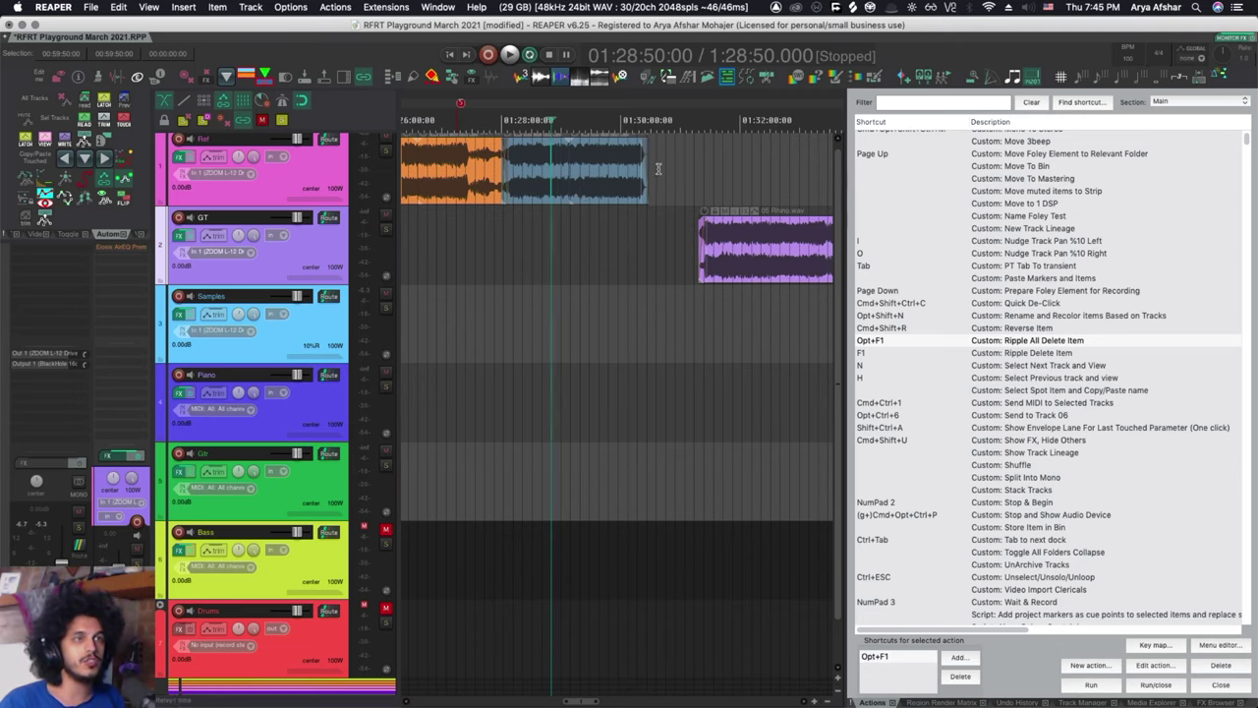
pyautogui.press('super+z')
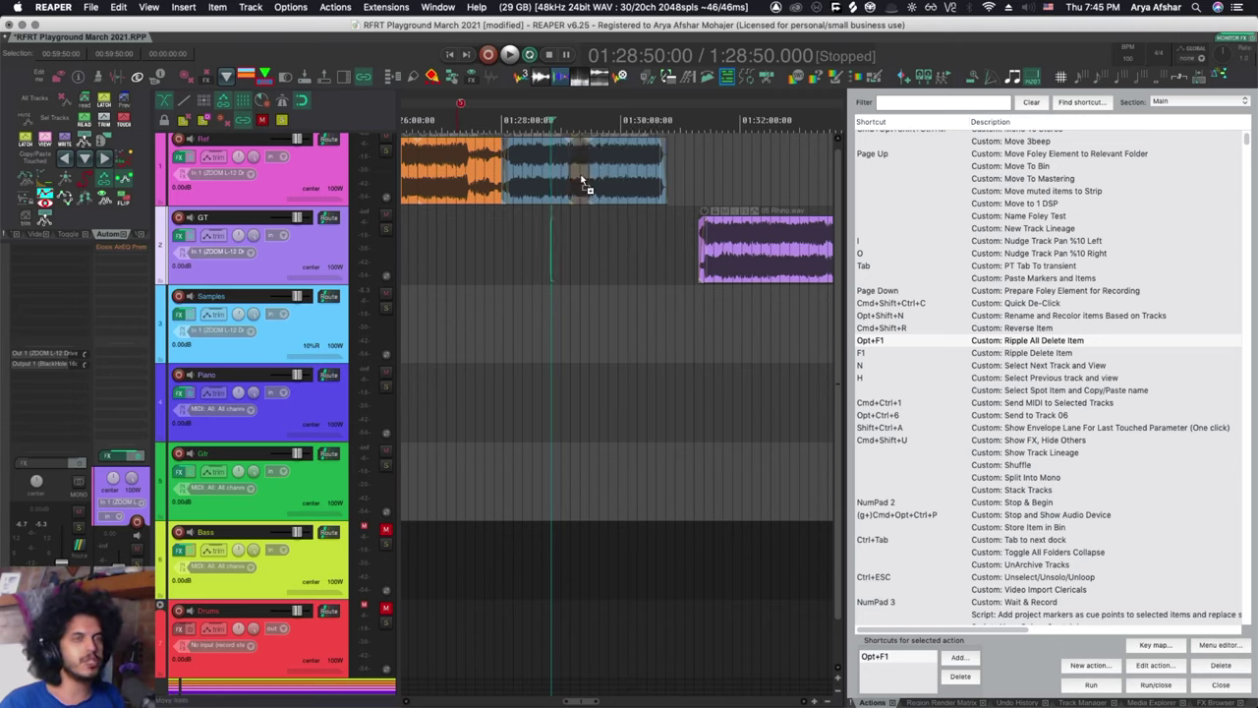
pyautogui.hotkey('alt', 'F1')
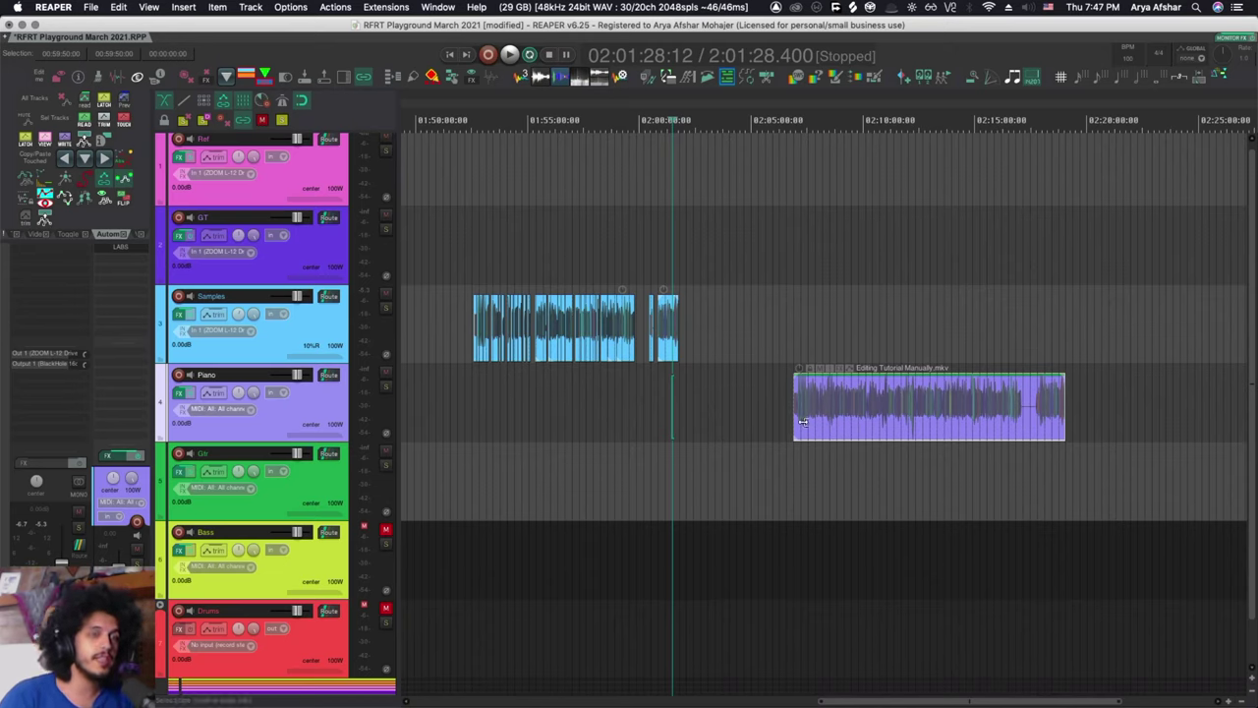
# Glue the Piano track item and open the Dynamic split settings for it
pyautogui.click(892, 425)
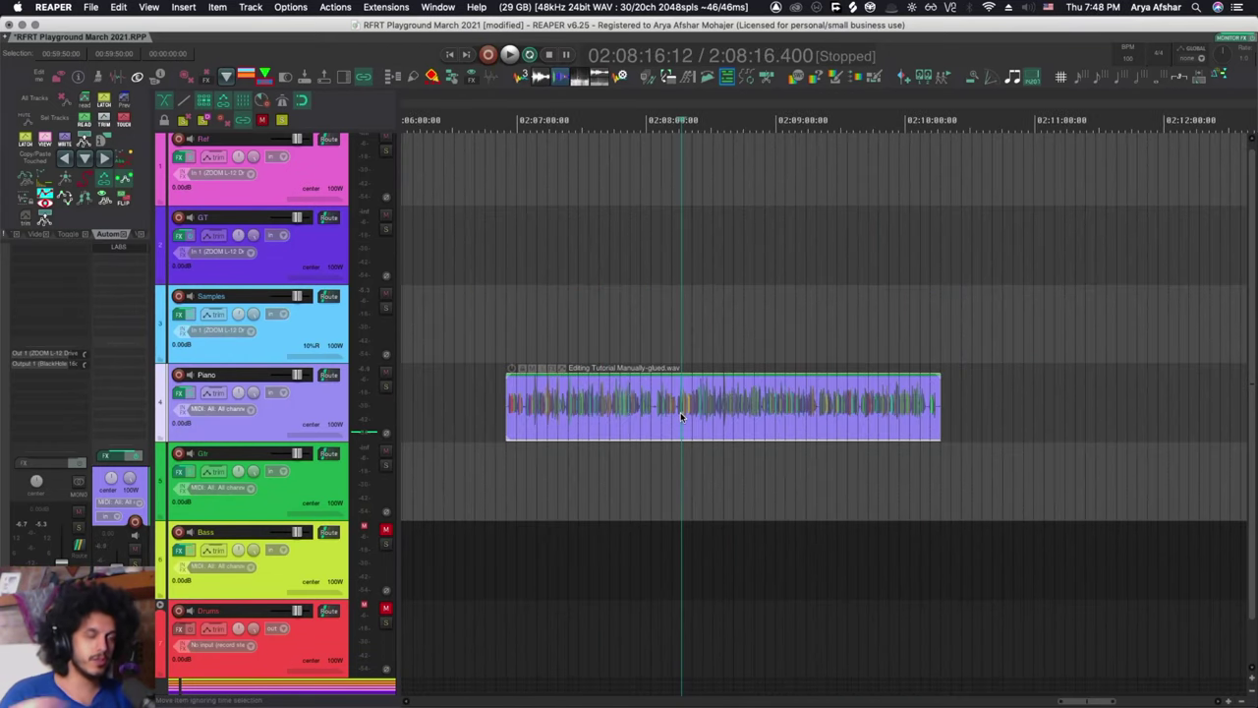
pyautogui.scroll(5, 680, 412)
pyautogui.scroll(-1, 681, 412)
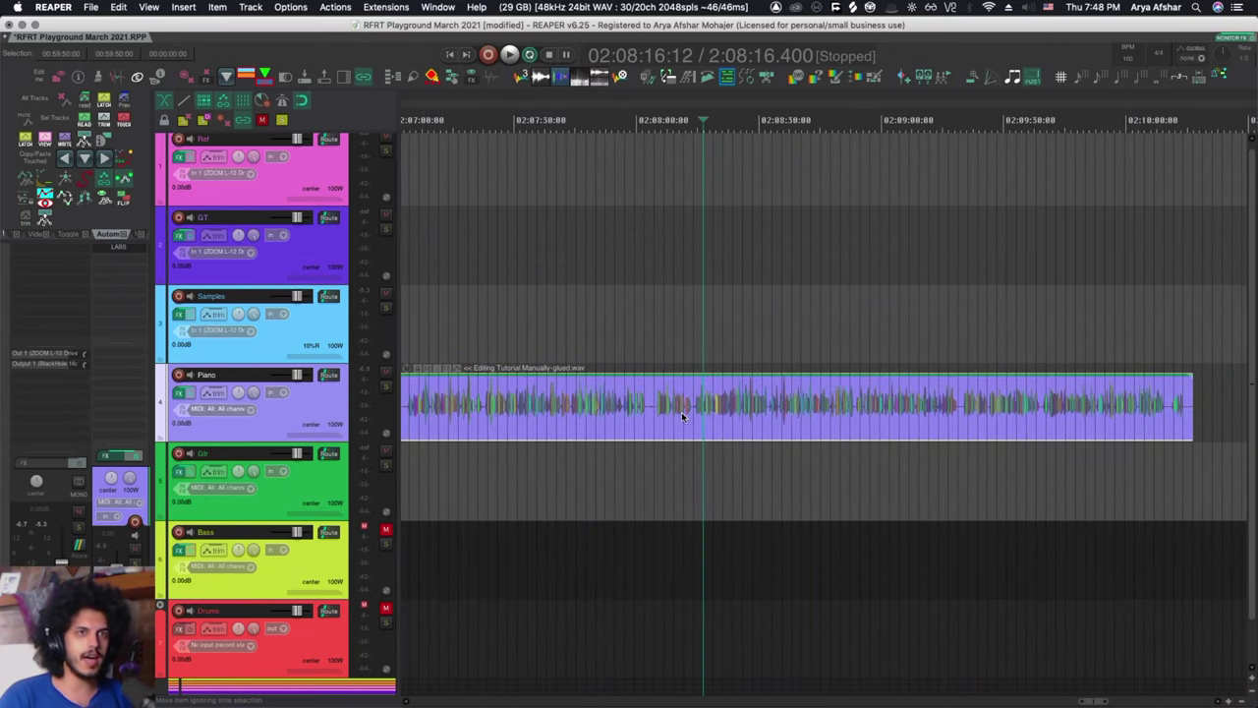
pyautogui.hscroll(-1, 681, 412)
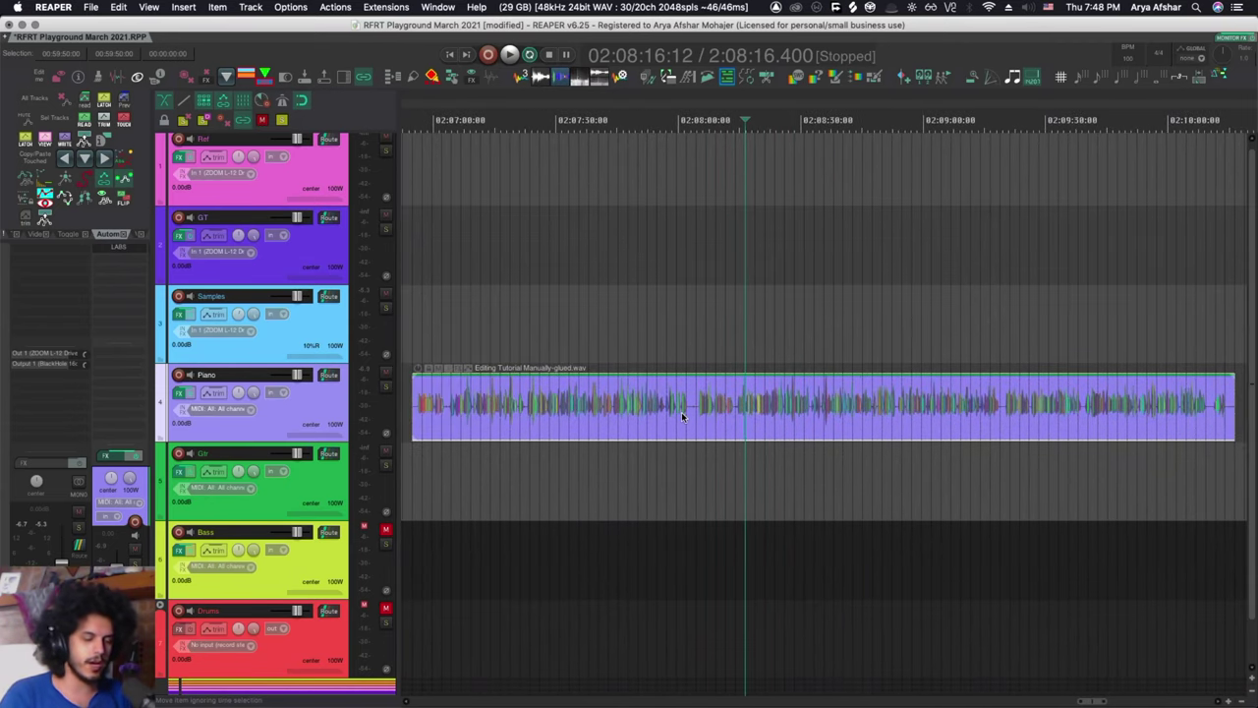
pyautogui.press('d')
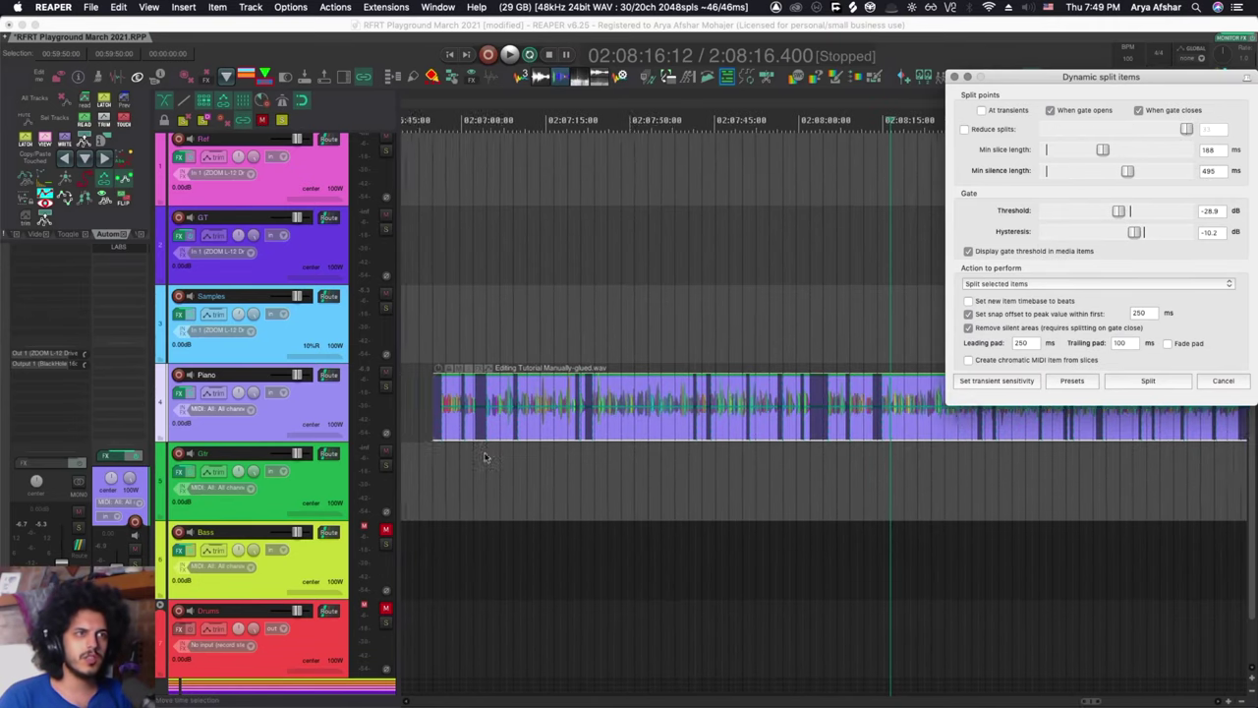
# Dynamic-split the Piano item where the gate opens and closes, removing silent areas with 250 ms leading and 100 ms trailing pad
pyautogui.scroll(3, 598, 441)
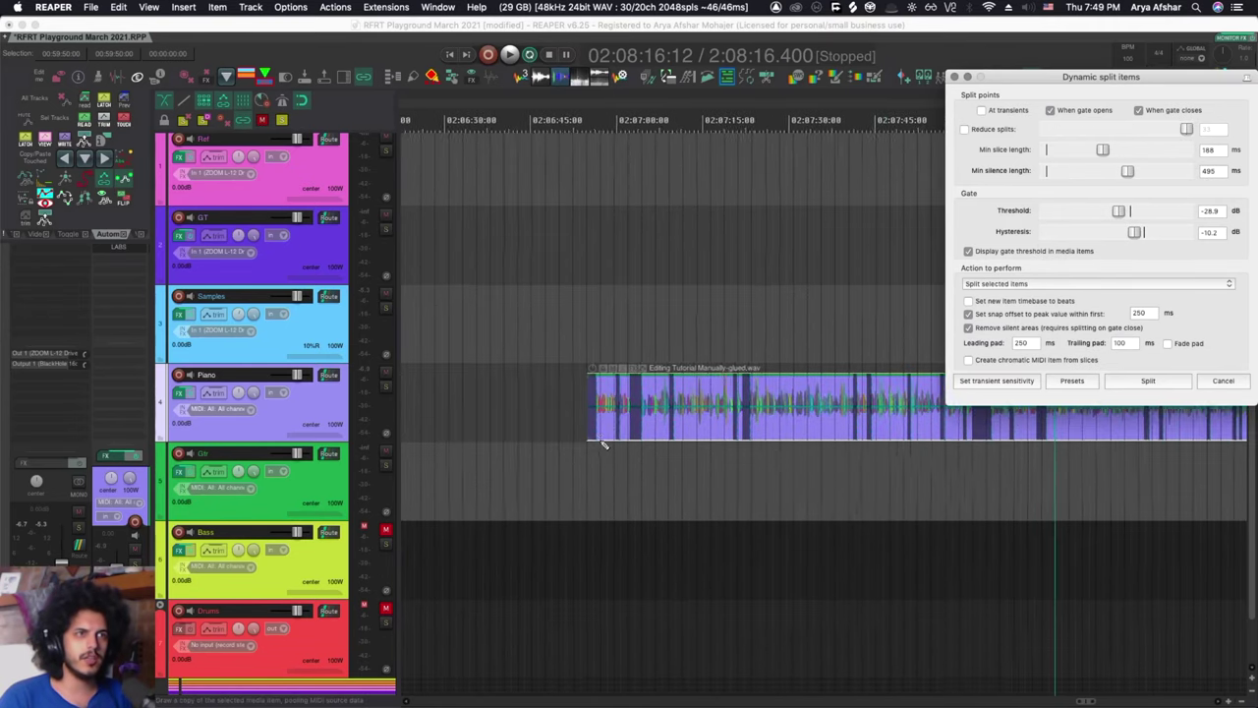
pyautogui.hscroll(5, 598, 441)
pyautogui.hscroll(5, 724, 419)
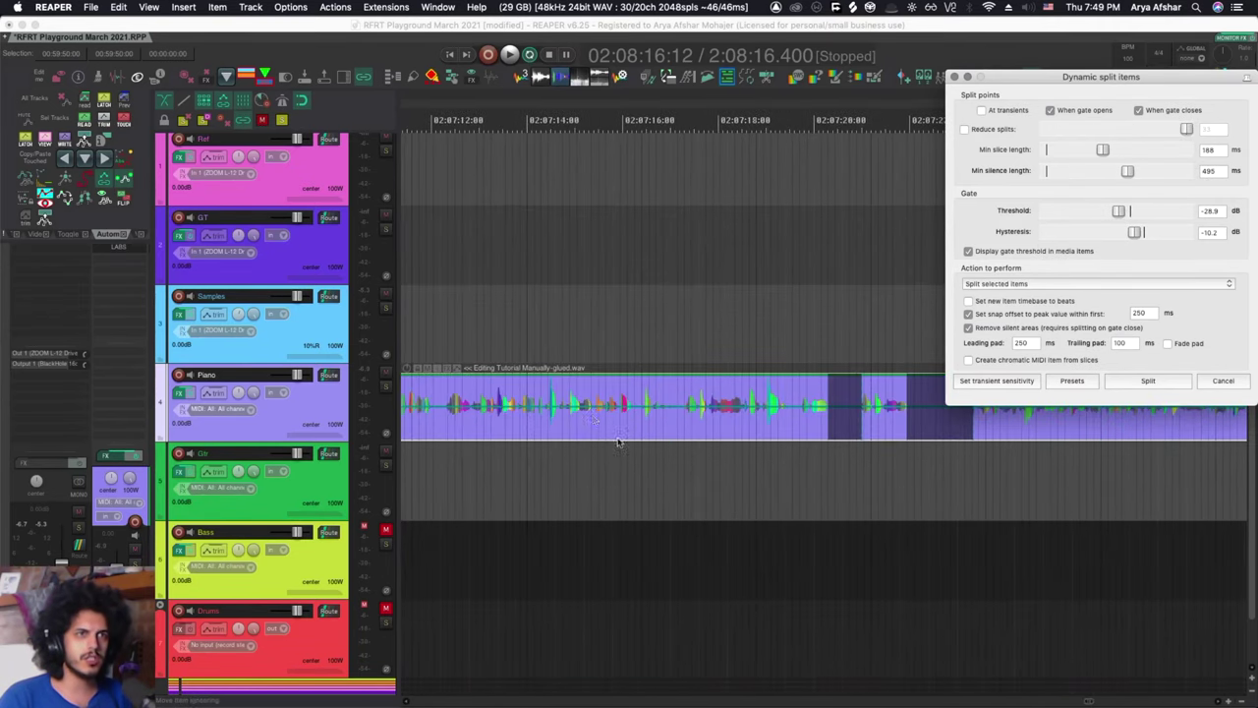
pyautogui.scroll(-5, 834, 424)
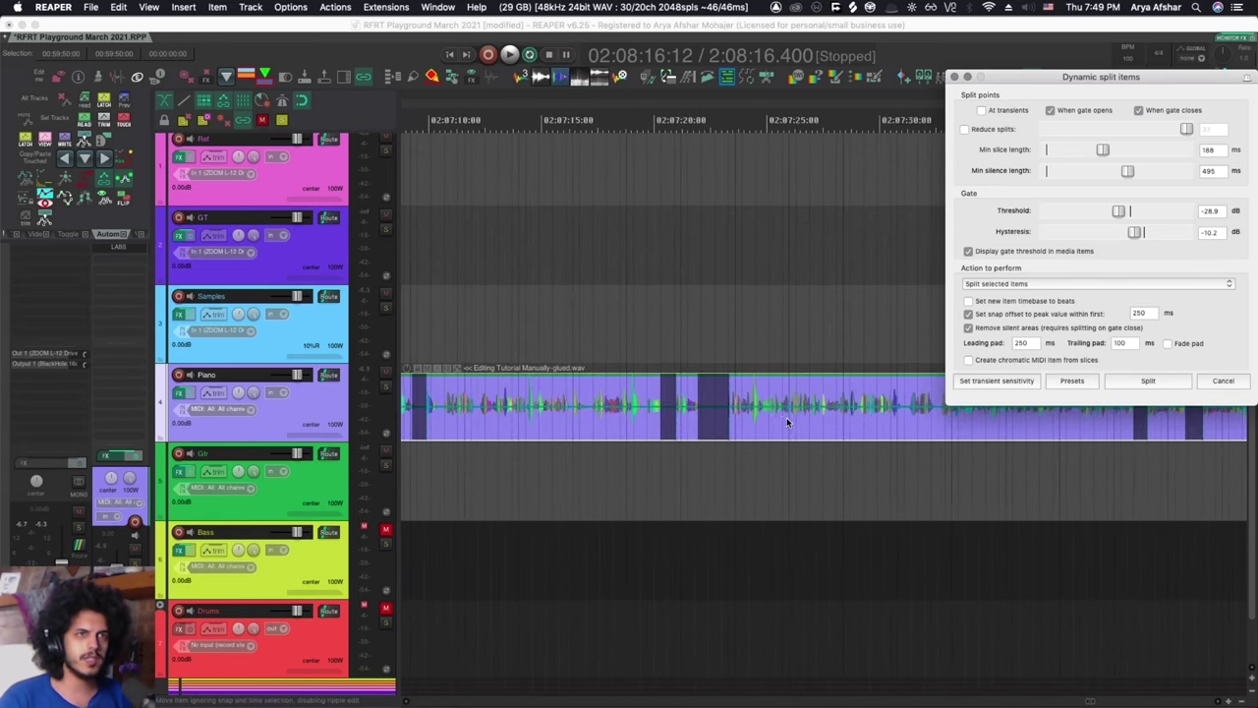
pyautogui.scroll(4, 770, 420)
pyautogui.hscroll(5, 612, 423)
pyautogui.scroll(-7, 612, 423)
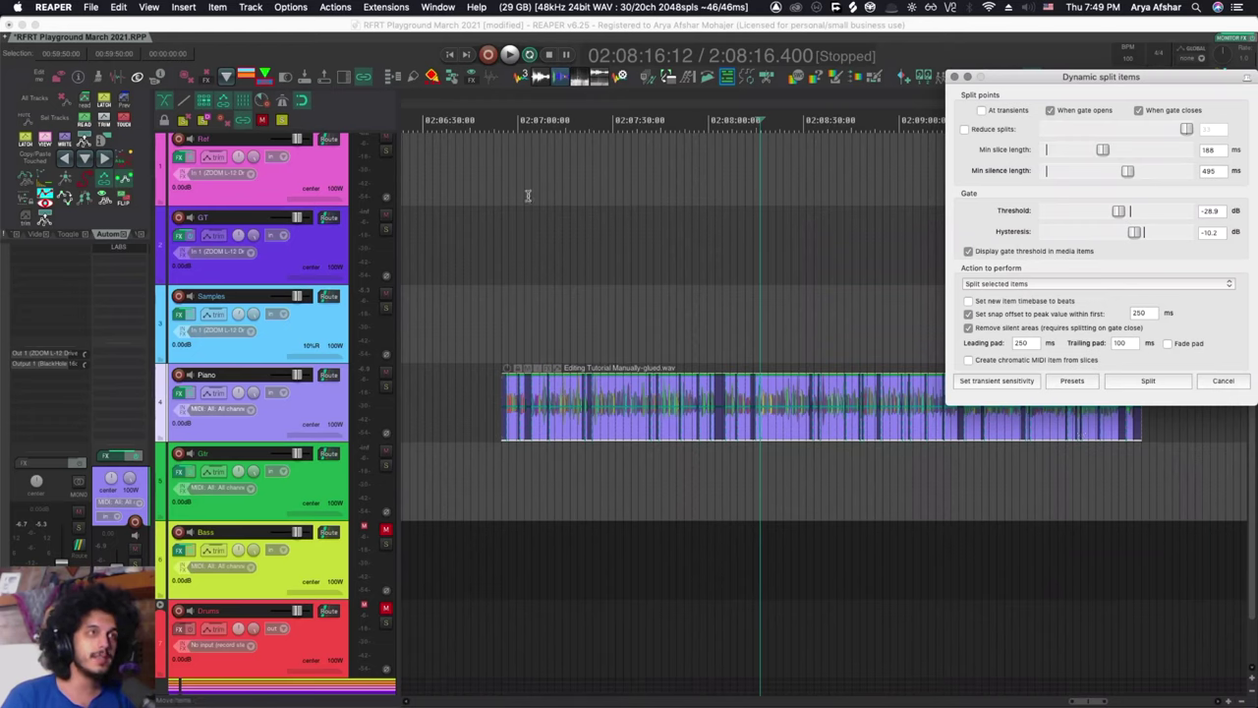
pyautogui.click(1150, 381)
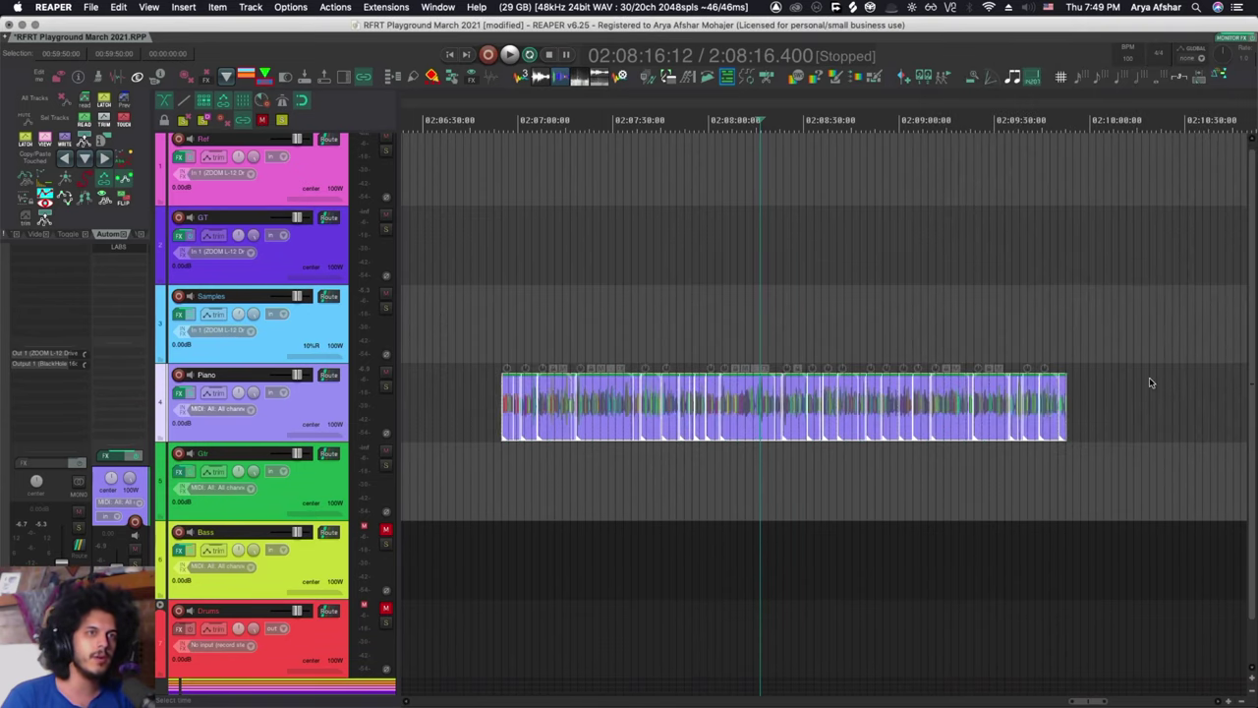
# Undo the dynamic split and run it again on the Piano item so the gaps between the slices are kept
pyautogui.scroll(10, 616, 411)
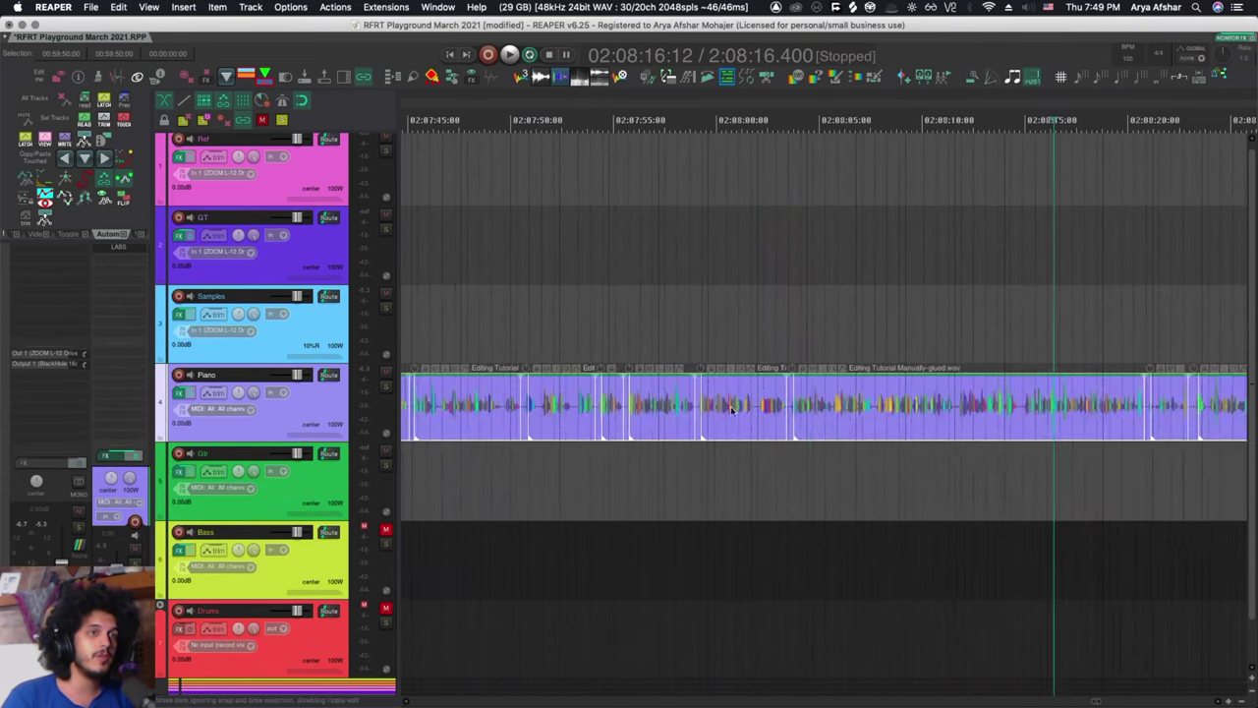
pyautogui.scroll(-2, 635, 418)
pyautogui.scroll(-10, 634, 419)
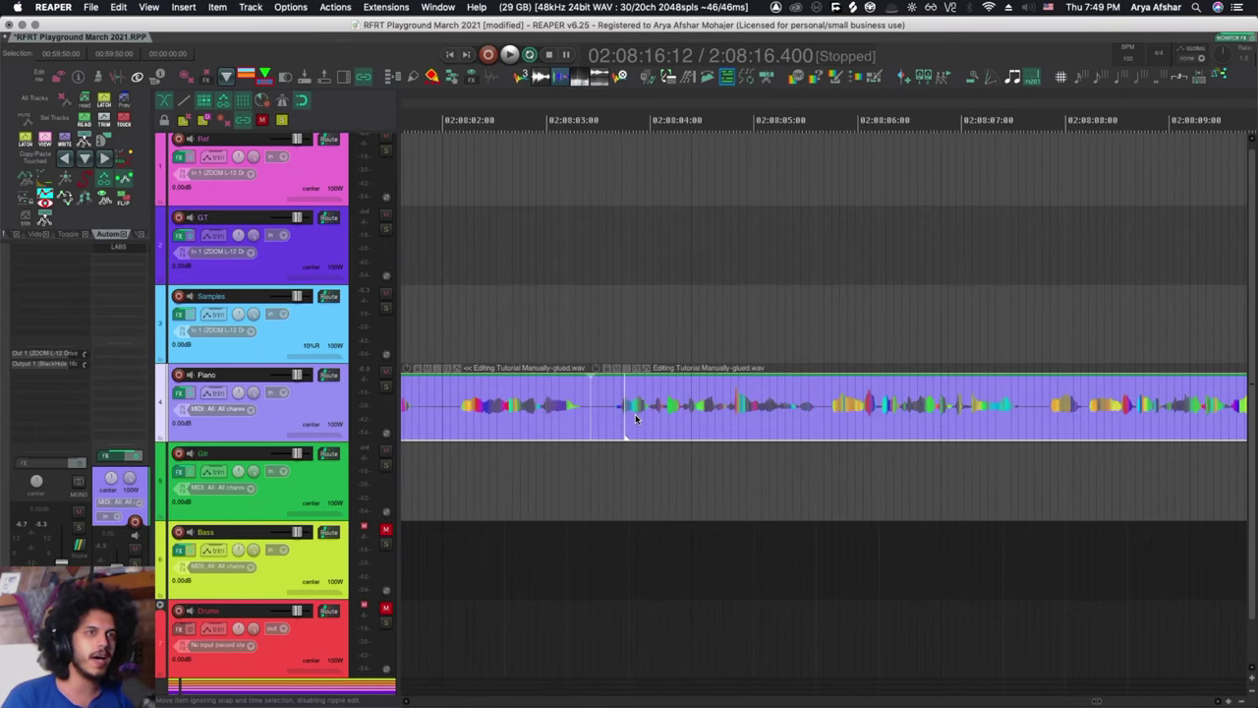
pyautogui.scroll(8, 677, 404)
pyautogui.scroll(-10, 719, 411)
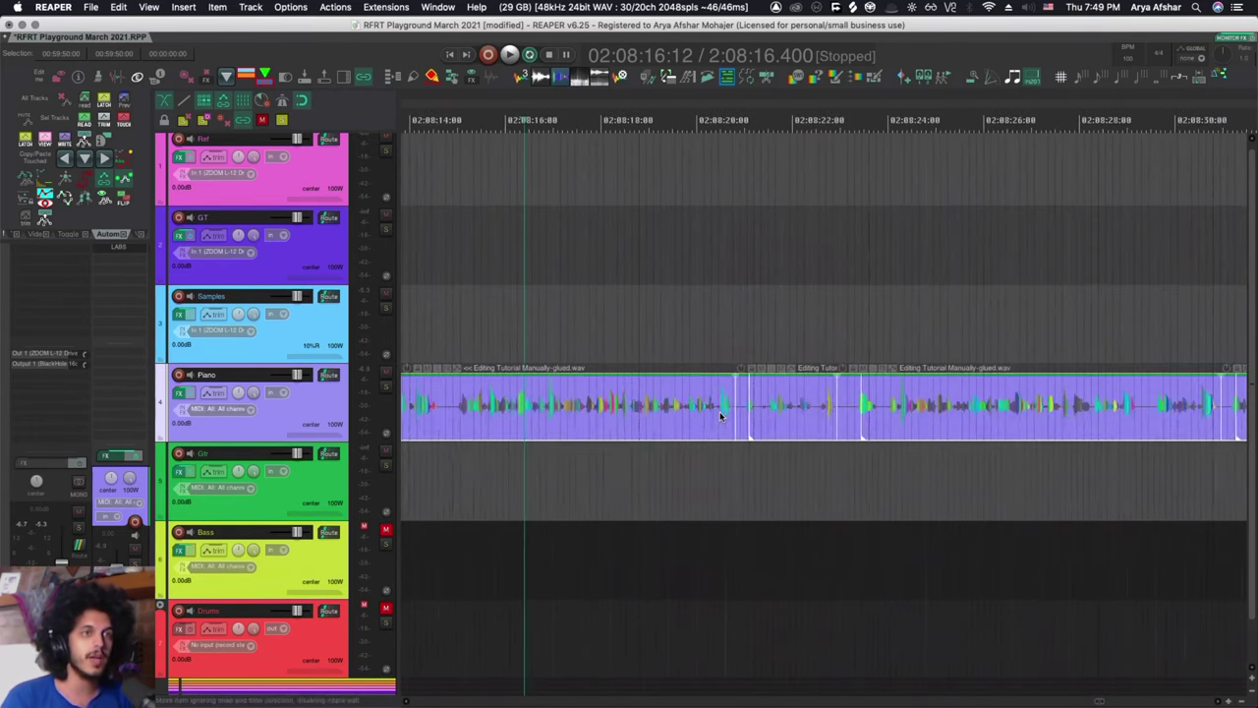
pyautogui.press('super+z')
pyautogui.press('d')
pyautogui.click(1157, 383)
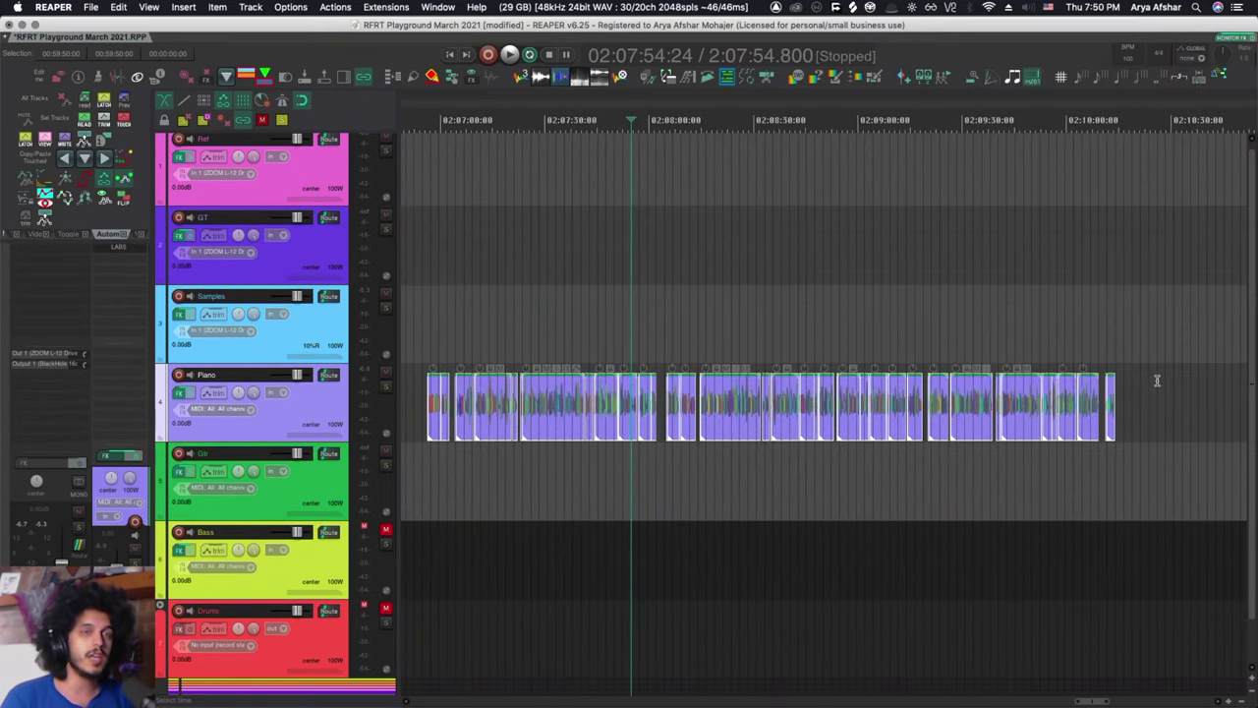
pyautogui.click(614, 457)
pyautogui.scroll(-1, 560, 425)
pyautogui.scroll(5, 561, 424)
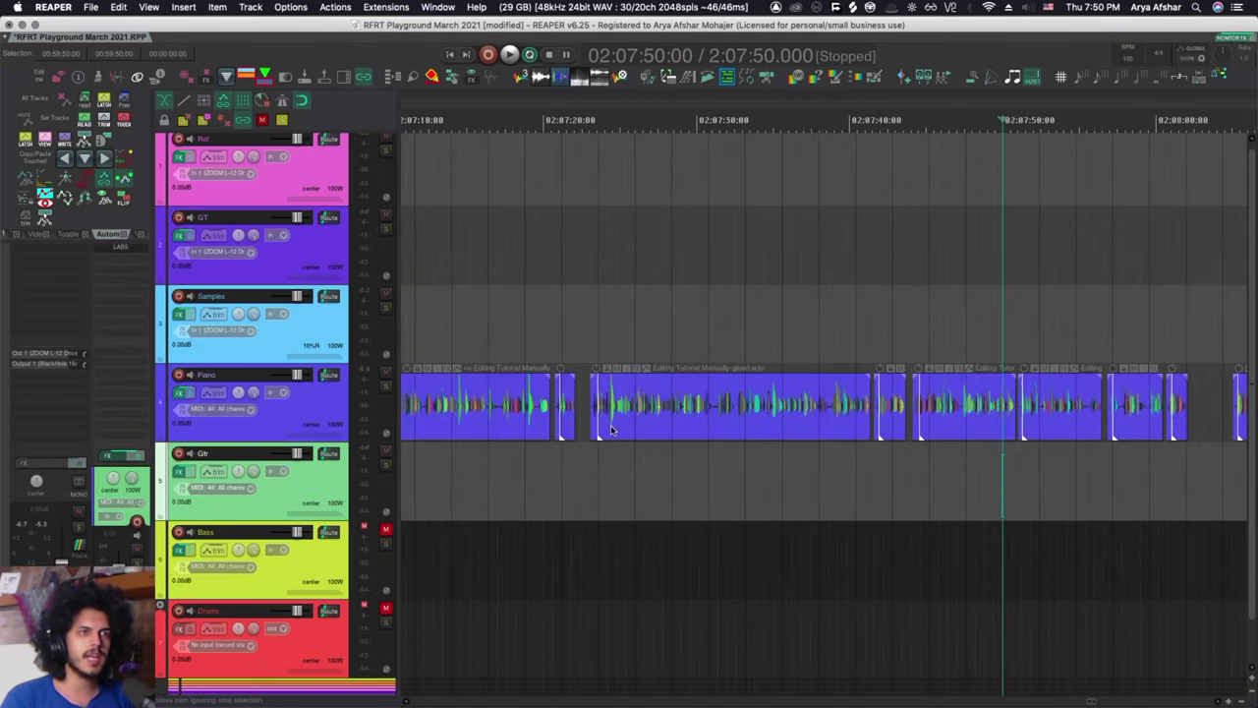
# Trim the end of the Samples track segment that finishes just before 01:53:38:00
pyautogui.scroll(-7, 838, 442)
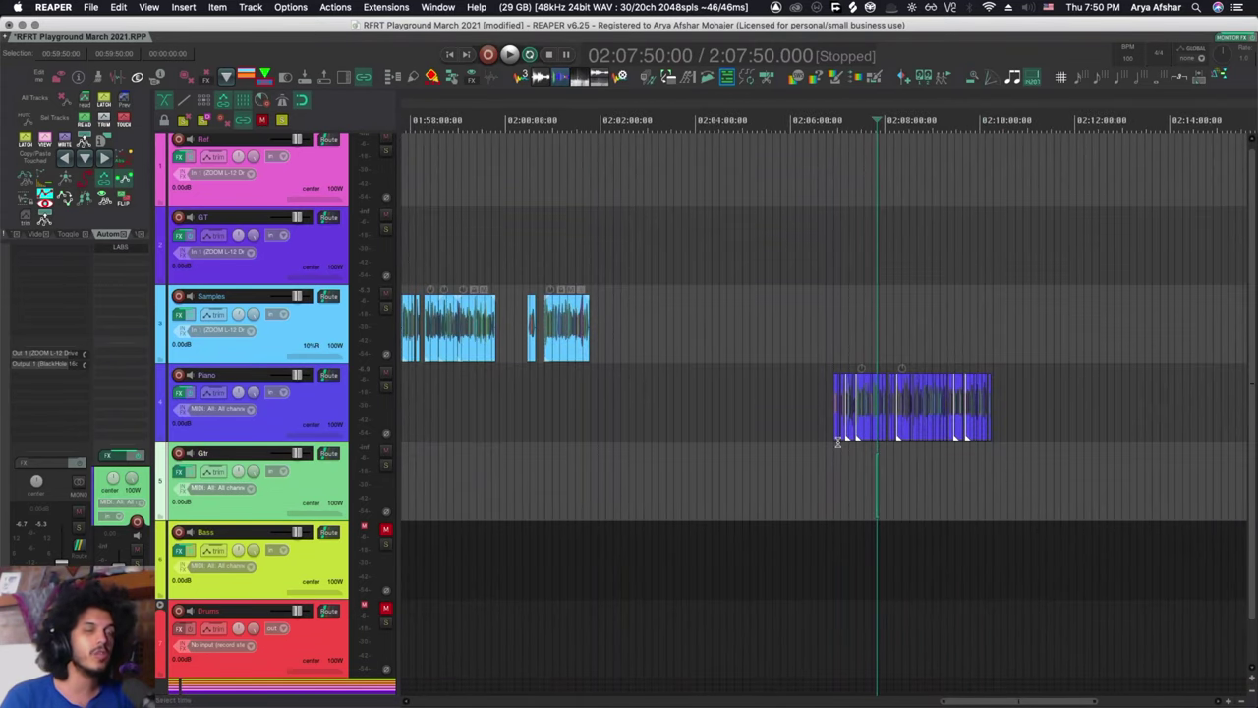
pyautogui.hscroll(-3, 838, 446)
pyautogui.hscroll(-5, 838, 444)
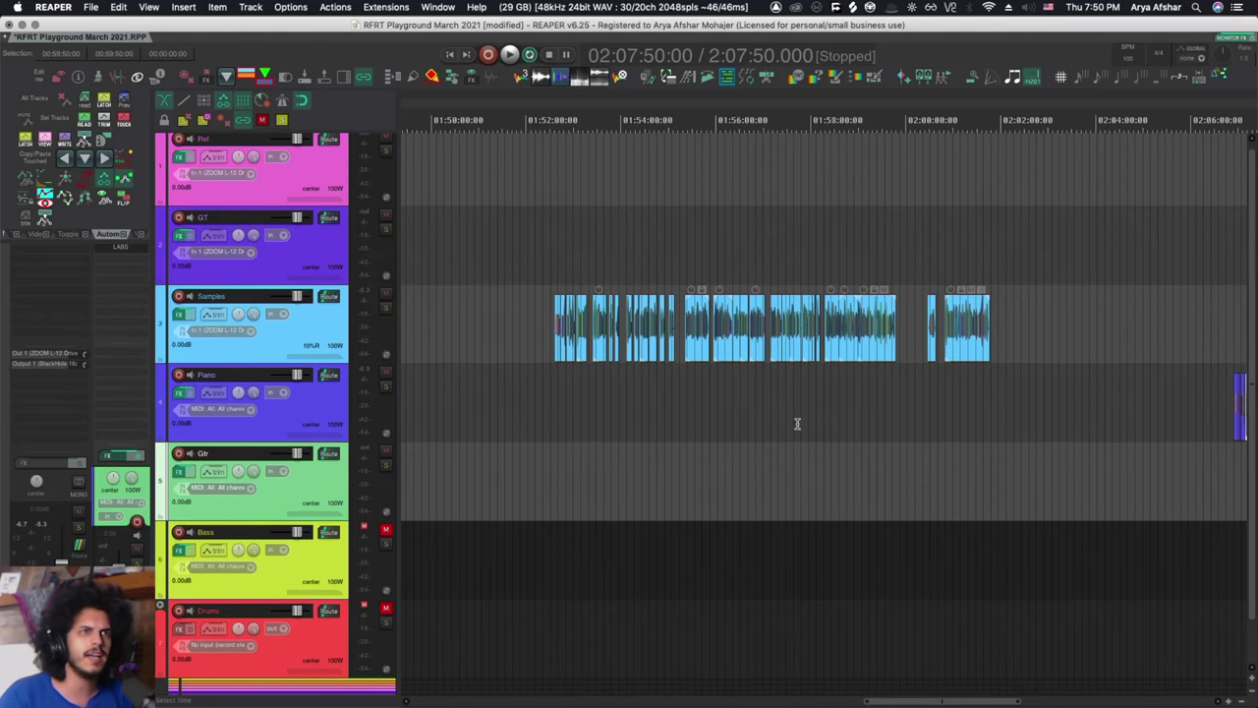
pyautogui.scroll(8, 603, 351)
pyautogui.click(584, 348)
pyautogui.press(']')
pyautogui.moveTo(586, 345); pyautogui.dragTo(575, 345)
pyautogui.hscroll(2, 682, 354)
pyautogui.hscroll(1, 682, 356)
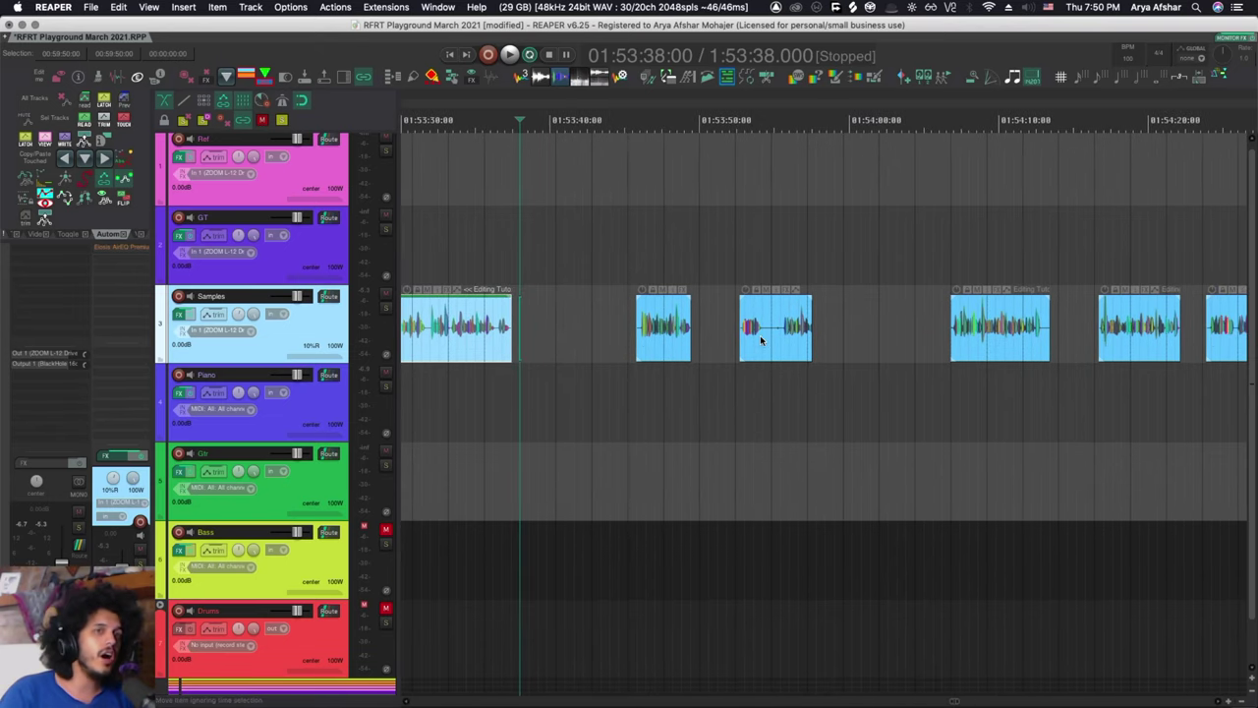
# Split the following Samples track segments at their silent pauses, including one split at 01:54:28:12
pyautogui.click(763, 344)
pyautogui.press('s')
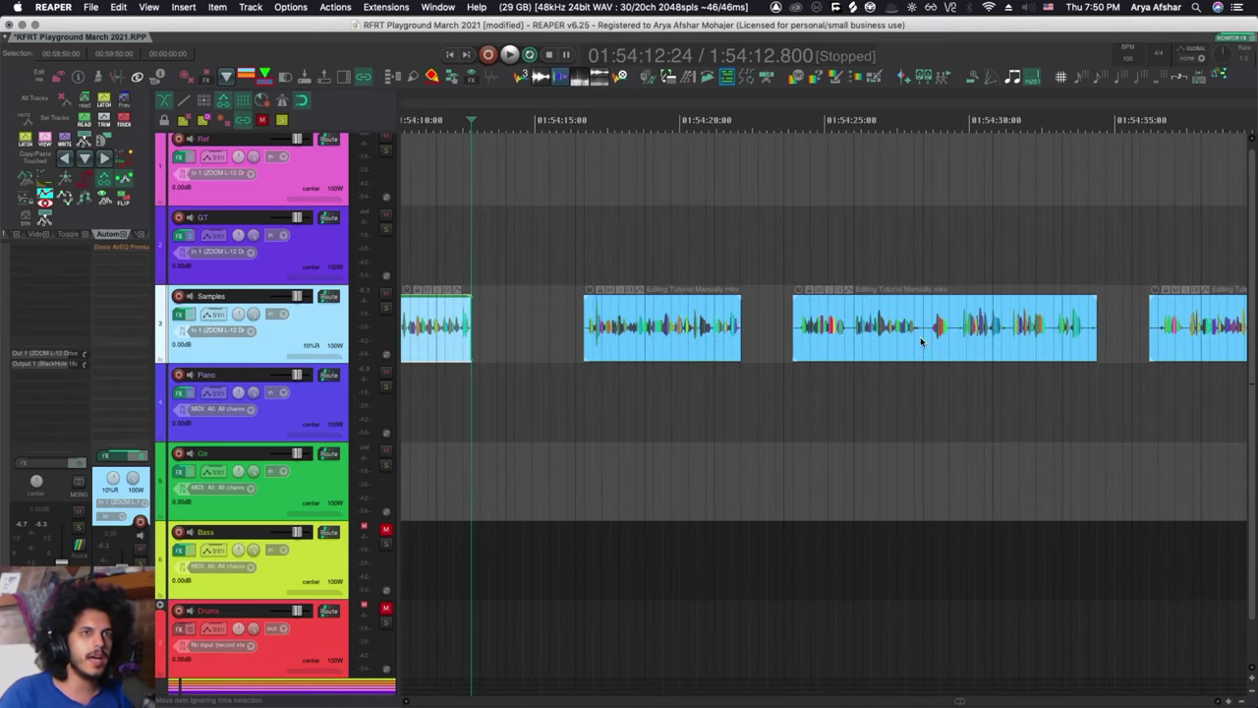
pyautogui.click(922, 341)
pyautogui.press('s')
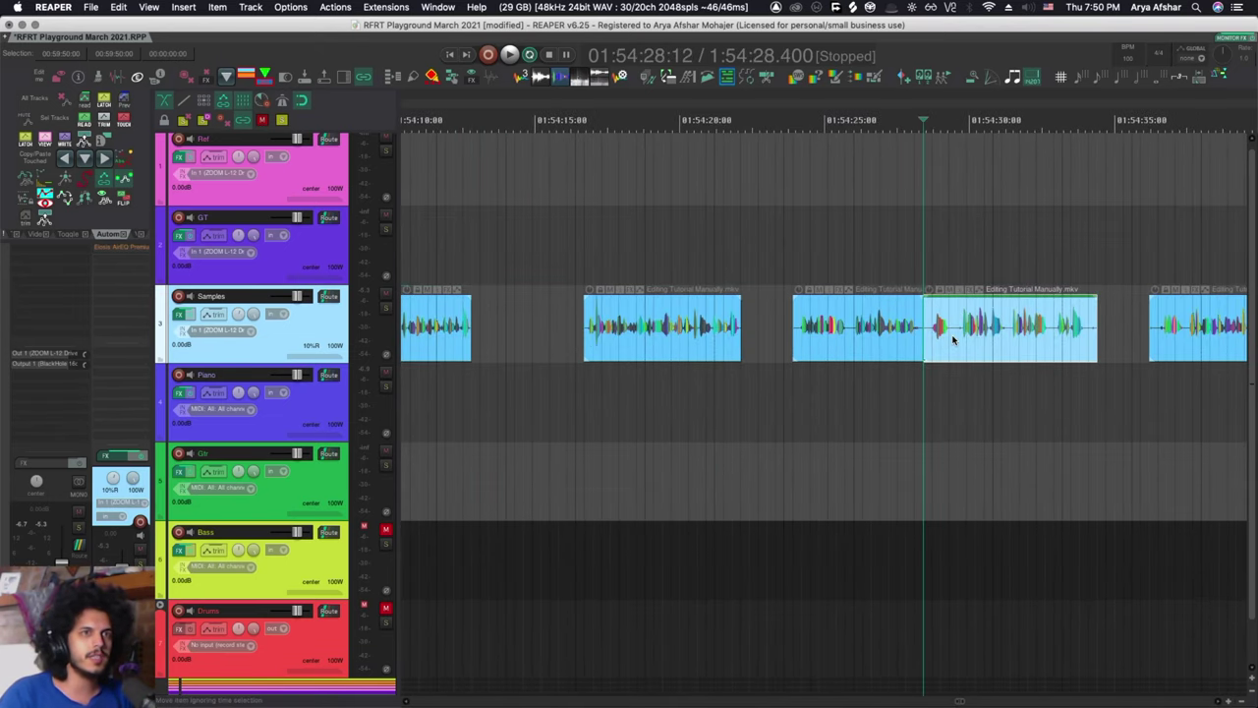
pyautogui.click(948, 354)
pyautogui.click(958, 344)
pyautogui.press('s')
pyautogui.hscroll(4, 940, 351)
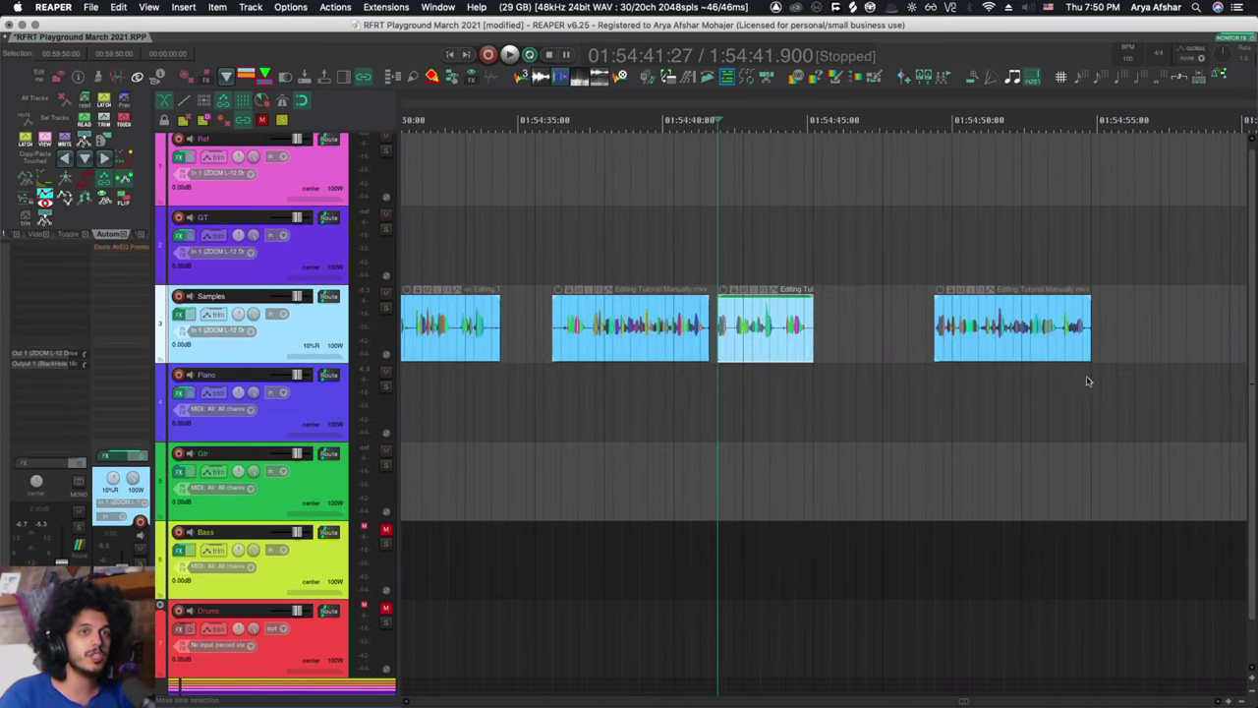
# Cut the silent pauses out of the Samples segment starting at 01:54:41:27 by splitting it and trimming the starts of the pieces
pyautogui.scroll(5, 758, 343)
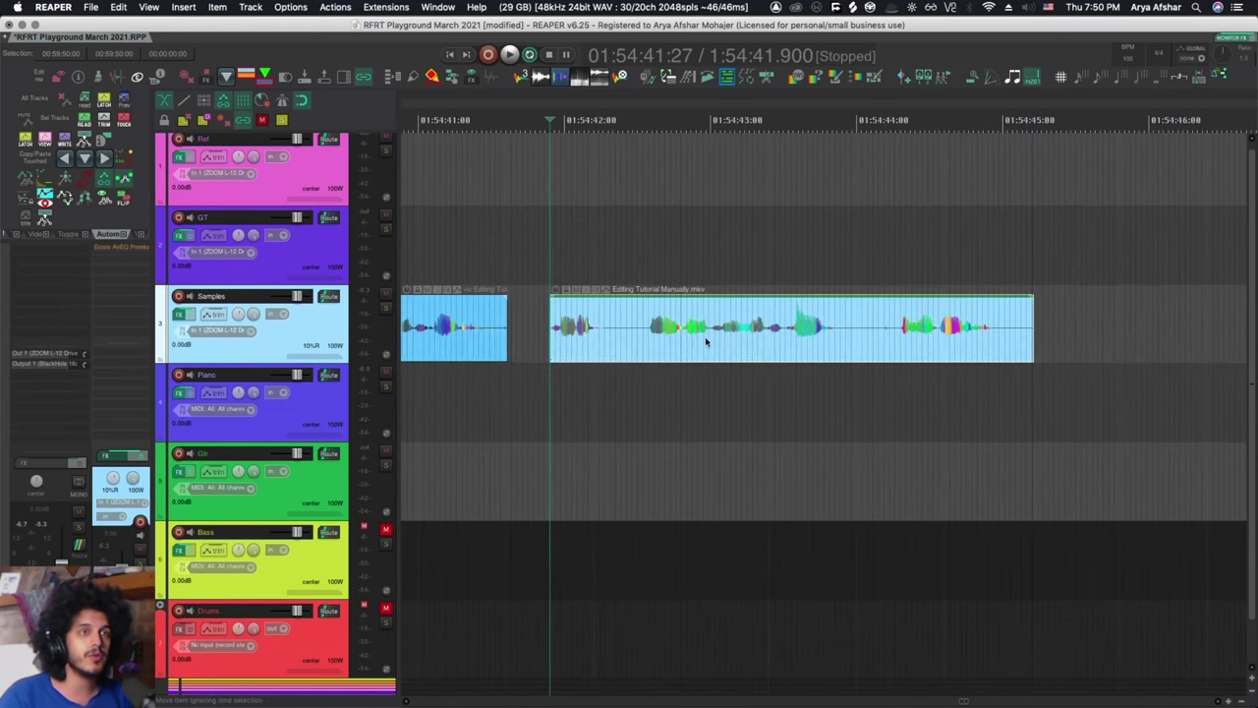
pyautogui.click(606, 340)
pyautogui.press('s')
pyautogui.click(637, 340)
pyautogui.press('a')
pyautogui.click(846, 342)
pyautogui.press('s')
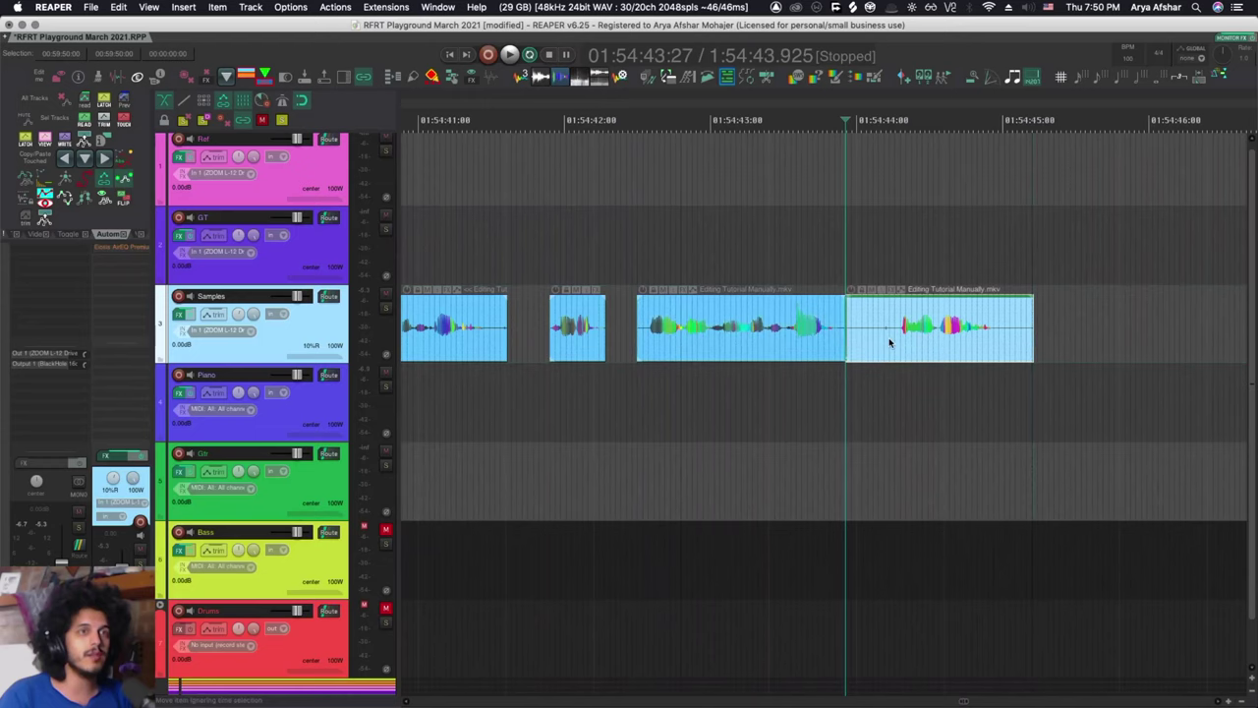
pyautogui.click(895, 341)
pyautogui.press('a')
pyautogui.hscroll(1, 916, 340)
pyautogui.click(858, 339)
pyautogui.scroll(-15, 858, 340)
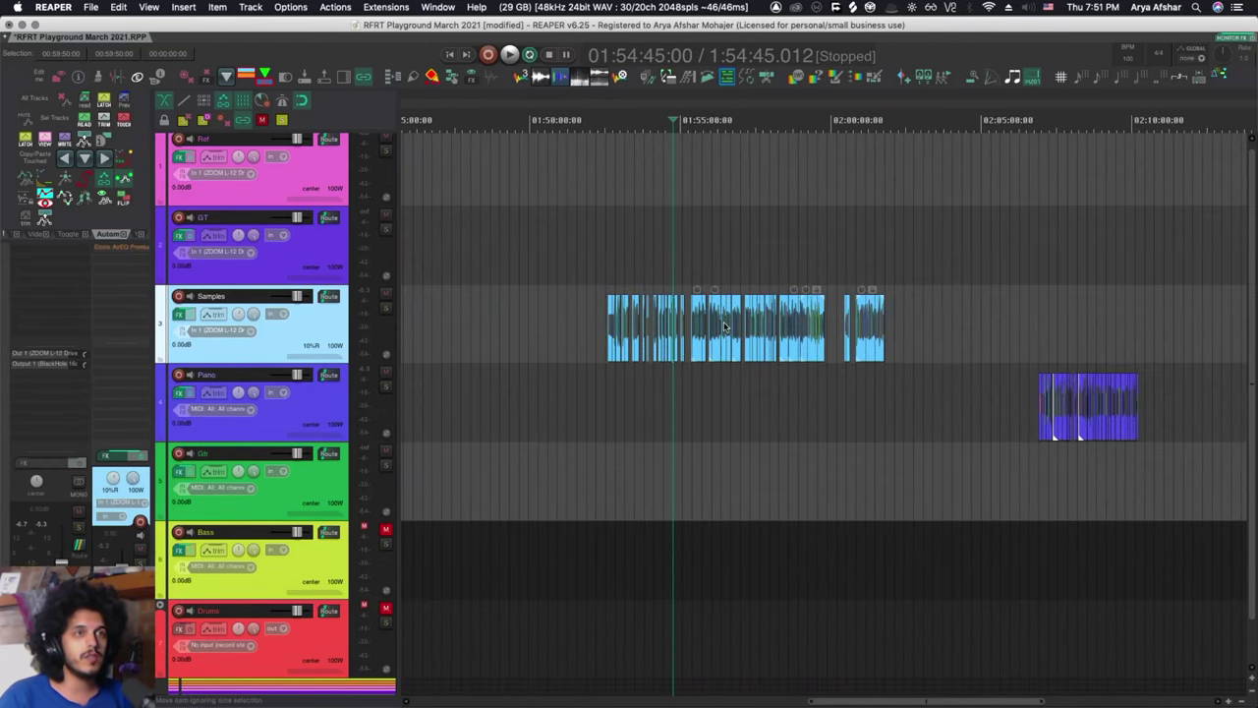
# Close the gaps between all Samples track items with the Bring together and Crossfade custom action
pyautogui.scroll(3, 589, 337)
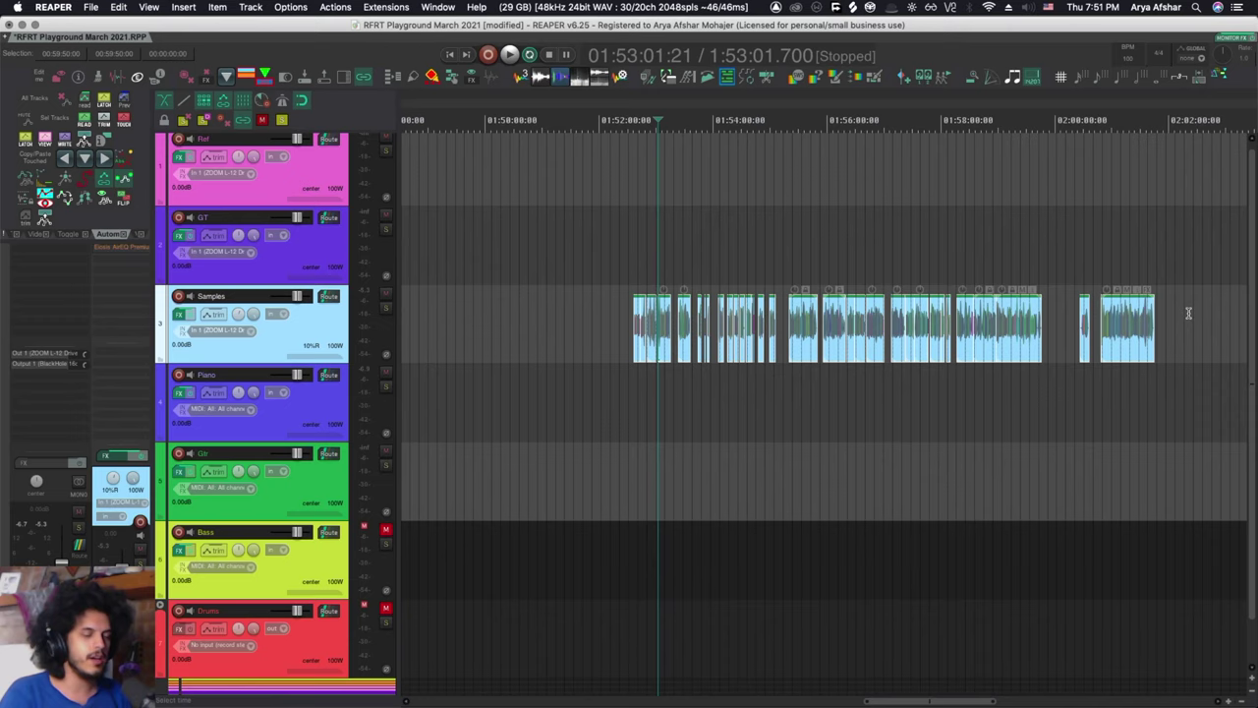
pyautogui.press('super+z')
pyautogui.scroll(8, 763, 348)
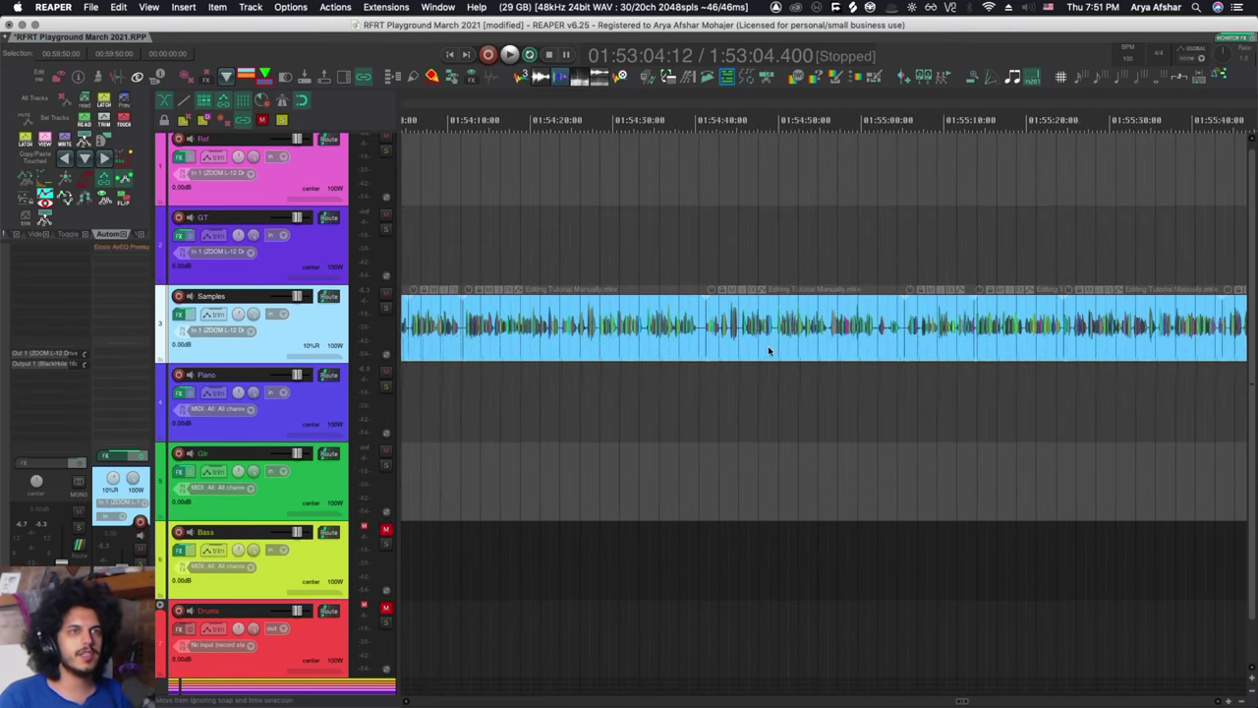
pyautogui.scroll(-6, 768, 345)
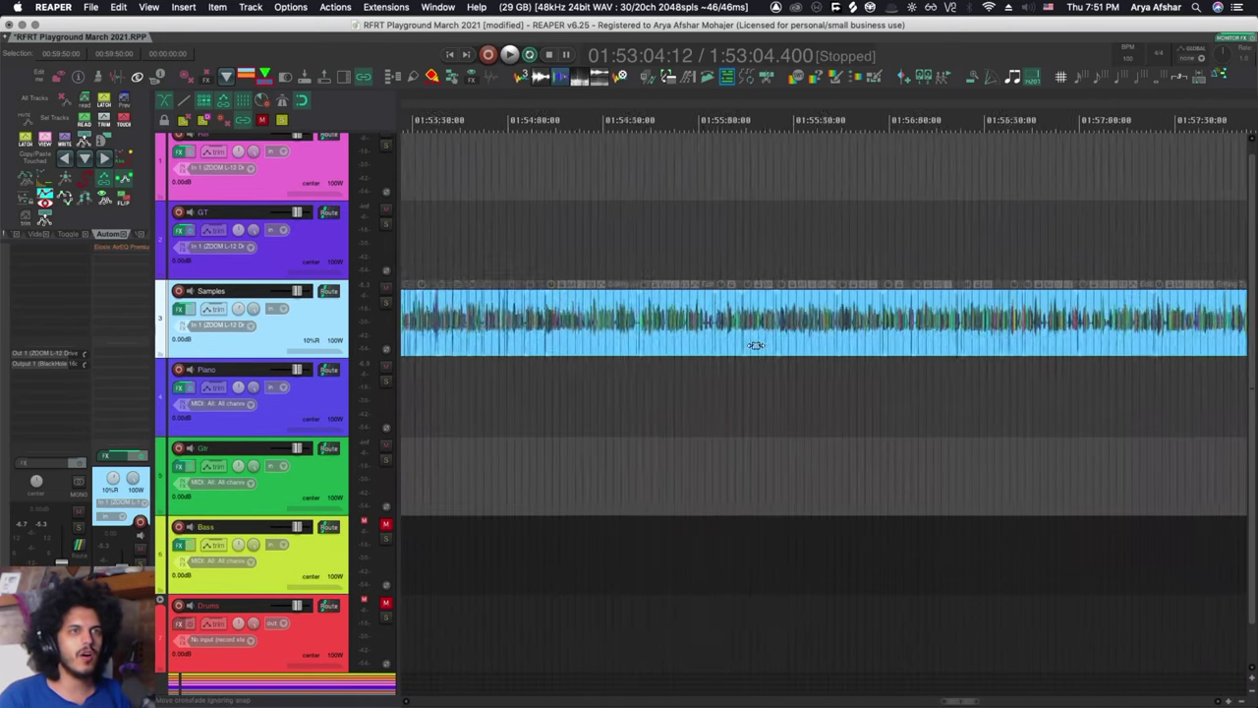
pyautogui.hscroll(5, 756, 345)
pyautogui.hscroll(-8, 836, 343)
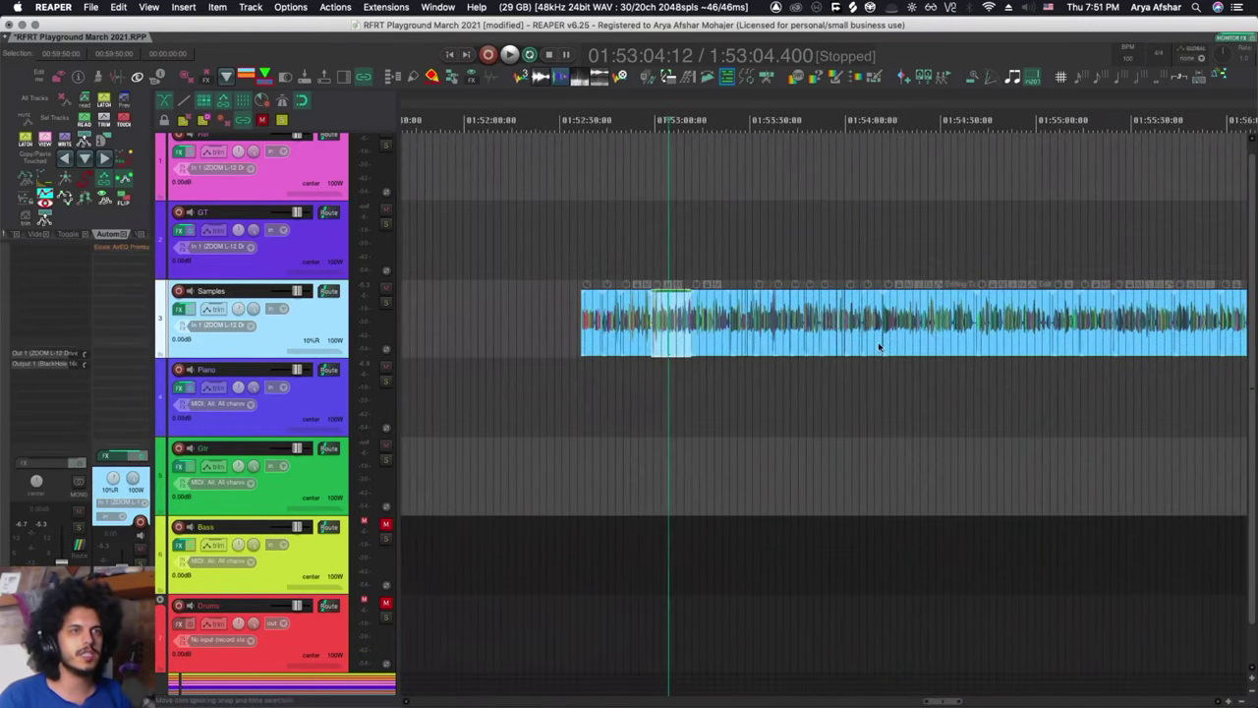
pyautogui.scroll(-5, 865, 344)
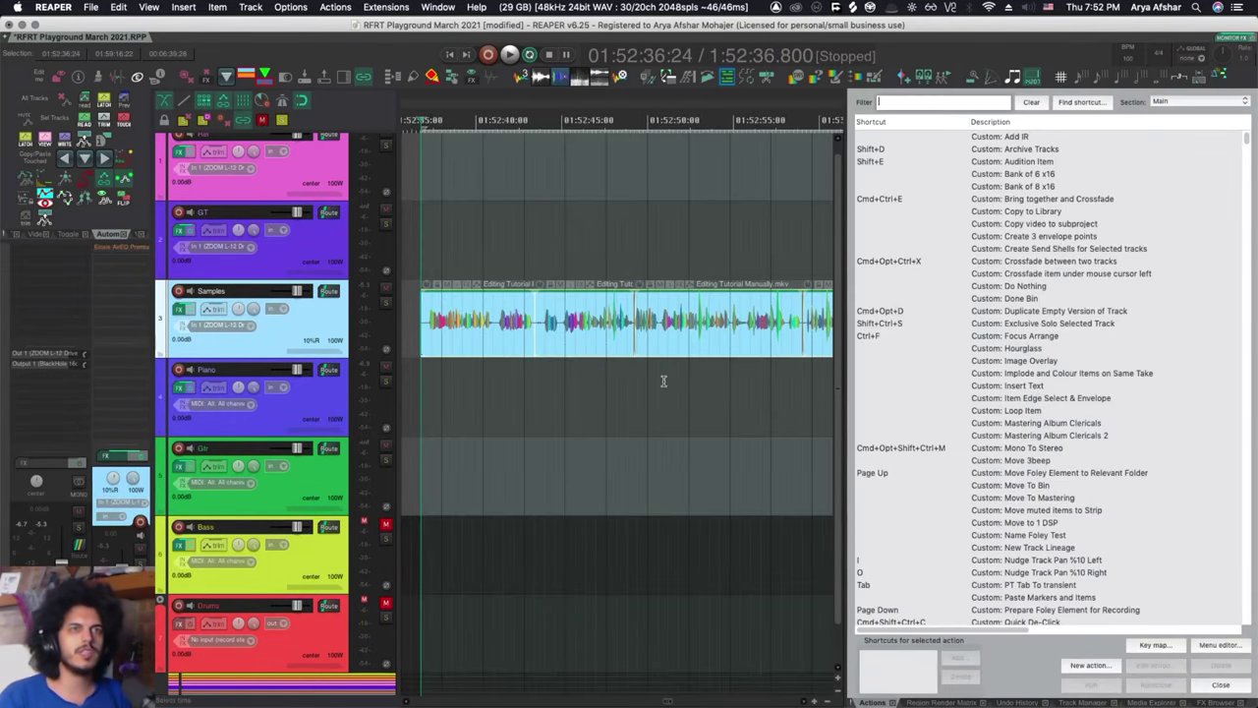
# Find the action assigned to Cmd+Ctrl+E and examine the component actions of the Bring together and Crossfade custom action
pyautogui.click(1076, 103)
pyautogui.press('ctrl+super+e')
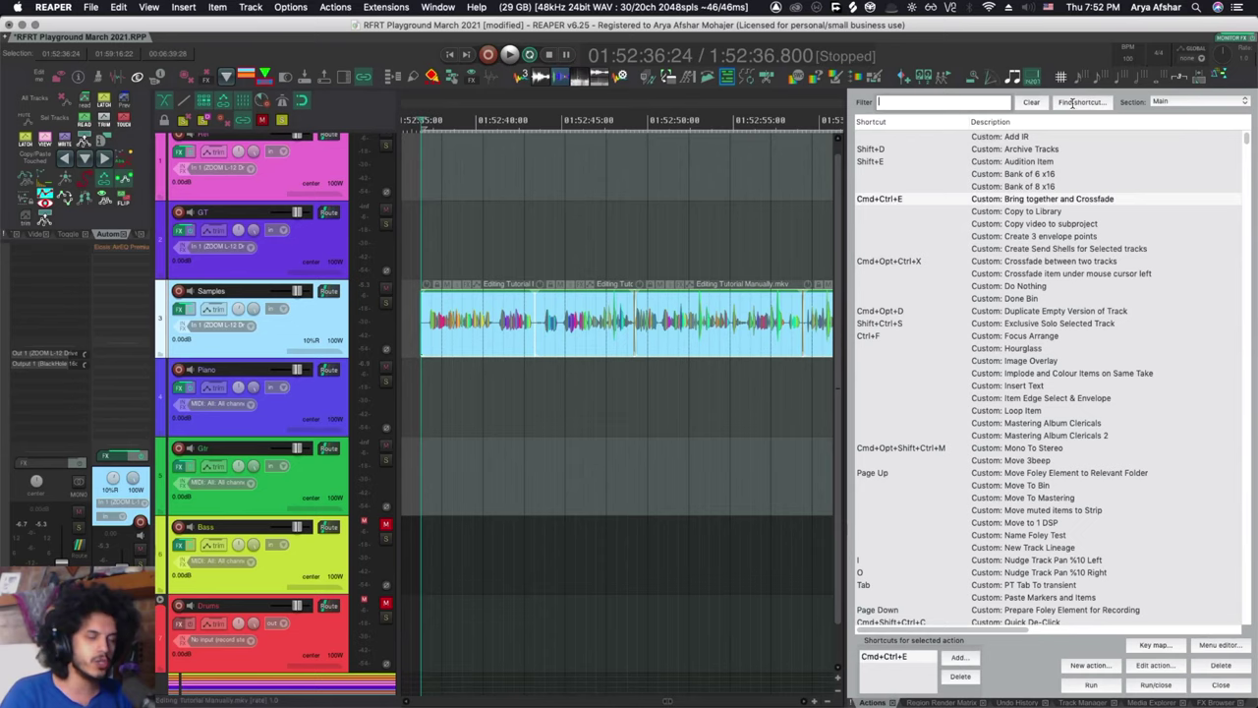
pyautogui.click(1153, 664)
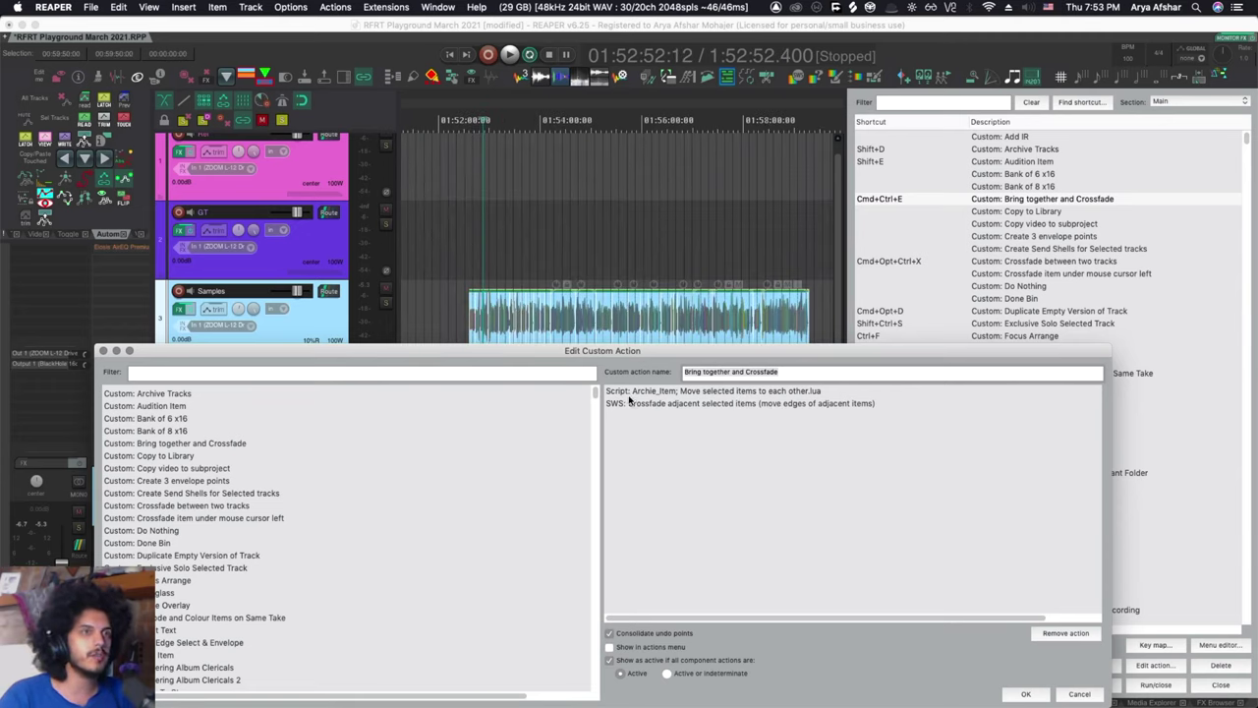
pyautogui.click(629, 403)
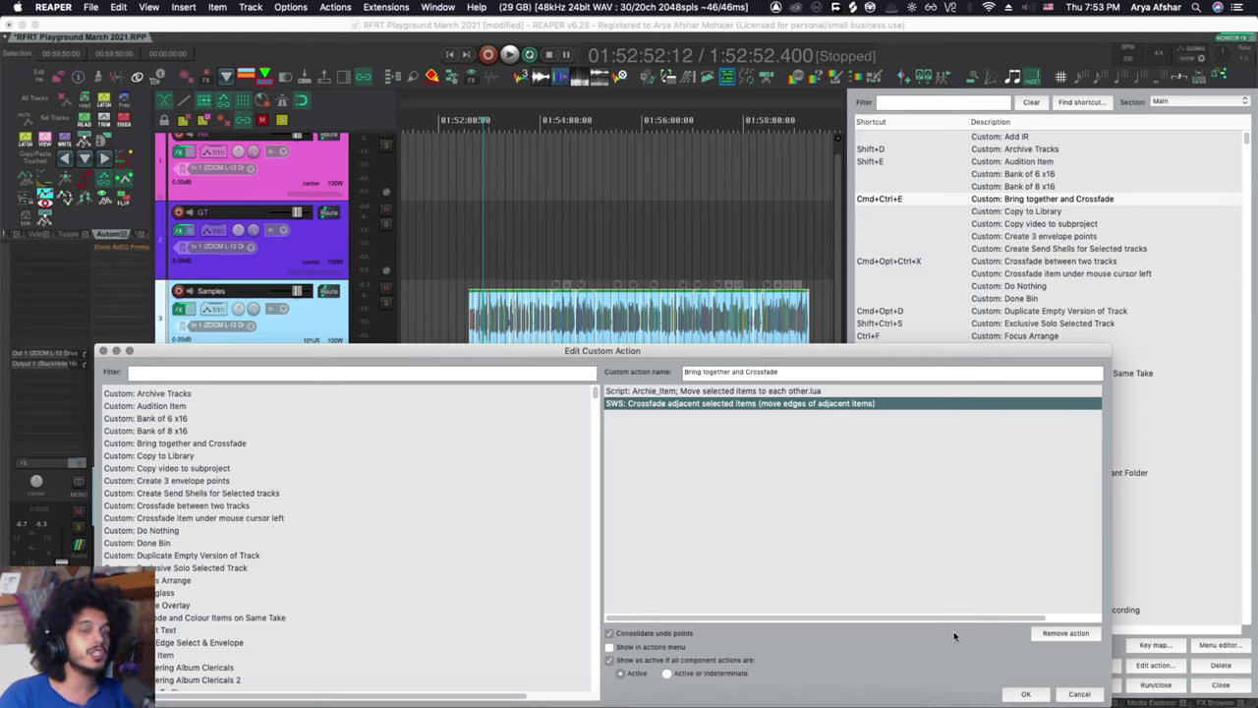
pyautogui.click(1078, 694)
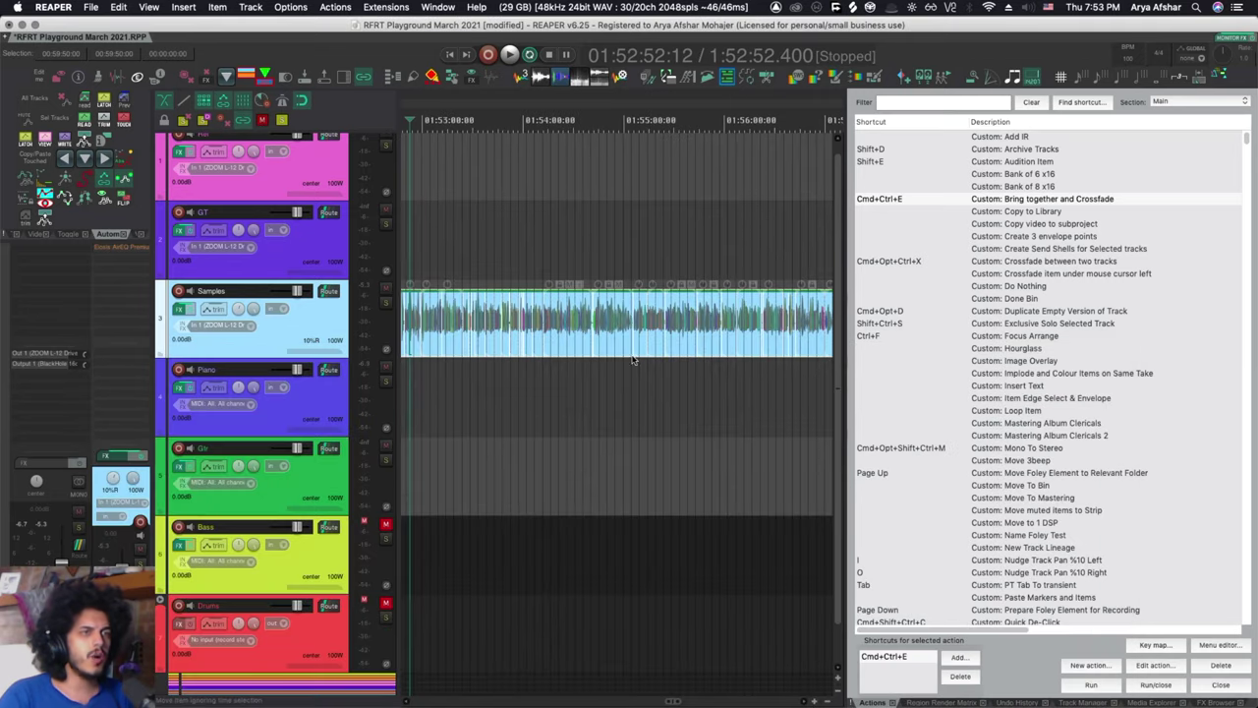
# Examine the crossfade between two adjacent items on the Samples track near 01:54:42:00
pyautogui.scroll(4, 605, 346)
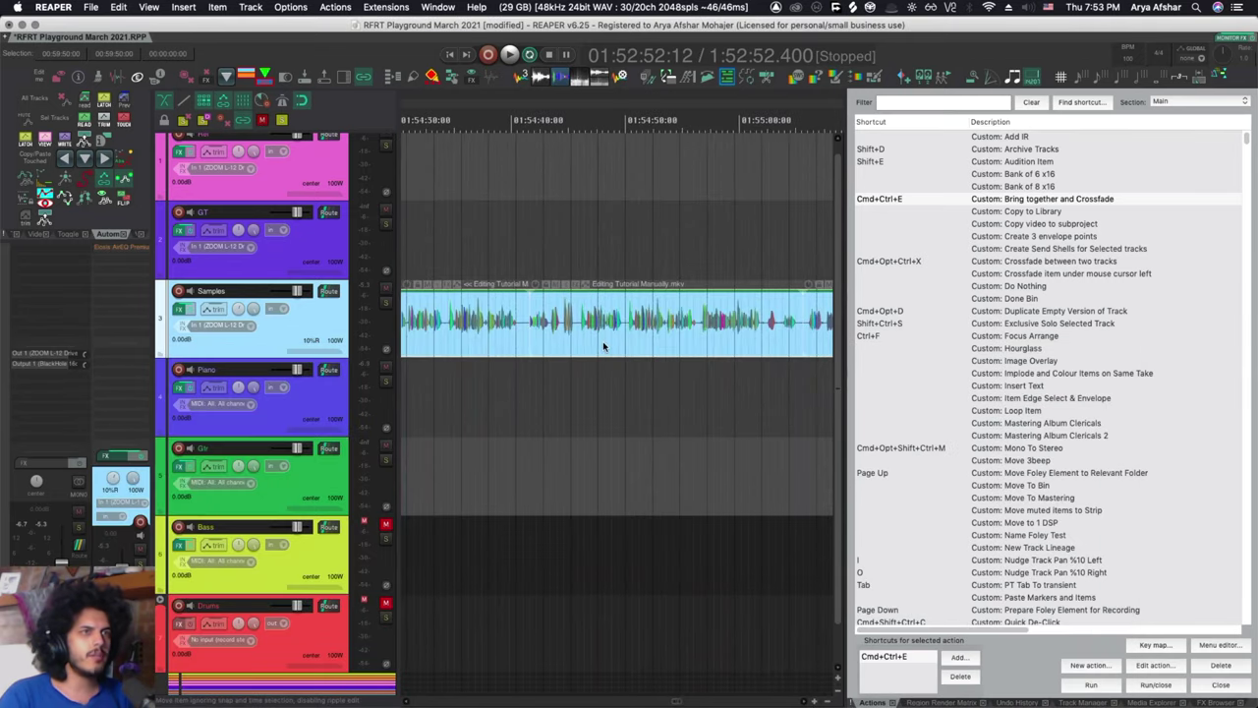
pyautogui.scroll(8, 603, 346)
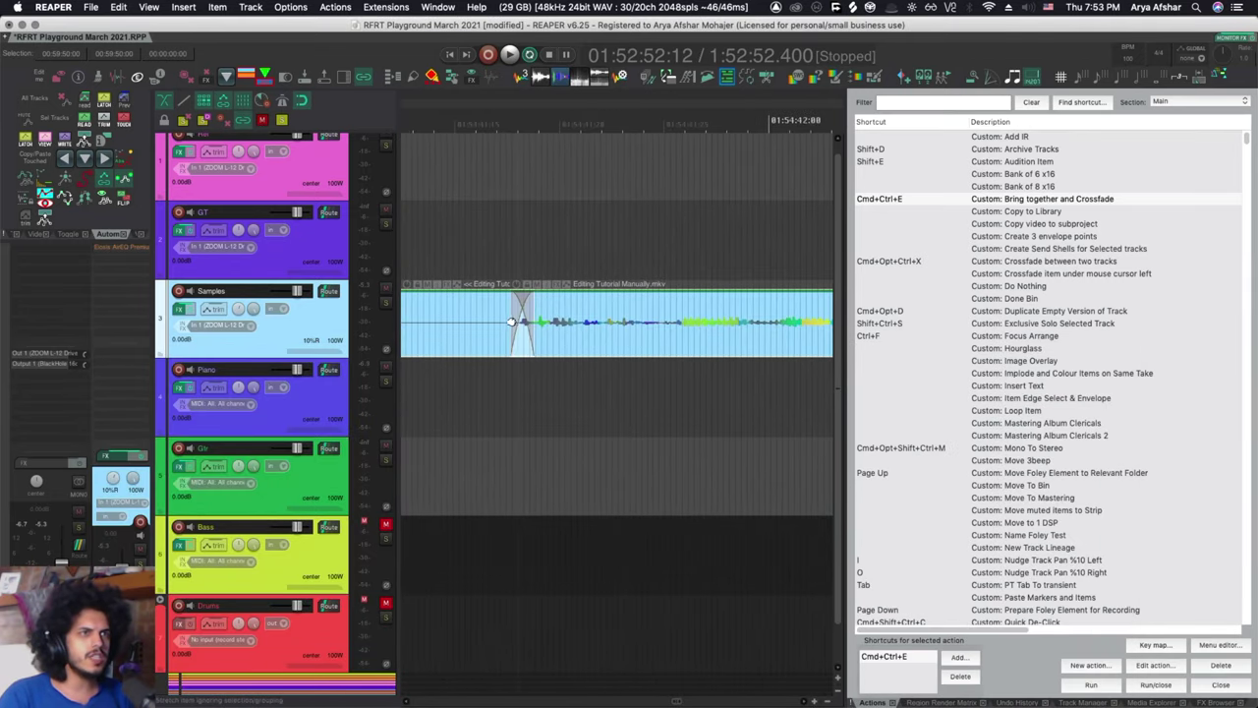
pyautogui.scroll(-3, 505, 346)
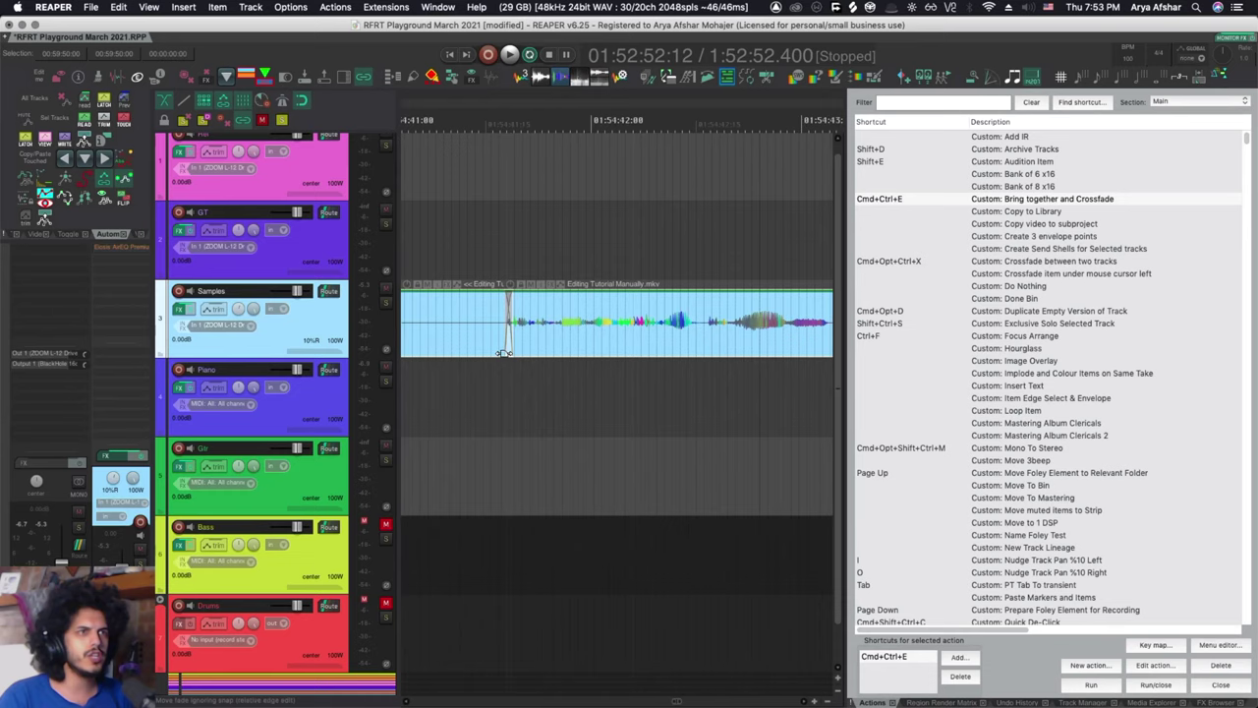
# Split the Samples item at about 01:53:13 and 01:53:16 and ripple delete the piece in between
pyautogui.hscroll(8, 503, 359)
pyautogui.scroll(-3, 501, 359)
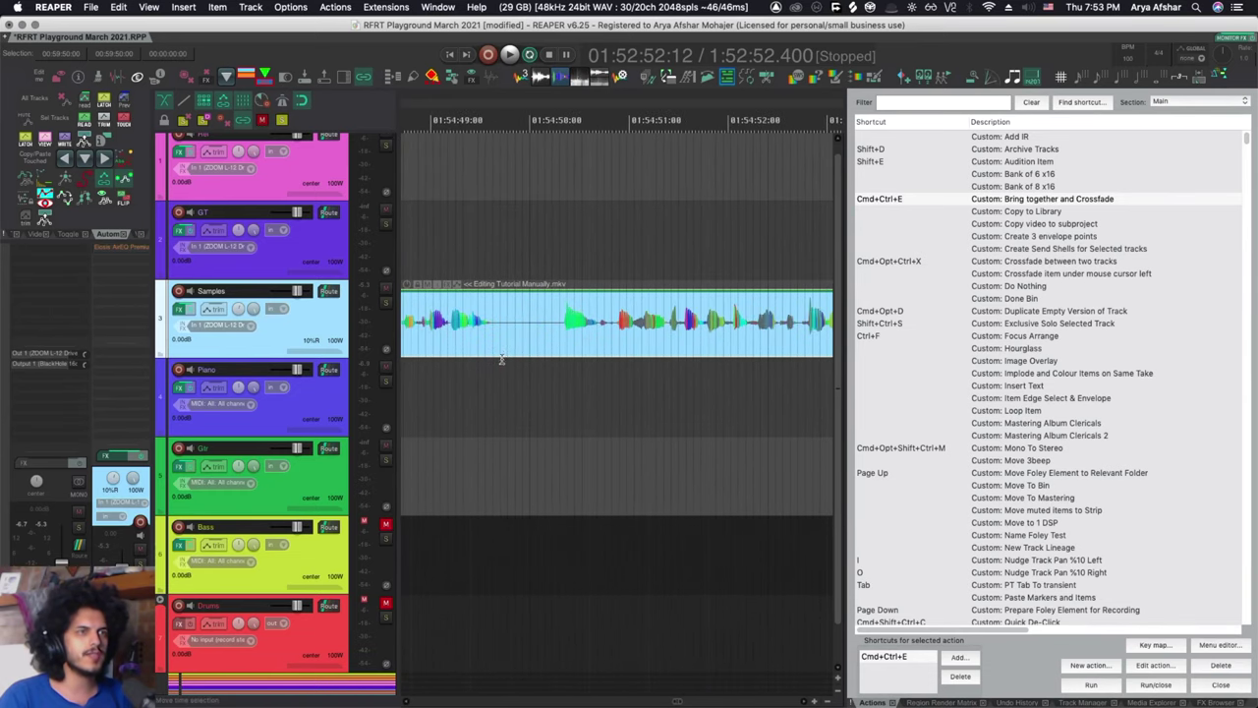
pyautogui.scroll(-10, 502, 359)
pyautogui.hscroll(3, 497, 372)
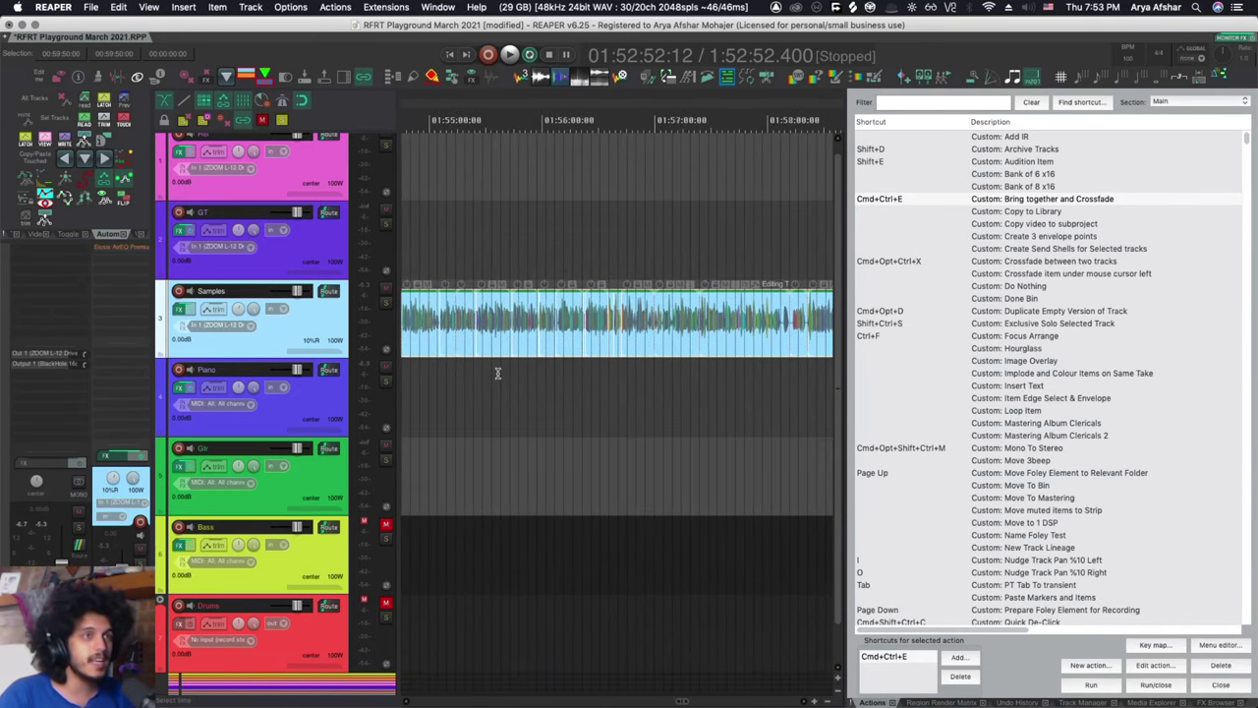
pyautogui.scroll(-5, 498, 372)
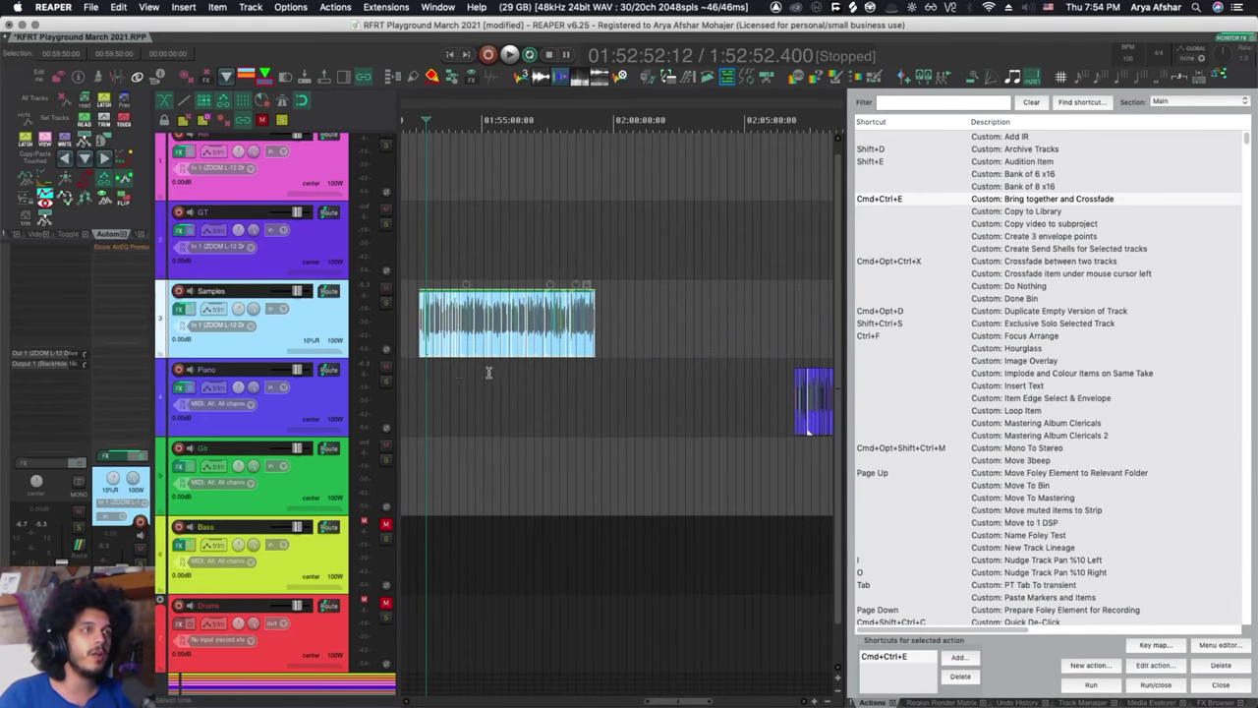
pyautogui.click(433, 372)
pyautogui.scroll(10, 432, 373)
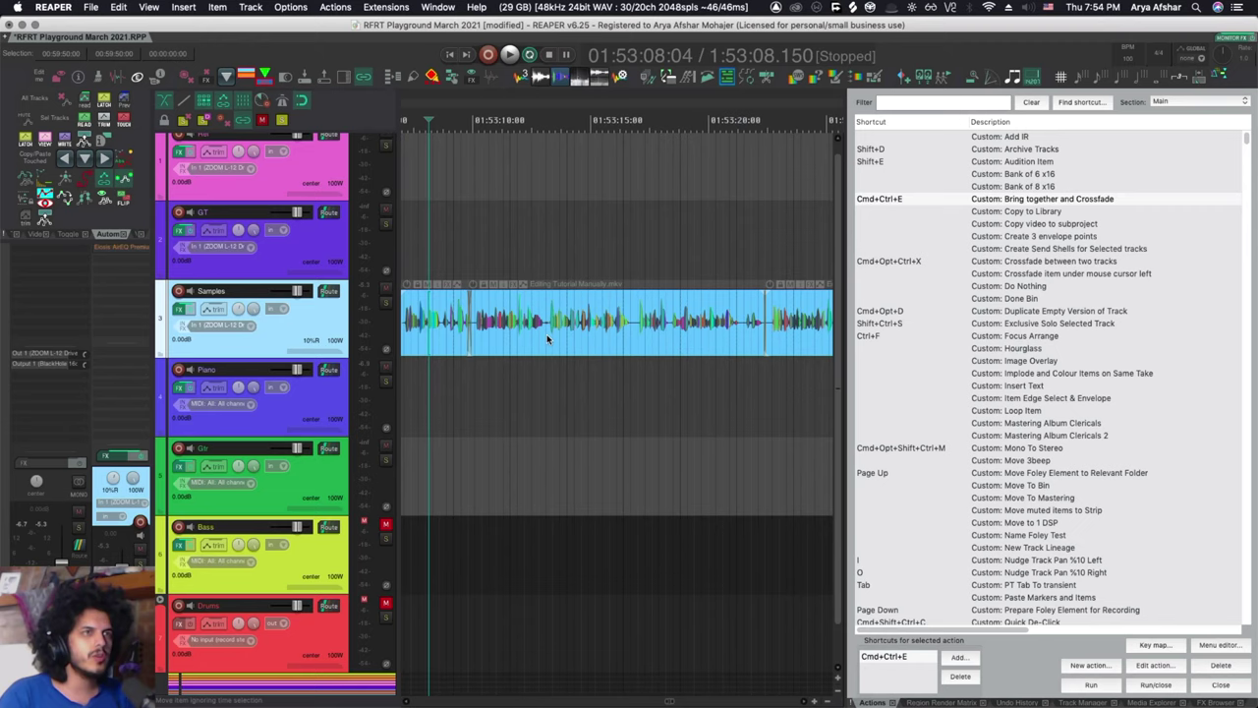
pyautogui.click(548, 339)
pyautogui.press('s')
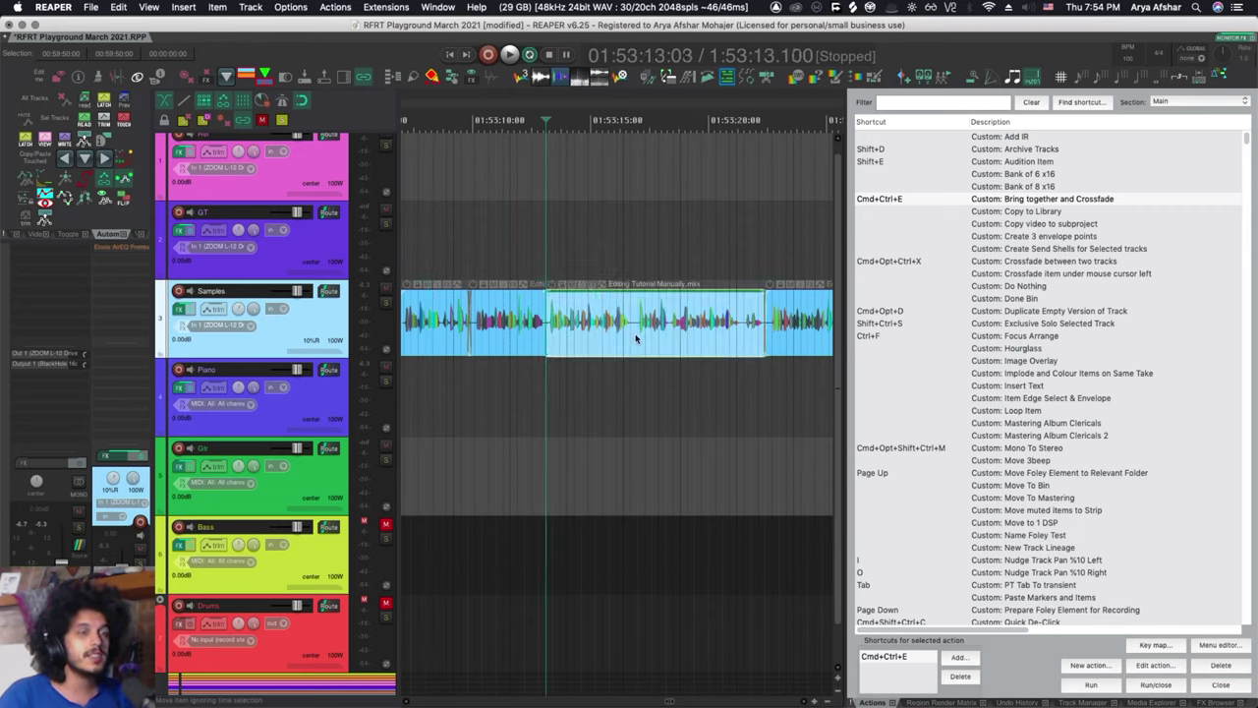
pyautogui.click(616, 340)
pyautogui.press('s')
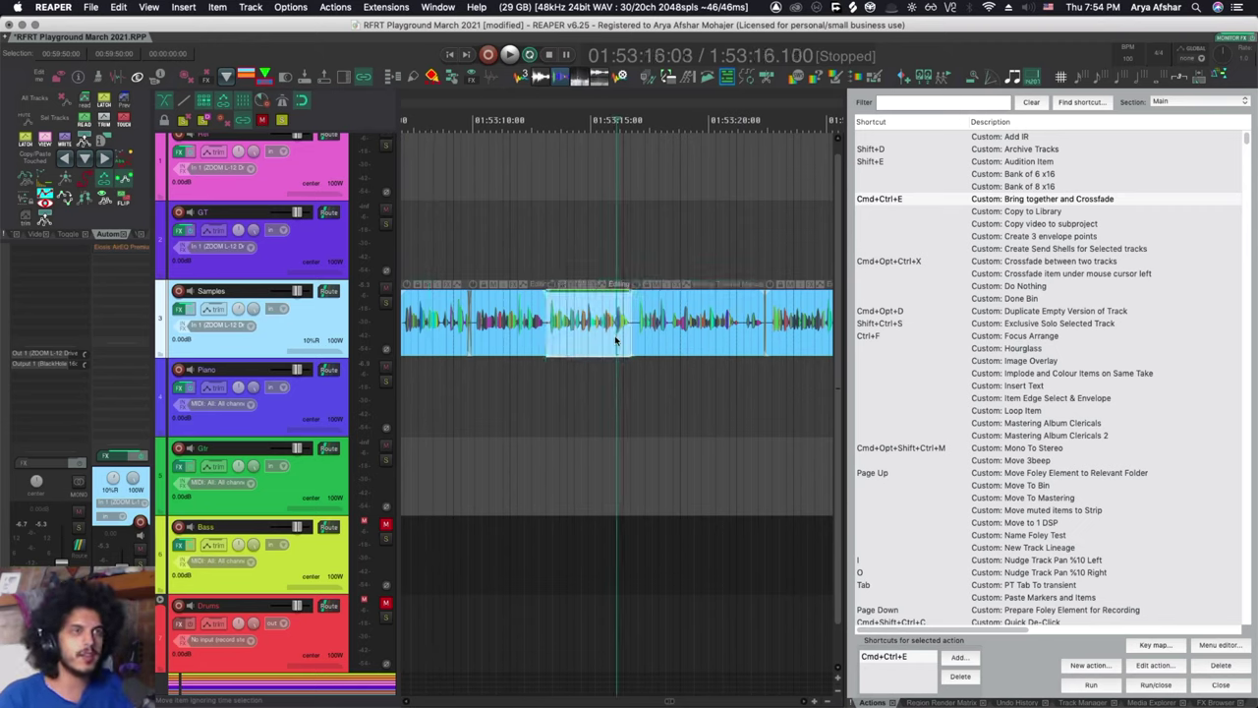
pyautogui.press('Delete')
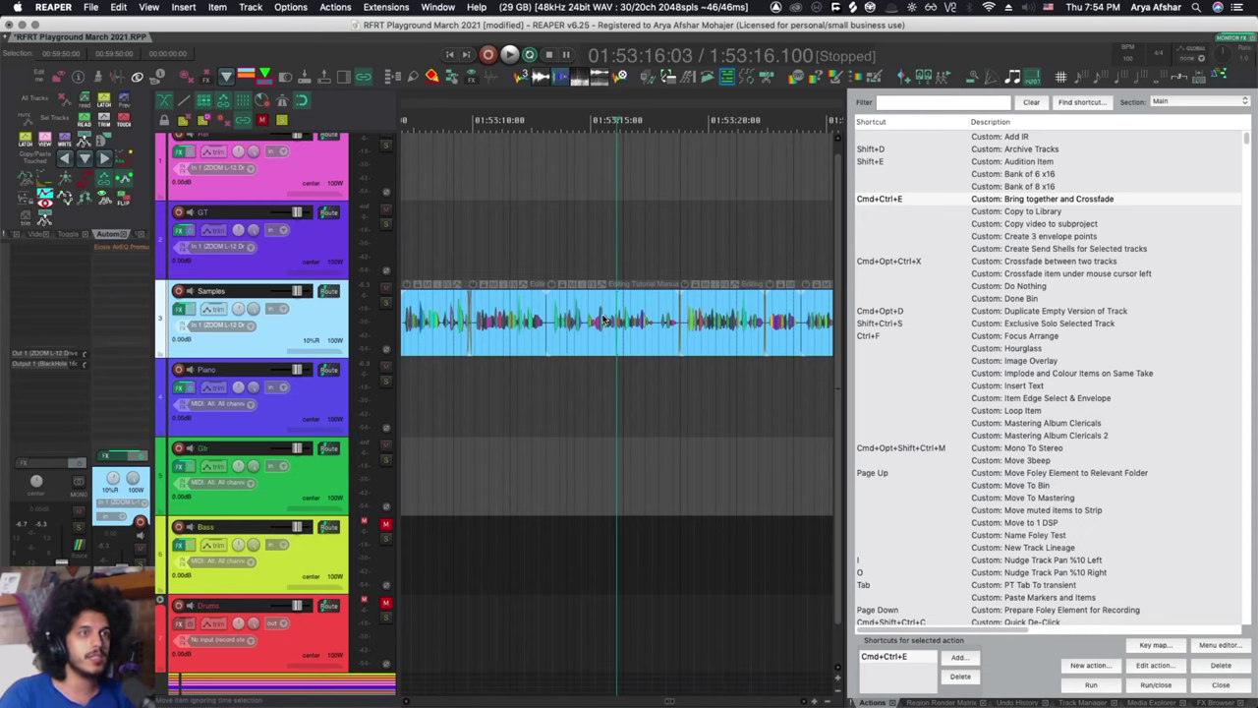
# Play the Samples track from about 01:53:15 and, during playback, split the following item and ripple delete the unwanted piece
pyautogui.press('space')
pyautogui.click(651, 336)
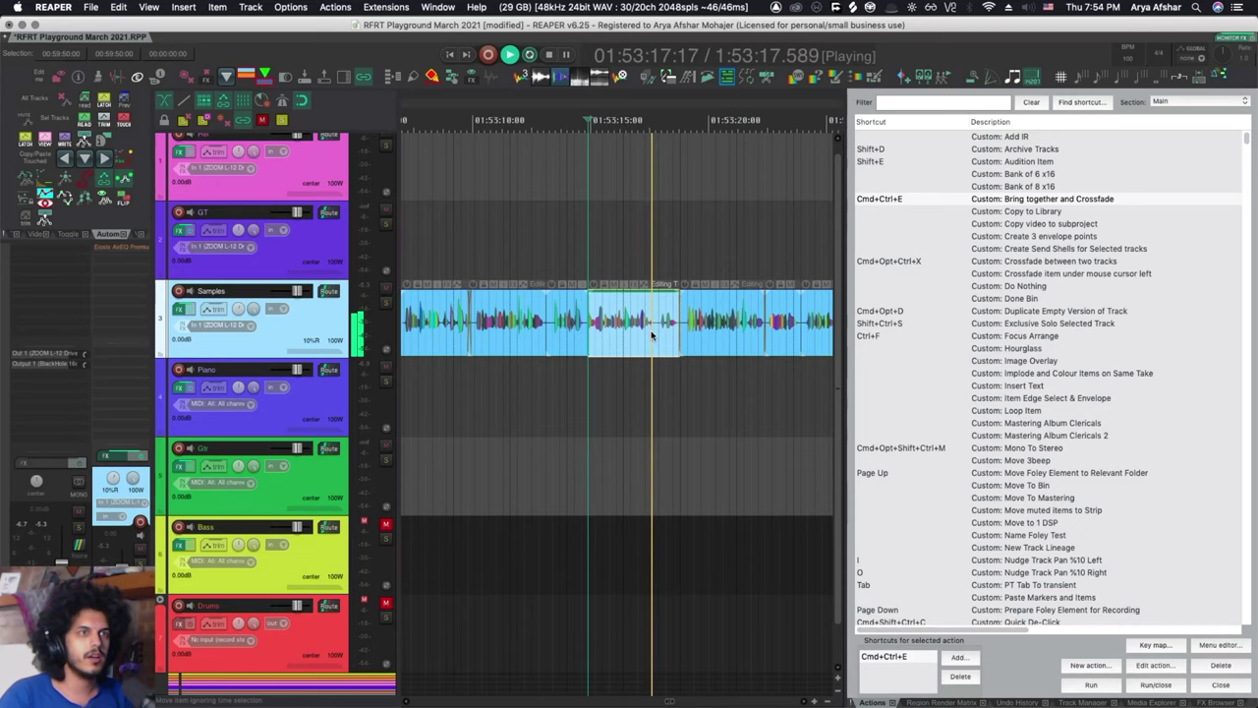
pyautogui.click(651, 335)
pyautogui.press('s')
pyautogui.click(632, 339)
pyautogui.press('Delete')
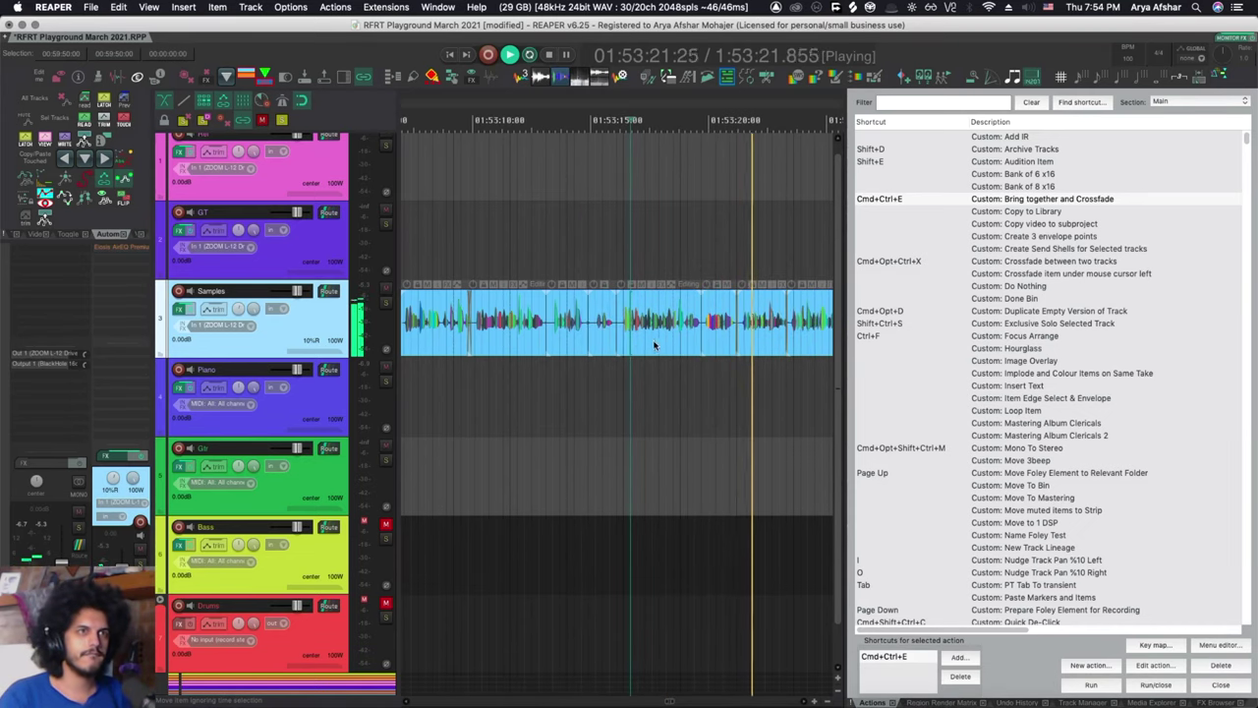
pyautogui.press('space')
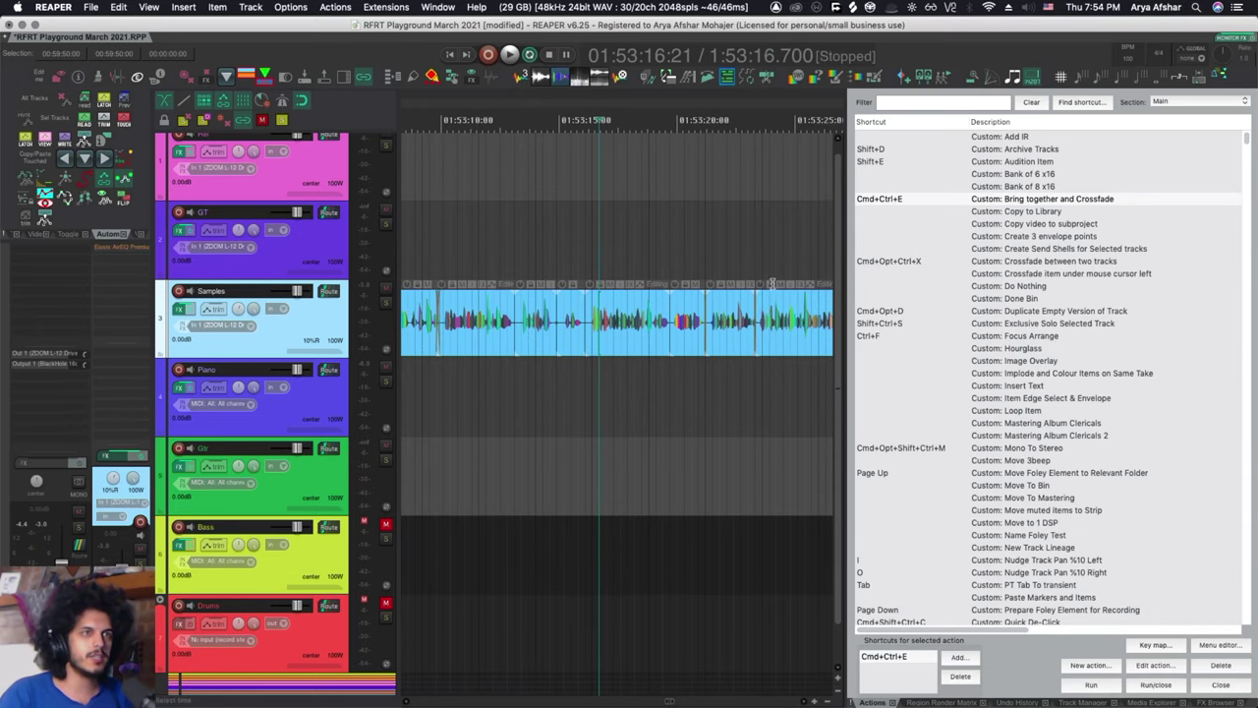
# Play the edited Samples section from 01:53:19:03
pyautogui.hscroll(3, 668, 406)
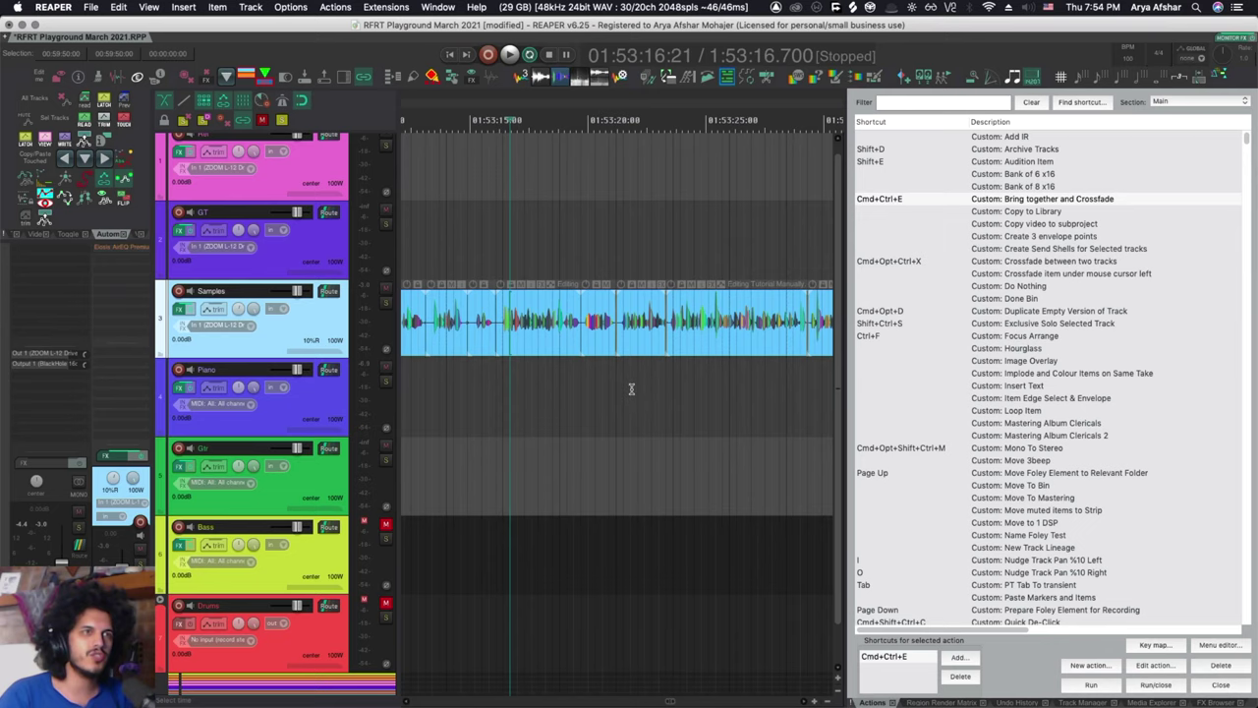
pyautogui.click(567, 368)
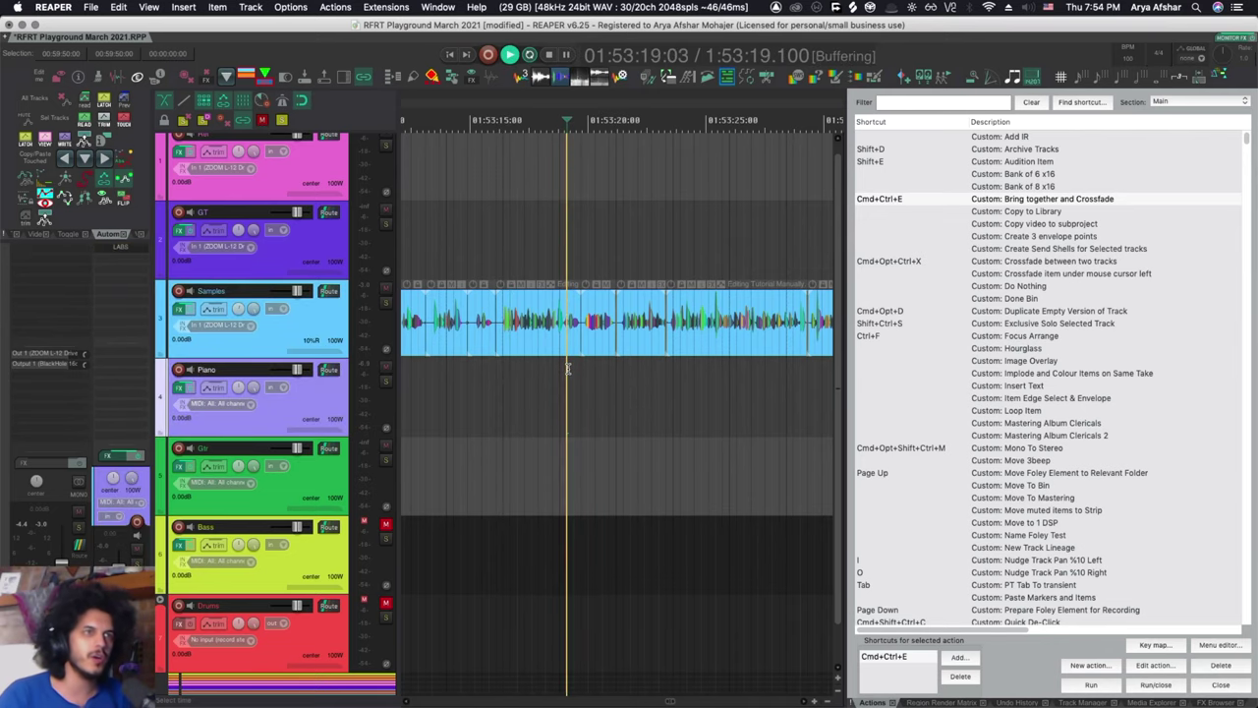
pyautogui.hscroll(3, 567, 368)
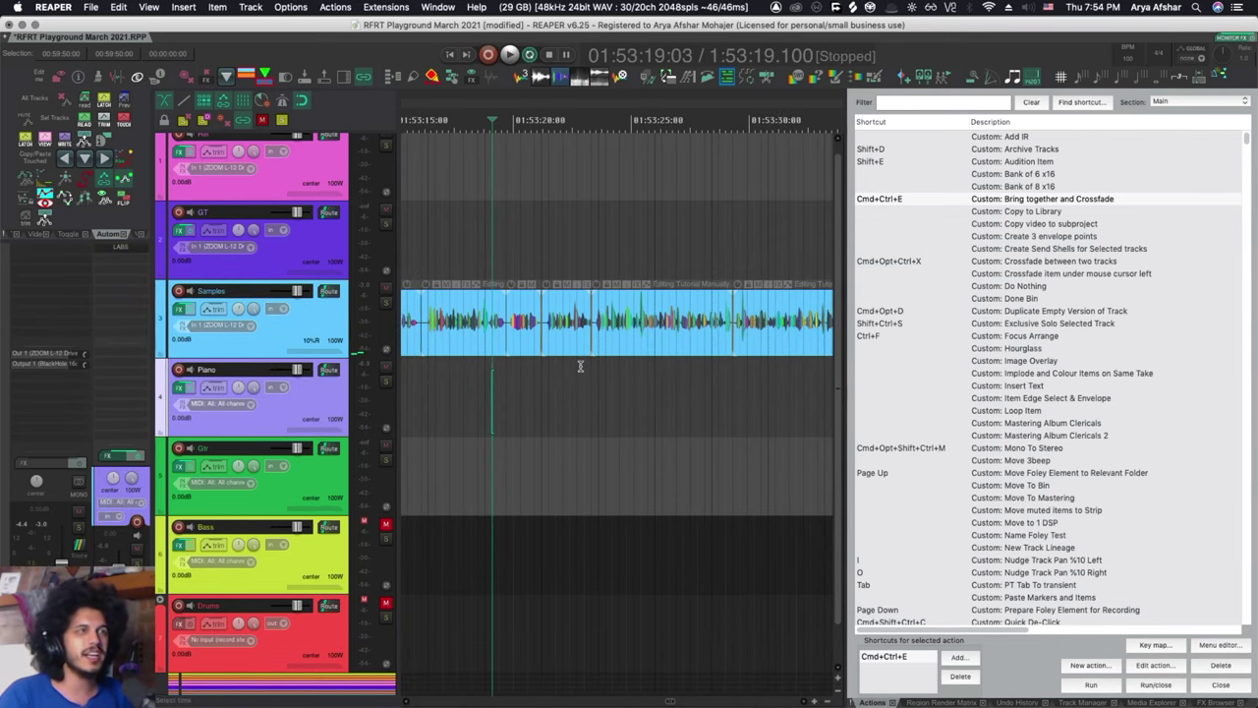
pyautogui.hscroll(3, 585, 372)
pyautogui.press('ctrl+super+e')
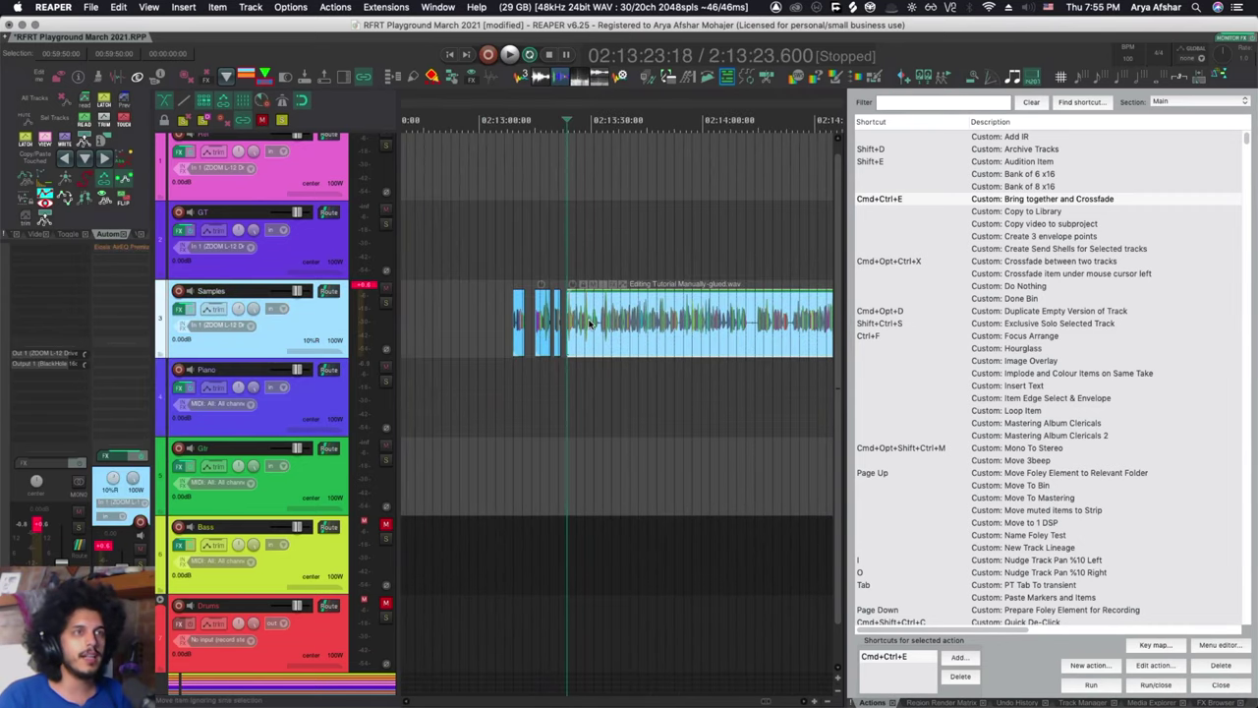
# Split the glued Samples item at about 02:13:30 and at 02:13:41:09, trimming the silent start off each new piece
pyautogui.scroll(5, 629, 334)
pyautogui.press('s')
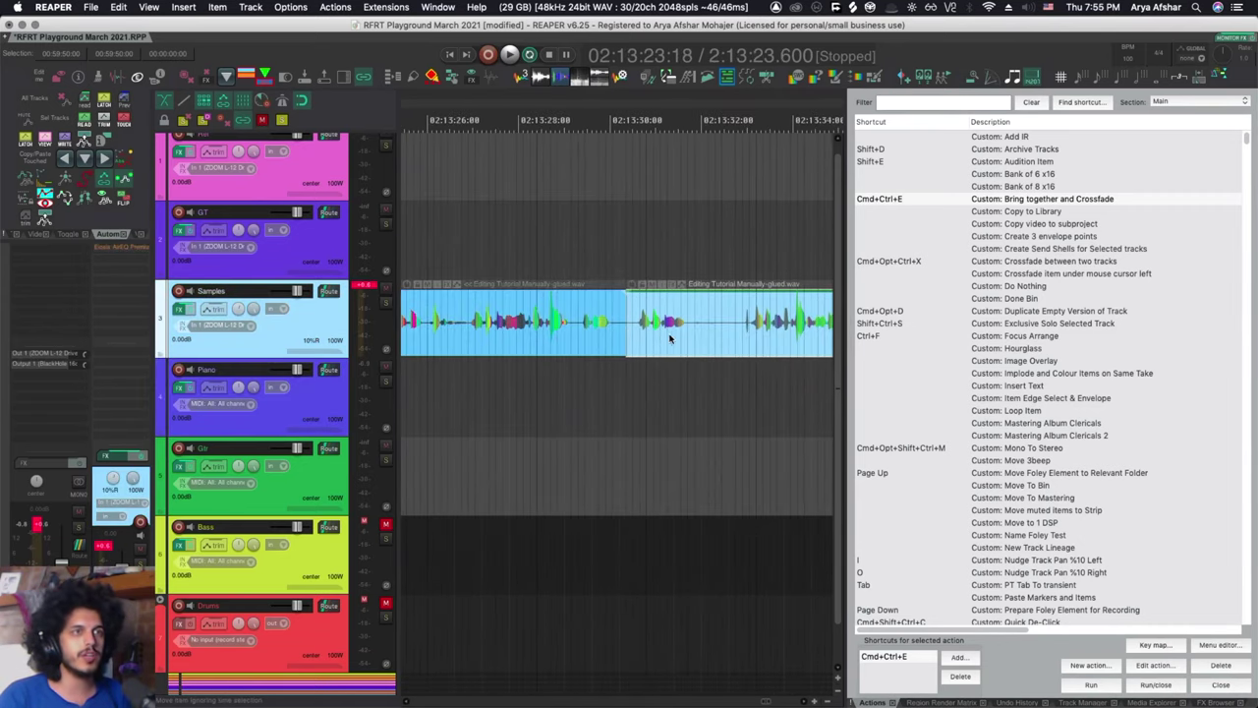
pyautogui.click(742, 336)
pyautogui.press('a')
pyautogui.hscroll(4, 729, 339)
pyautogui.click(714, 340)
pyautogui.press('s')
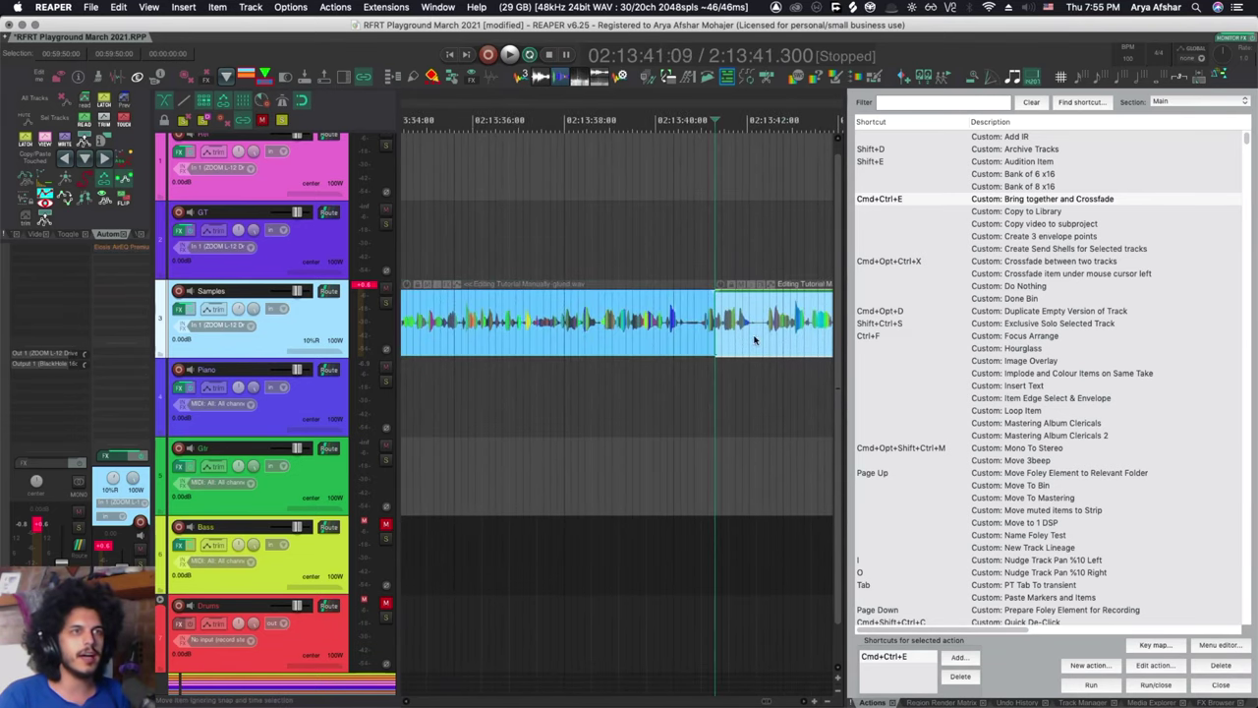
pyautogui.click(761, 340)
pyautogui.press('a')
# Split the glued Samples item at about 02:14:00 and at 02:14:05:04, trimming the start of the first new piece to 02:14:00:28
pyautogui.hscroll(1, 749, 342)
pyautogui.click(722, 341)
pyautogui.press('s')
pyautogui.hscroll(3, 737, 340)
pyautogui.click(767, 338)
pyautogui.press('a')
pyautogui.hscroll(3, 756, 346)
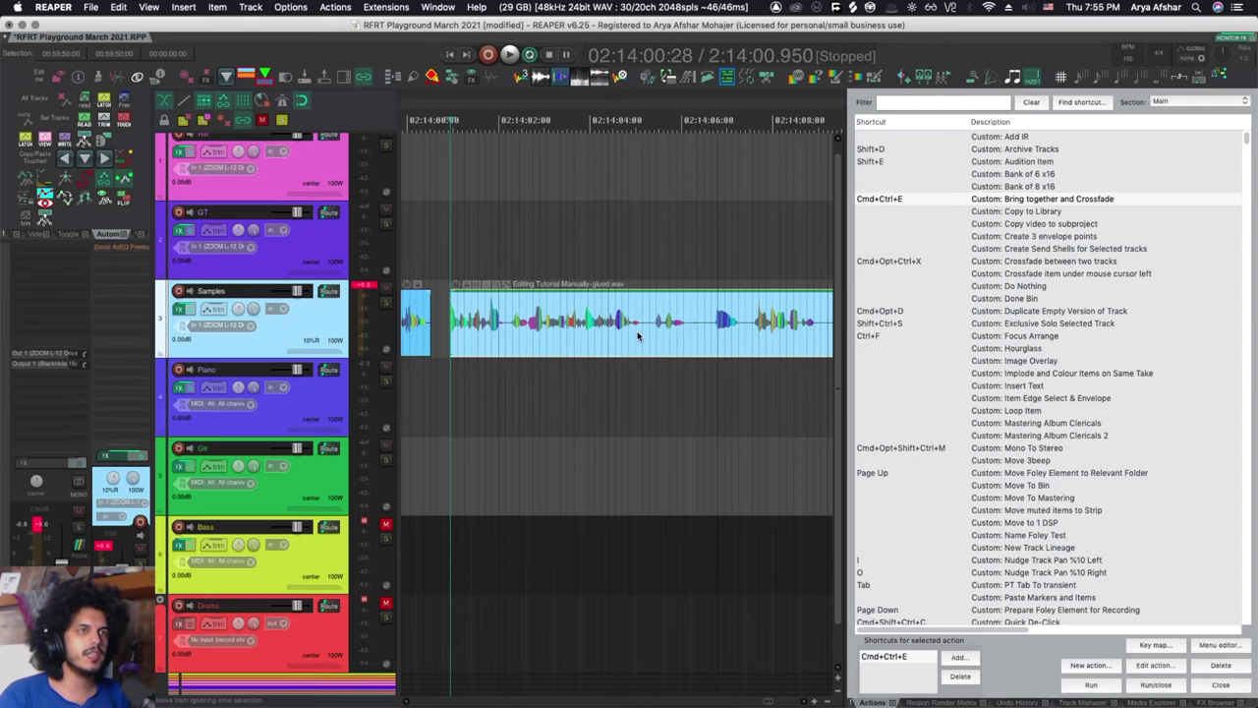
pyautogui.click(642, 334)
pyautogui.press('s')
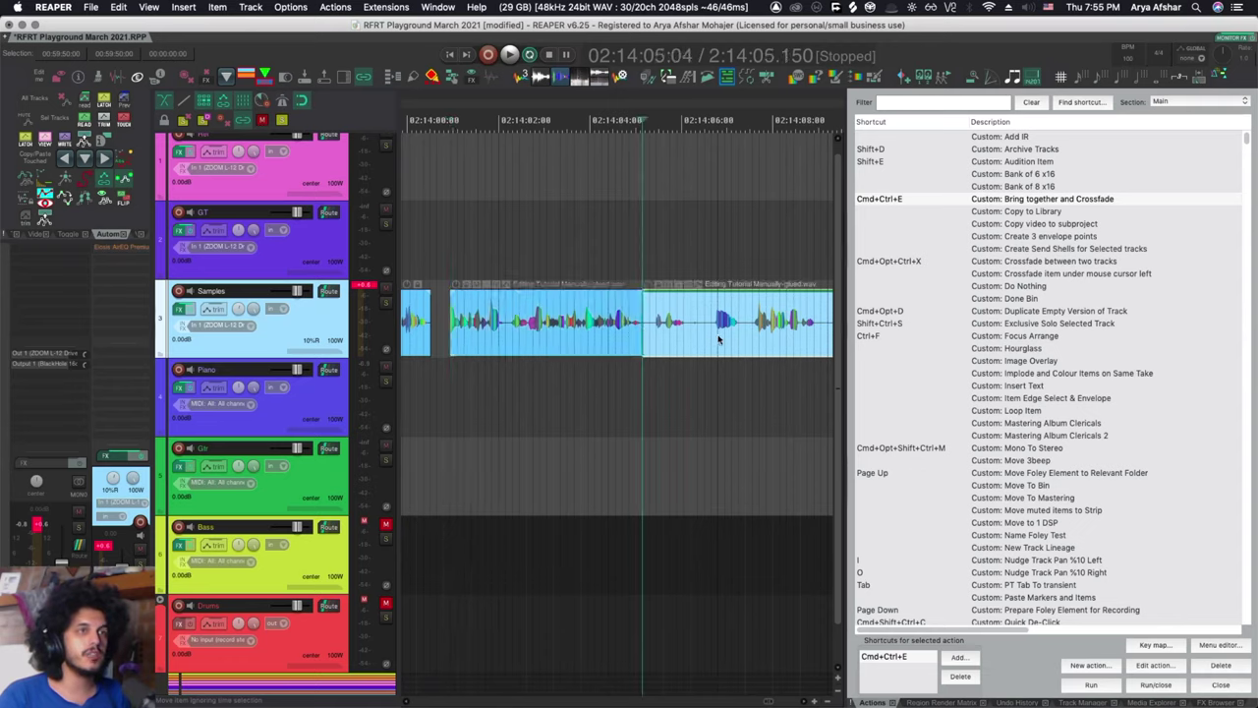
pyautogui.click(714, 334)
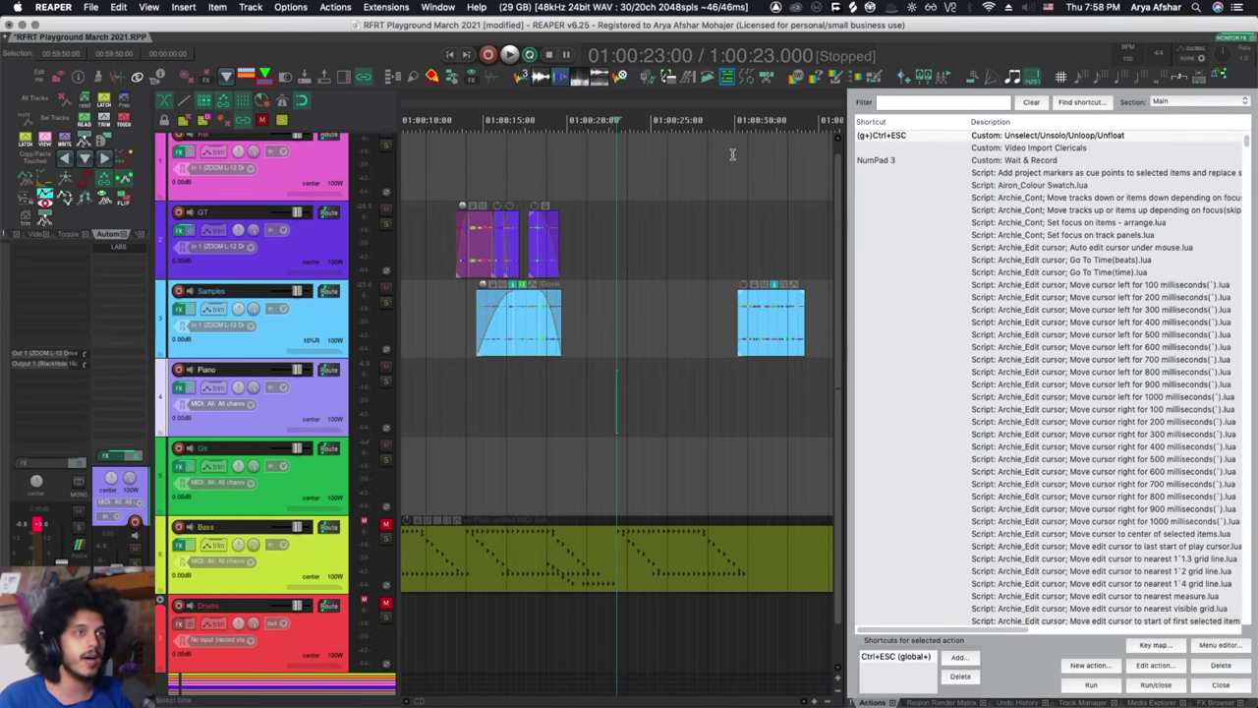
# Audition the faded Samples item near 01:00:15 with the Audition Item custom action, and reset everything with Unselect/Unsolo/Unloop/Unfloat
pyautogui.click(527, 331)
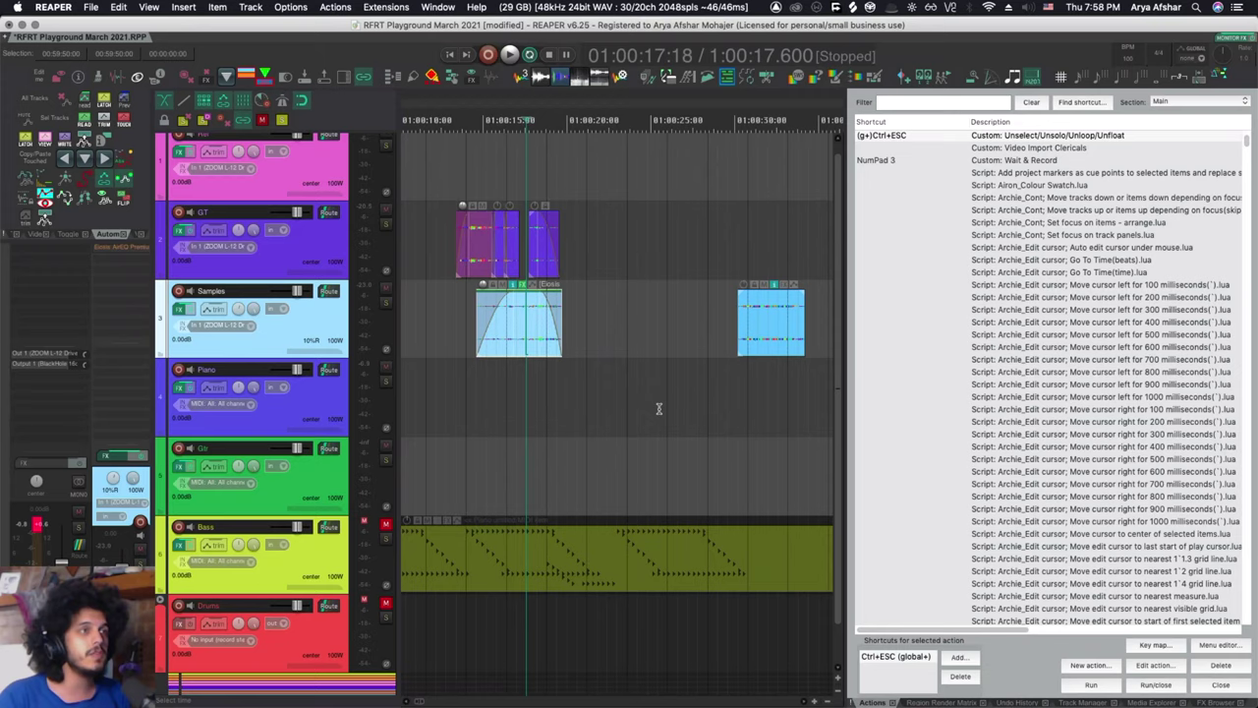
pyautogui.hotkey('shift', 'e')
pyautogui.press('space')
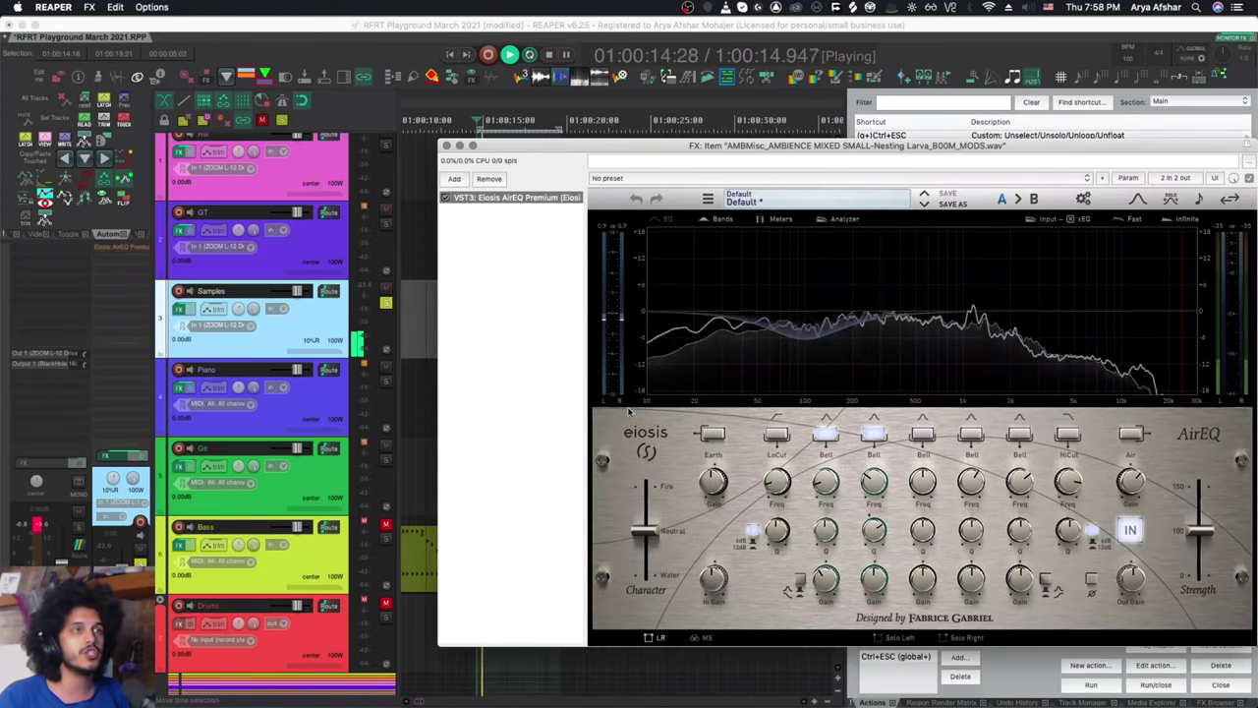
pyautogui.moveTo(558, 147); pyautogui.dragTo(743, 149)
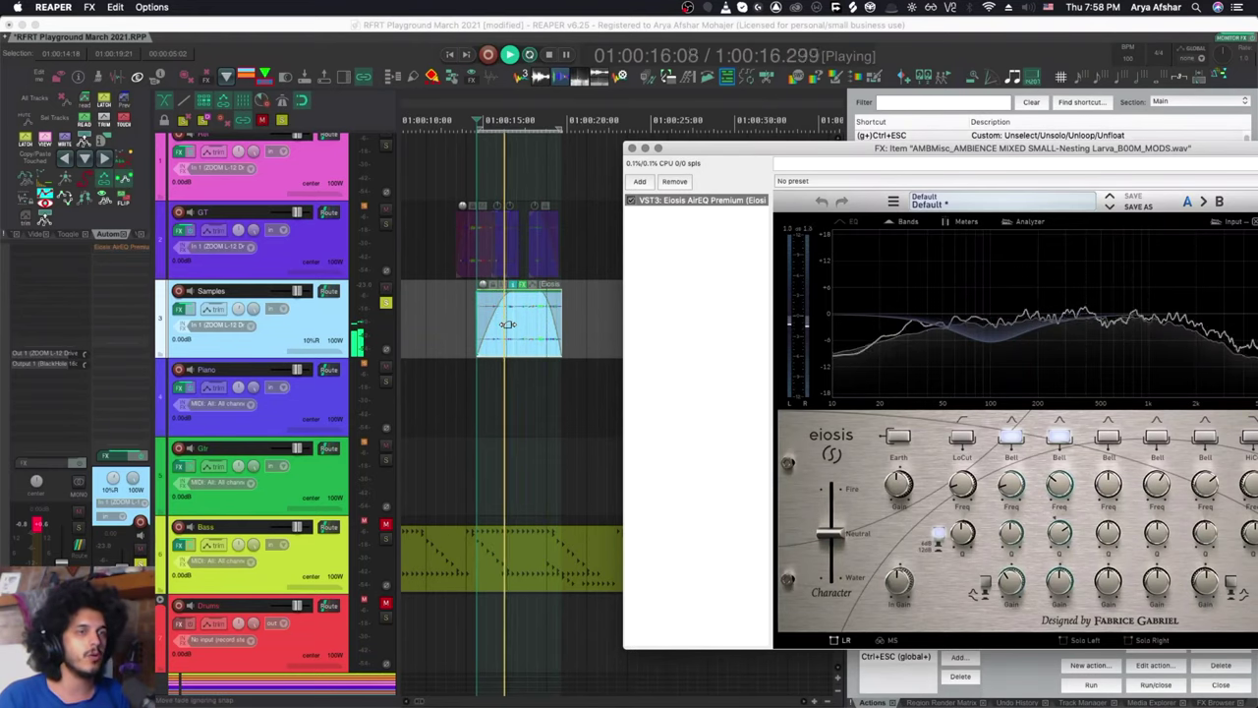
pyautogui.hotkey('ctrl', 'Escape')
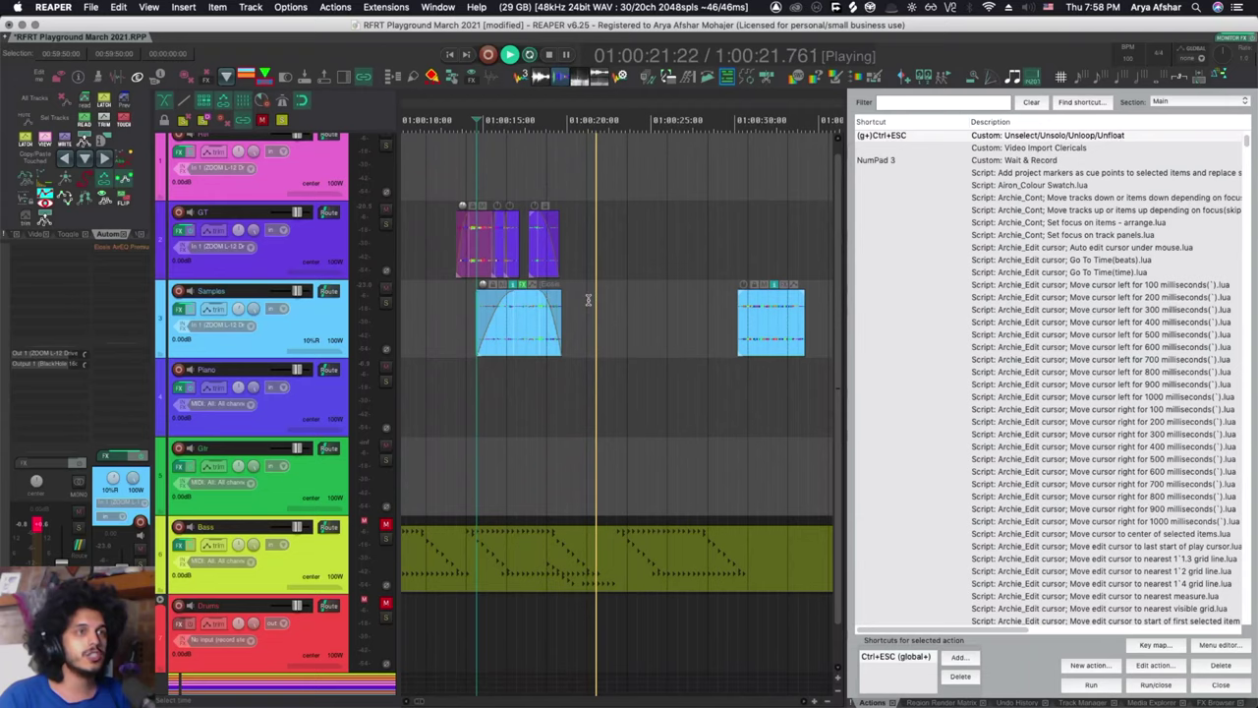
pyautogui.press('space')
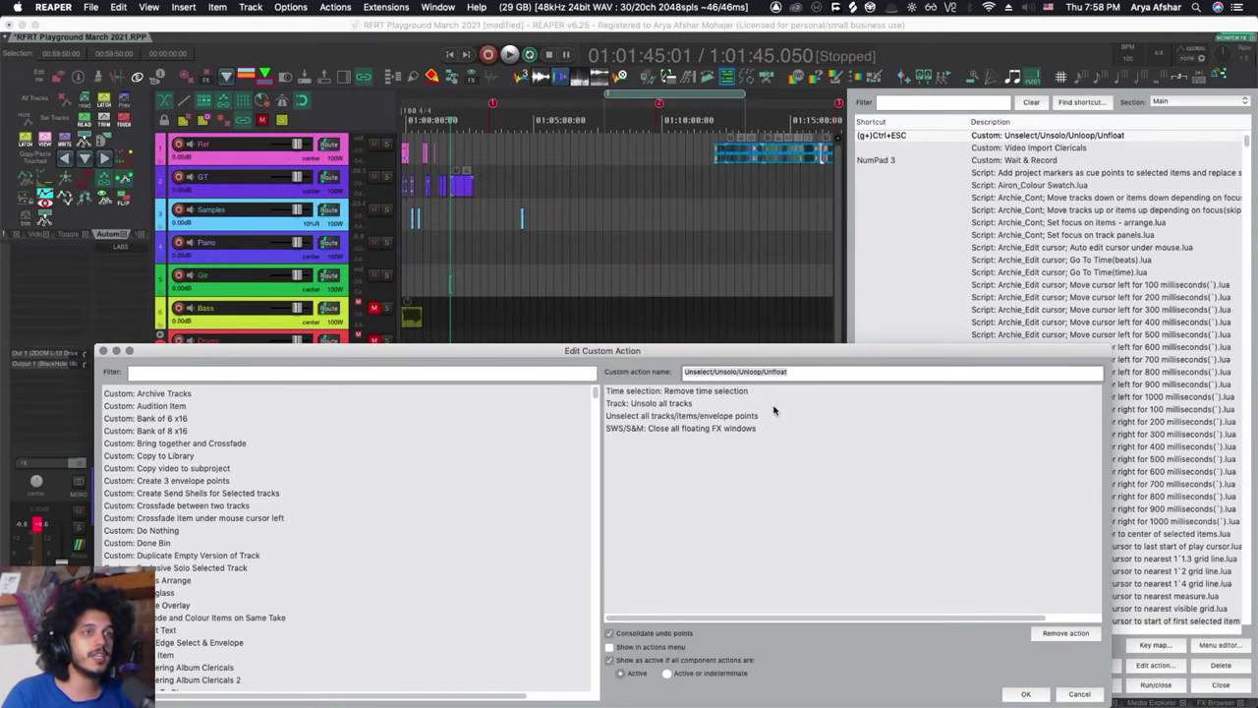
# Review the component actions of Unselect/Unsolo/Unloop/Unfloat and run it to clear the time selection, track solos and selections
pyautogui.click(677, 393)
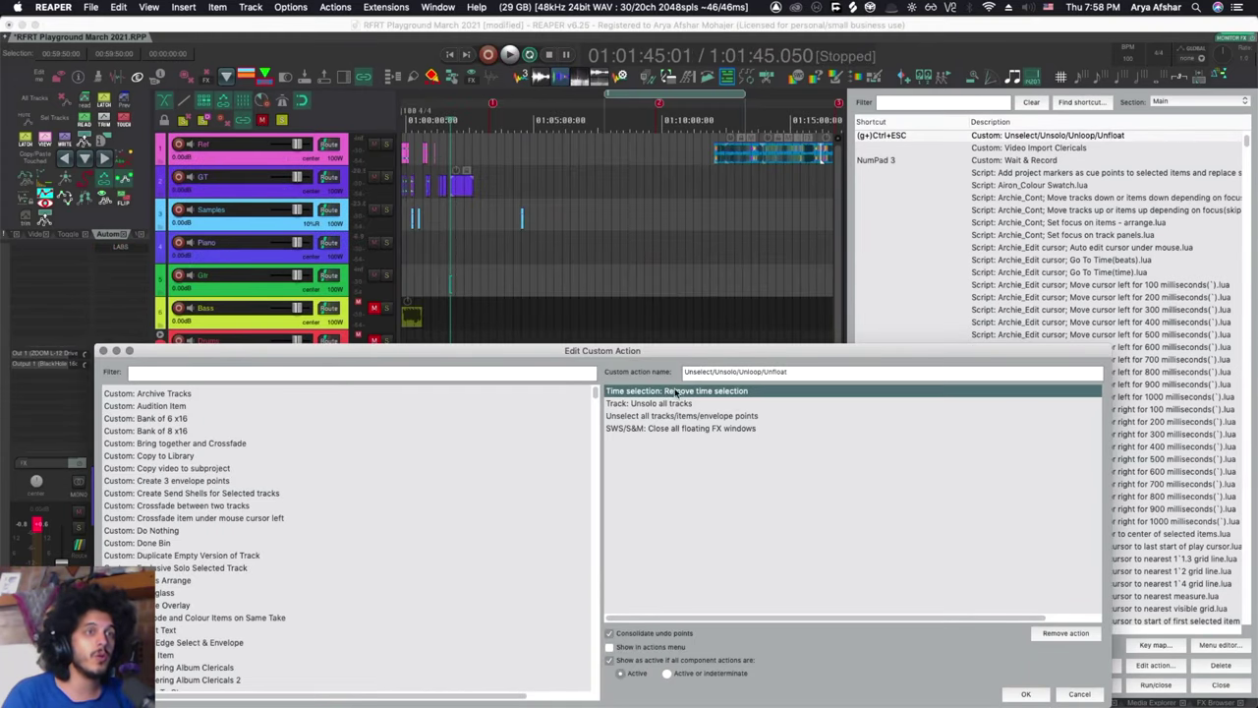
pyautogui.click(681, 408)
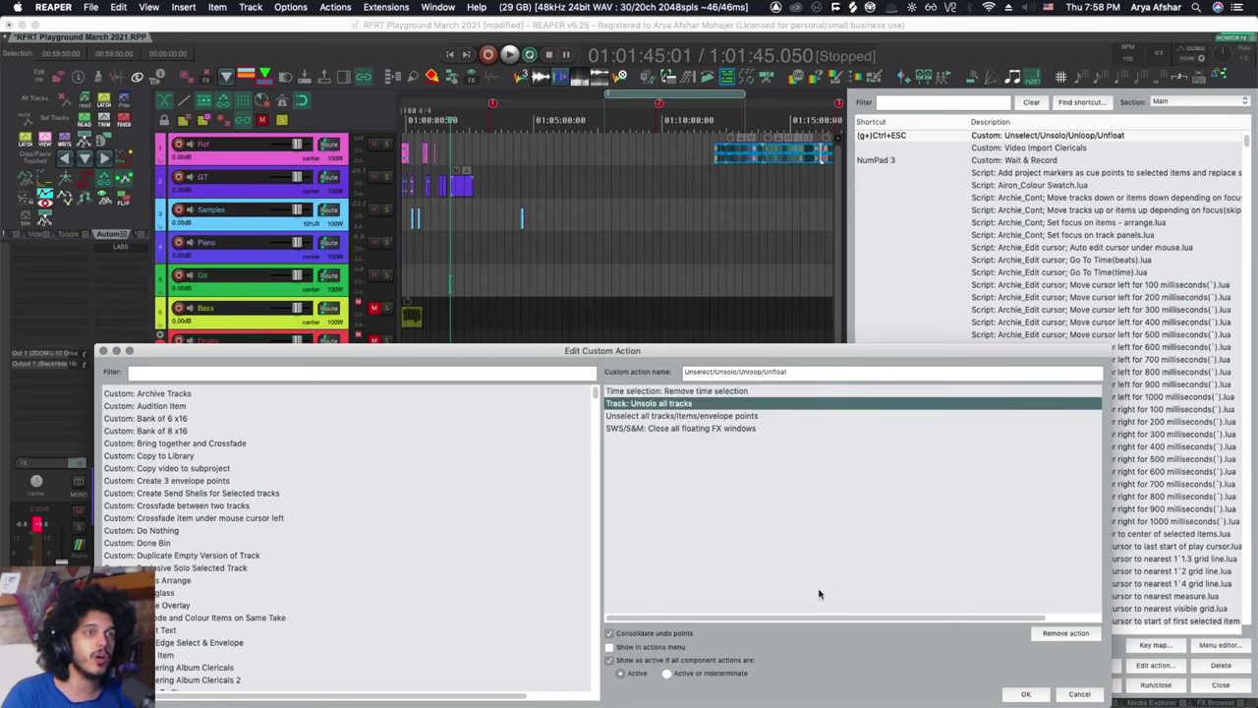
pyautogui.press('Down')
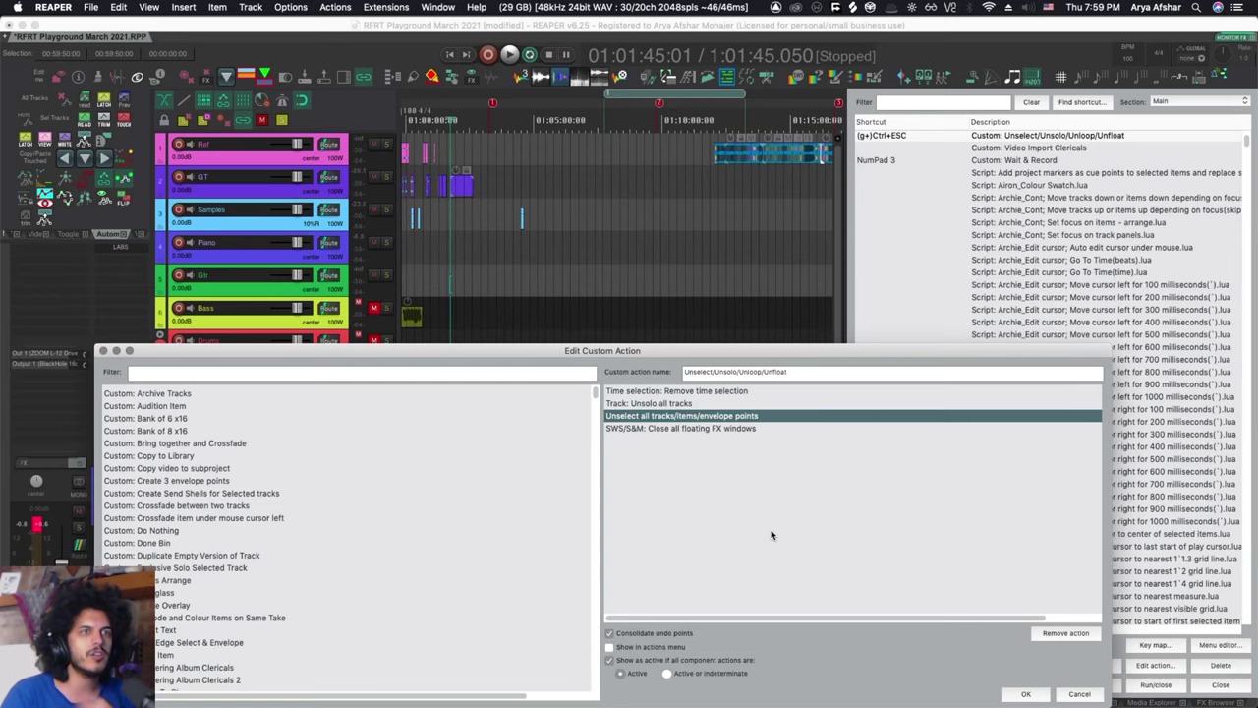
pyautogui.click(103, 351)
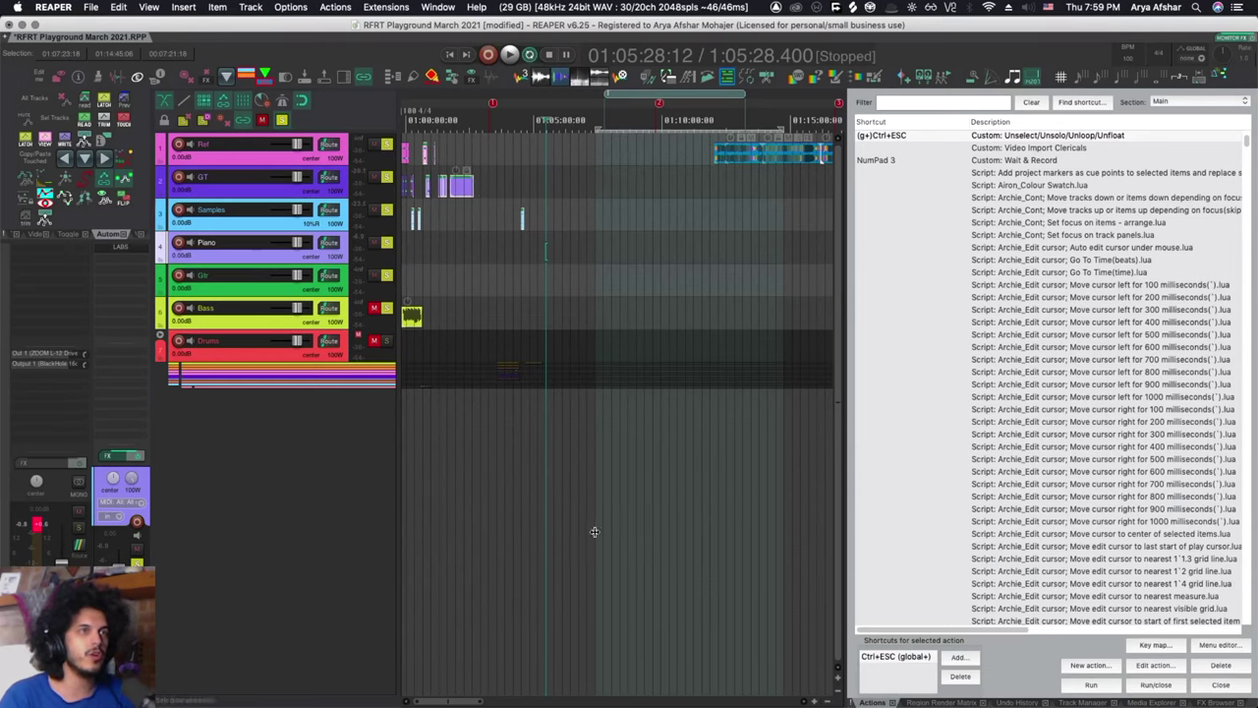
pyautogui.hotkey('ctrl', 'Escape')
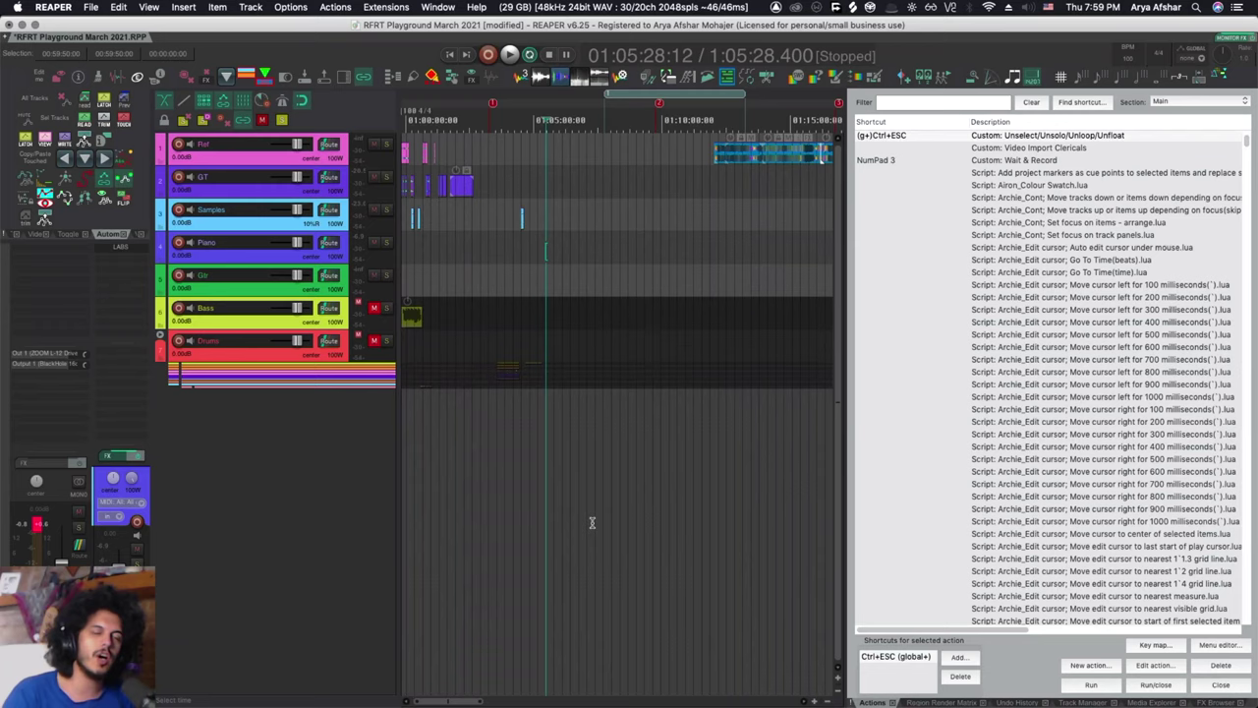